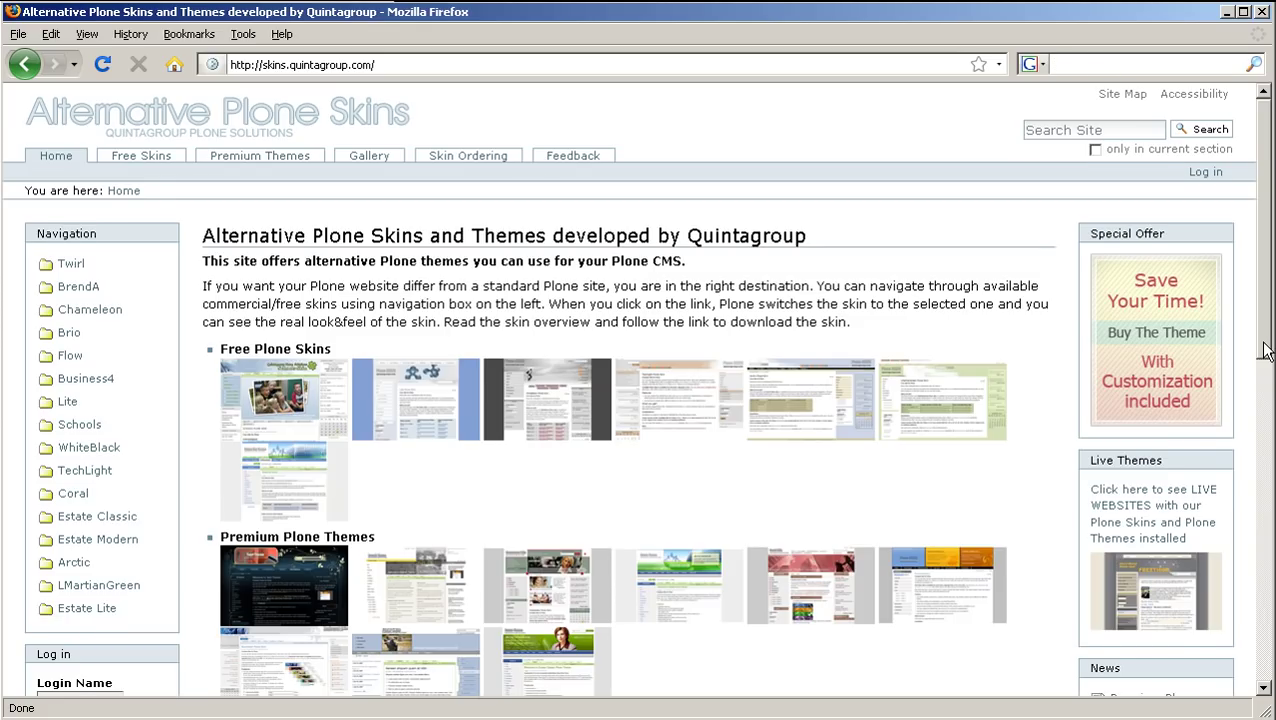
Open the Flow skin page from the Premium Plone Themes gallery and look over its description
left_click_drag(1265, 350, 1272, 402)
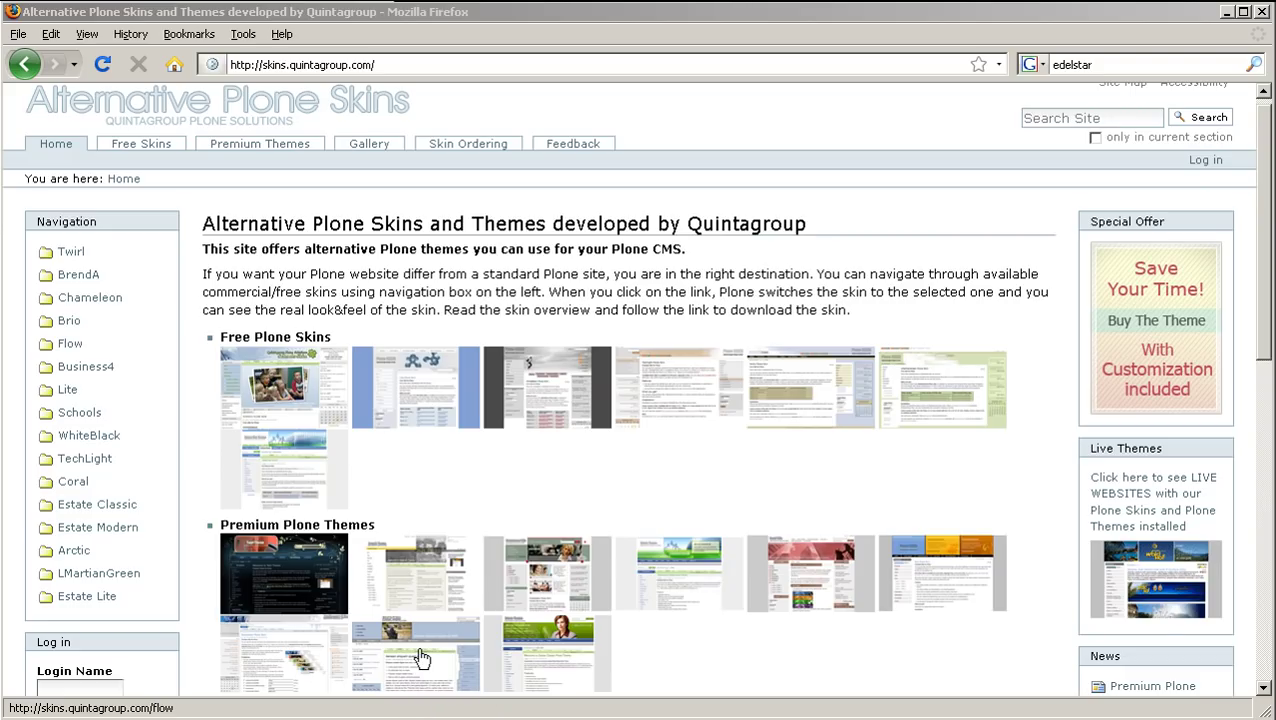
left_click(420, 658)
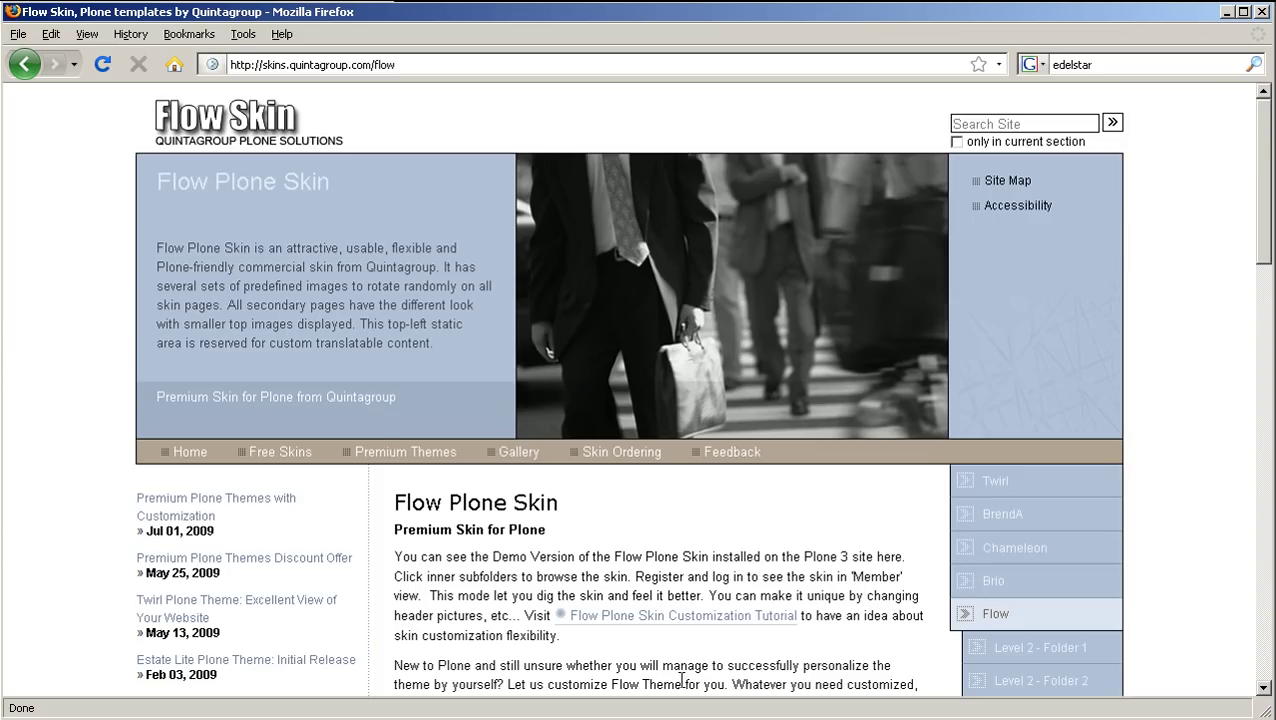
left_click_drag(1266, 256, 1270, 290)
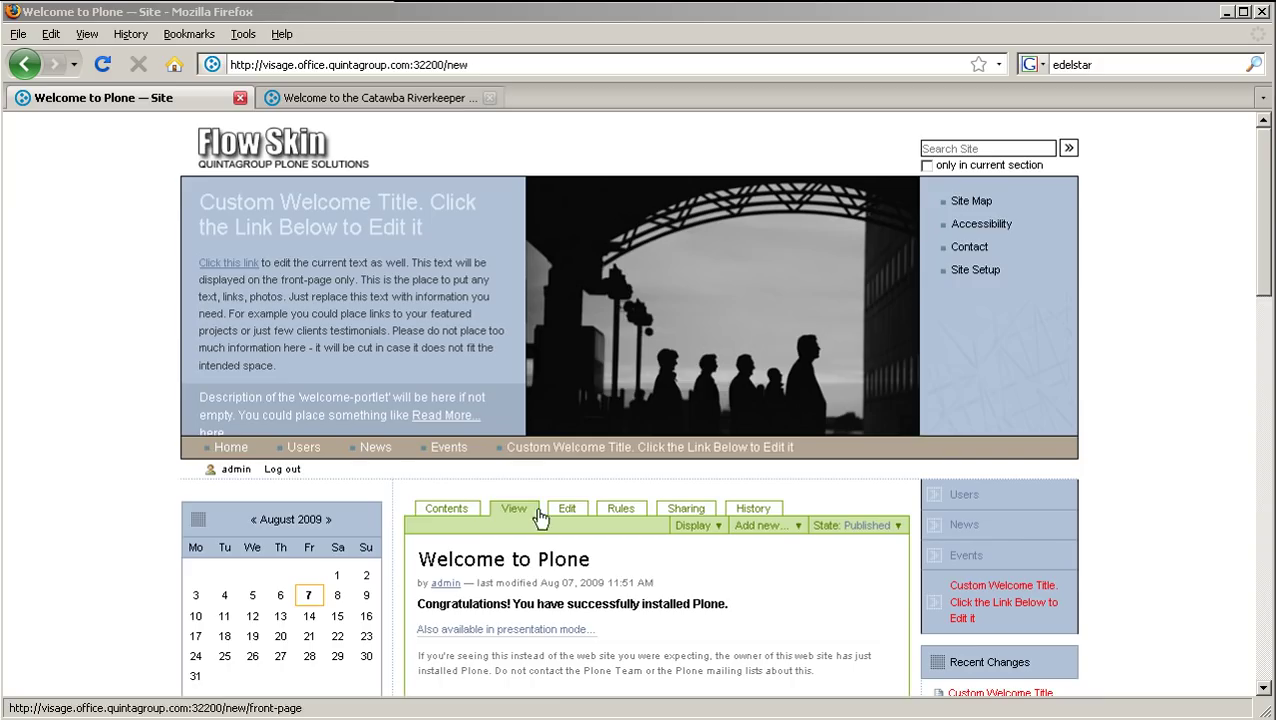
View the News and Events pages of the Plone site to see the Flow skin's secondary page layout
left_click(379, 451)
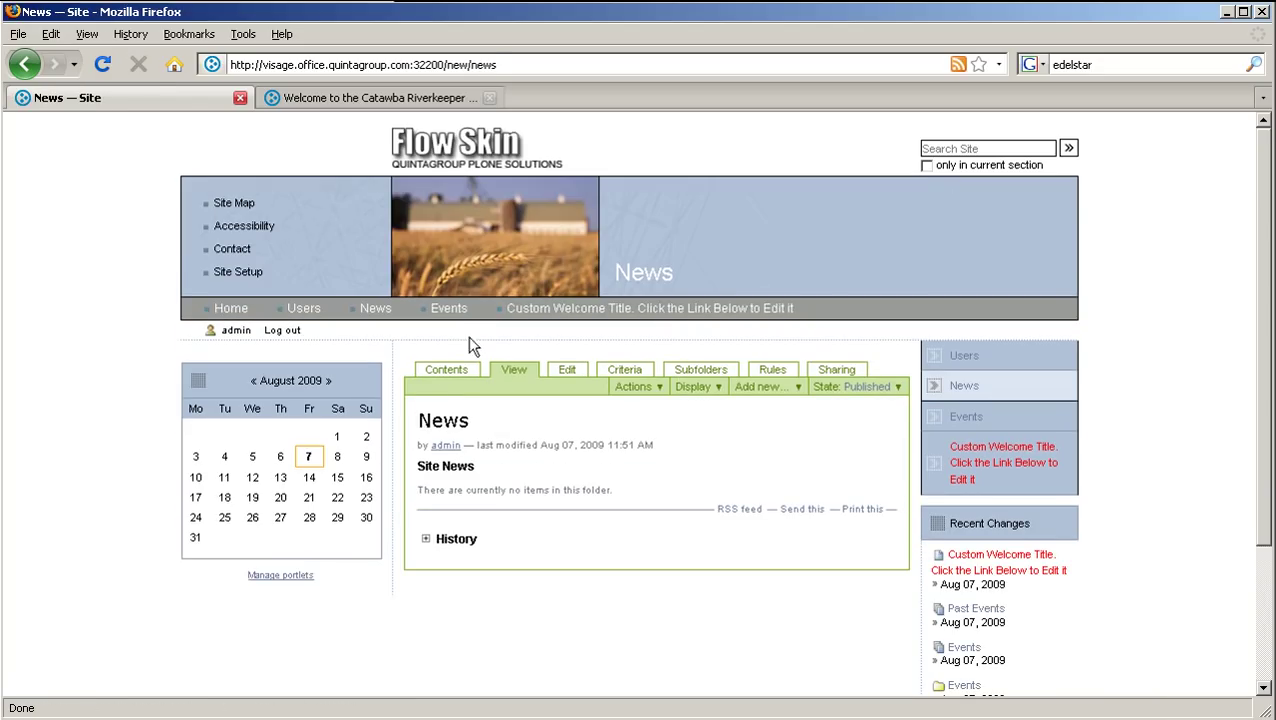
left_click(455, 316)
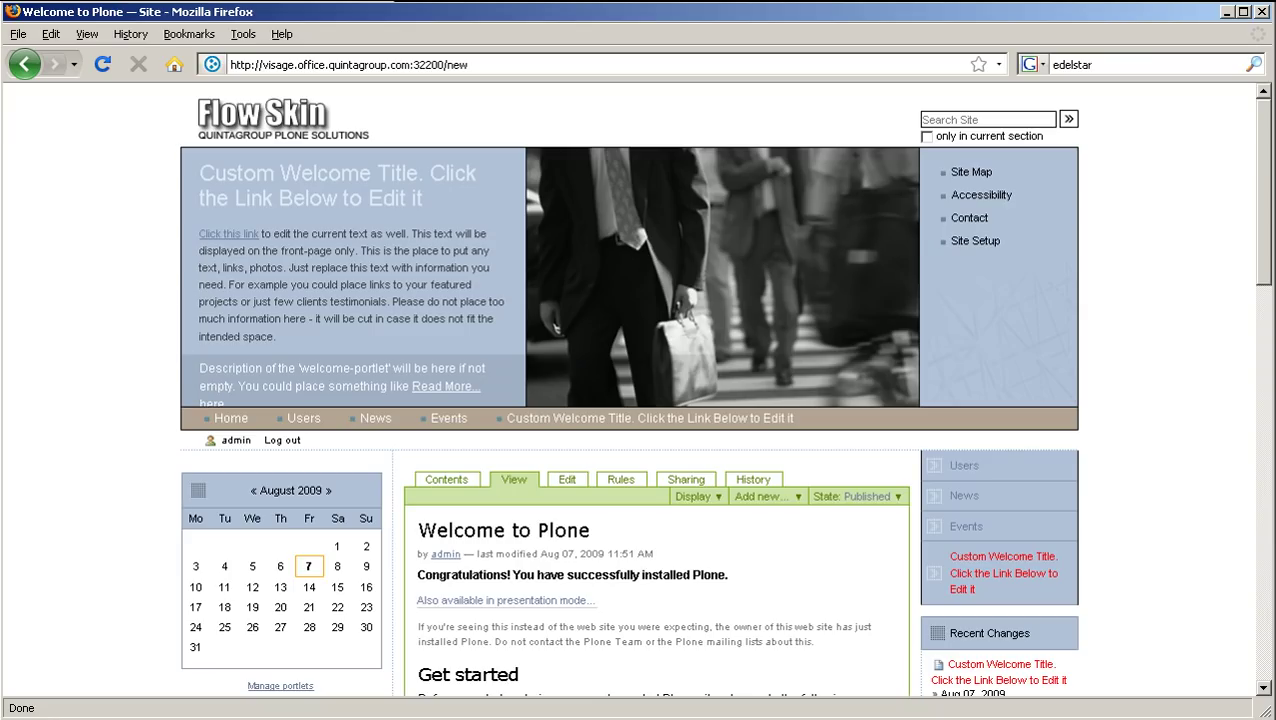
Open the Zope Management Interface from the Plone site's Site Setup
left_click(972, 243)
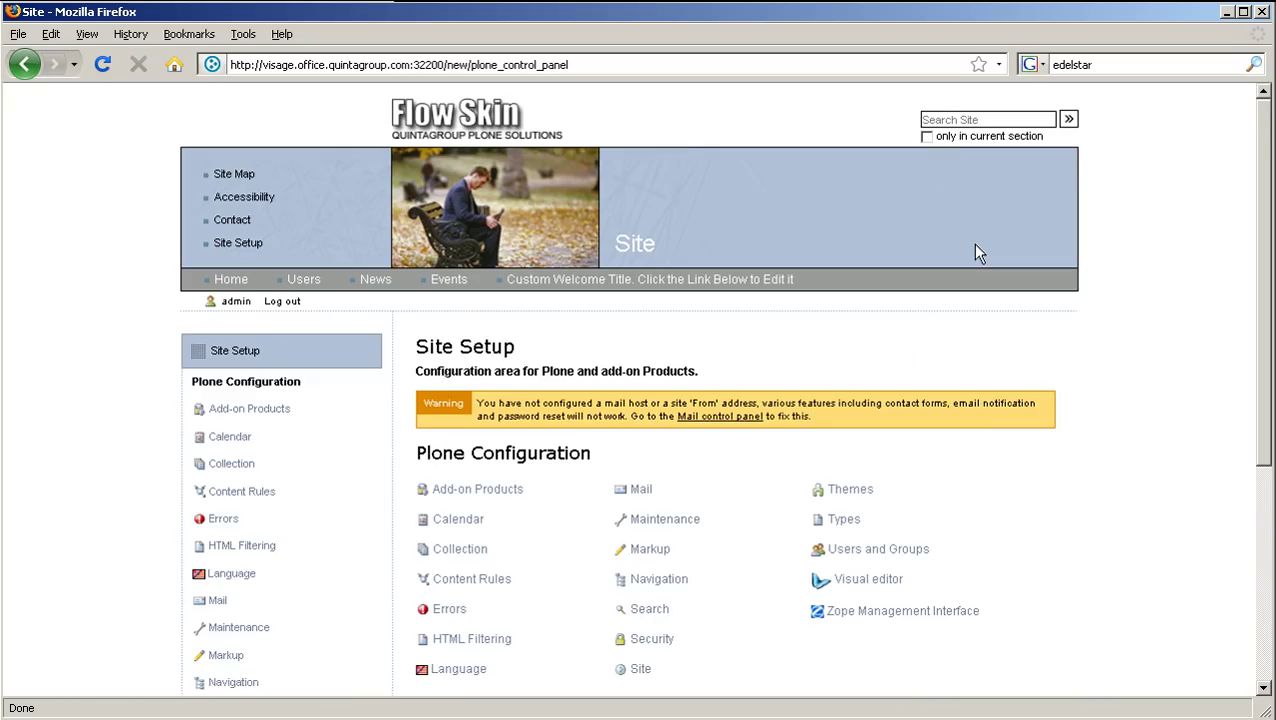
scroll(362, 530, "down", 6)
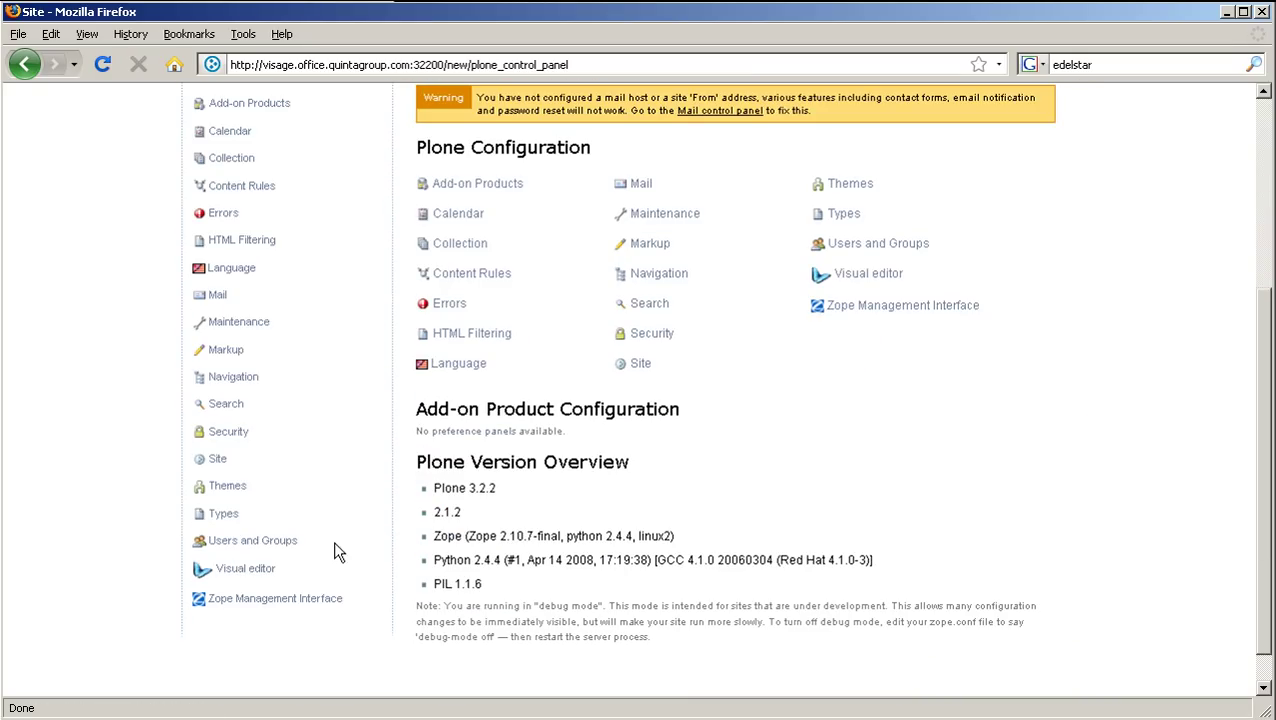
left_click(286, 600)
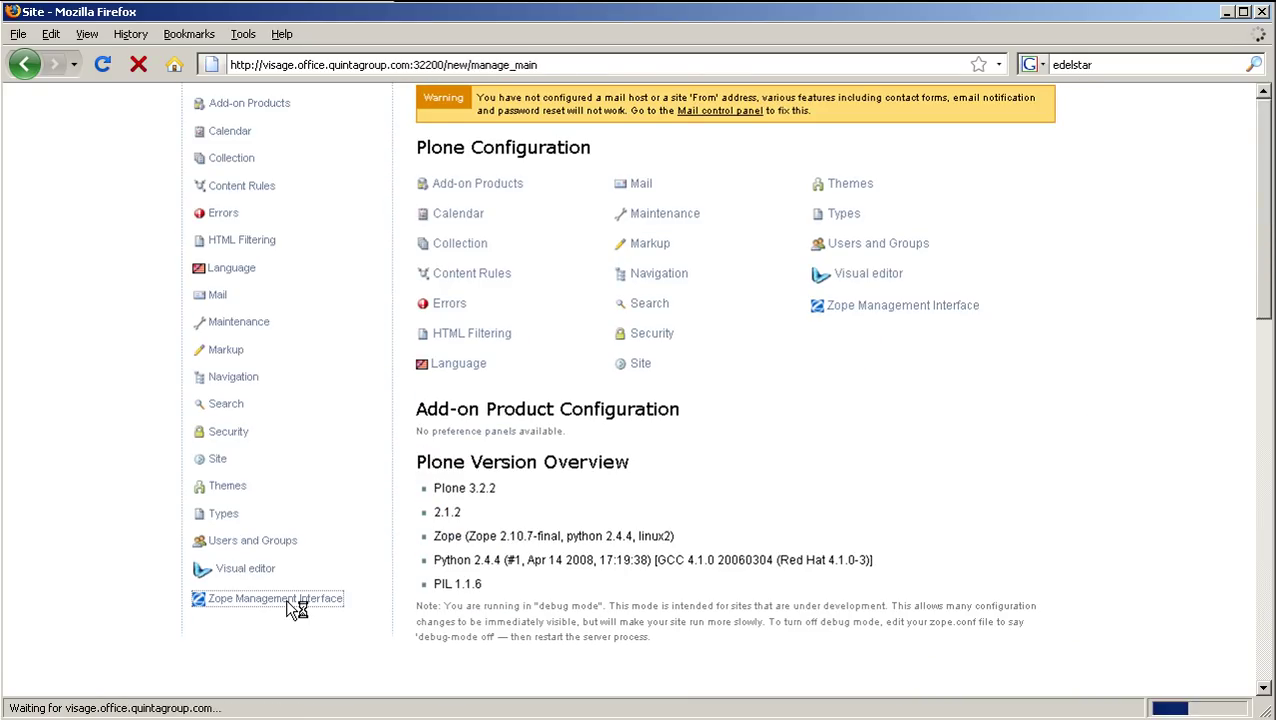
Open the qploneskinflow folder inside portal_skins
scroll(355, 539, "down", 10)
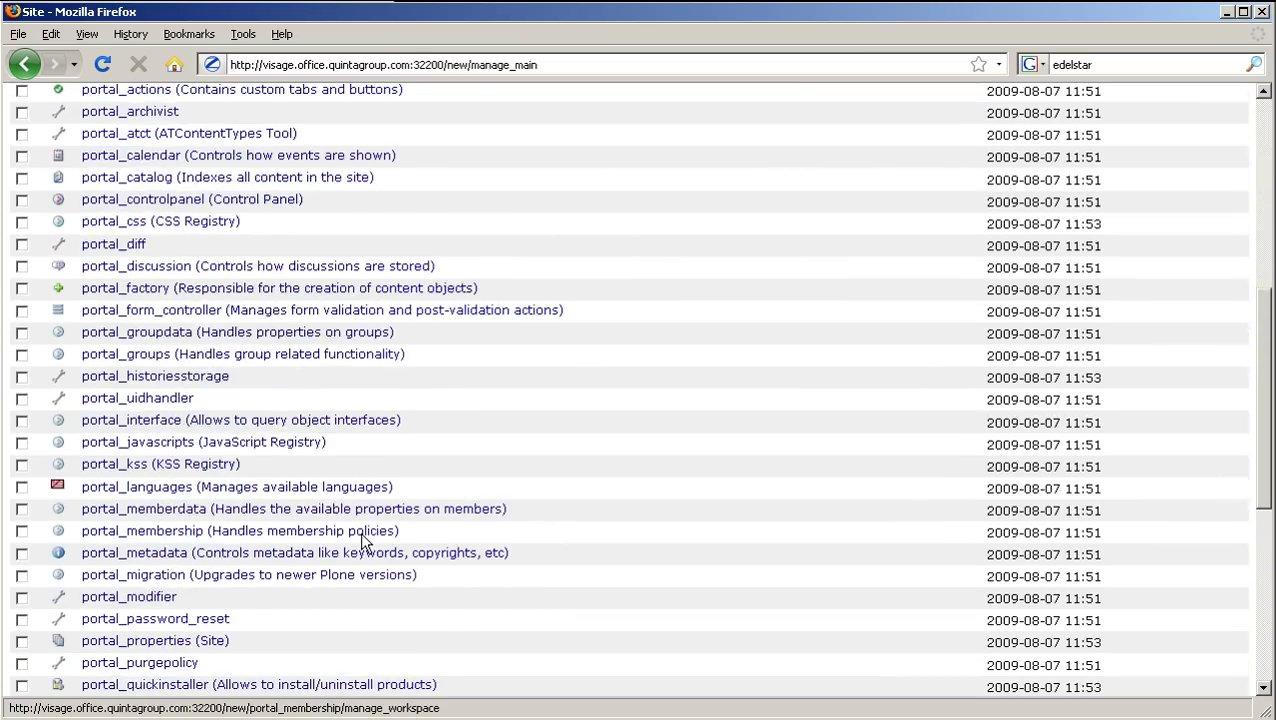
scroll(362, 540, "down", 4)
left_click(145, 593)
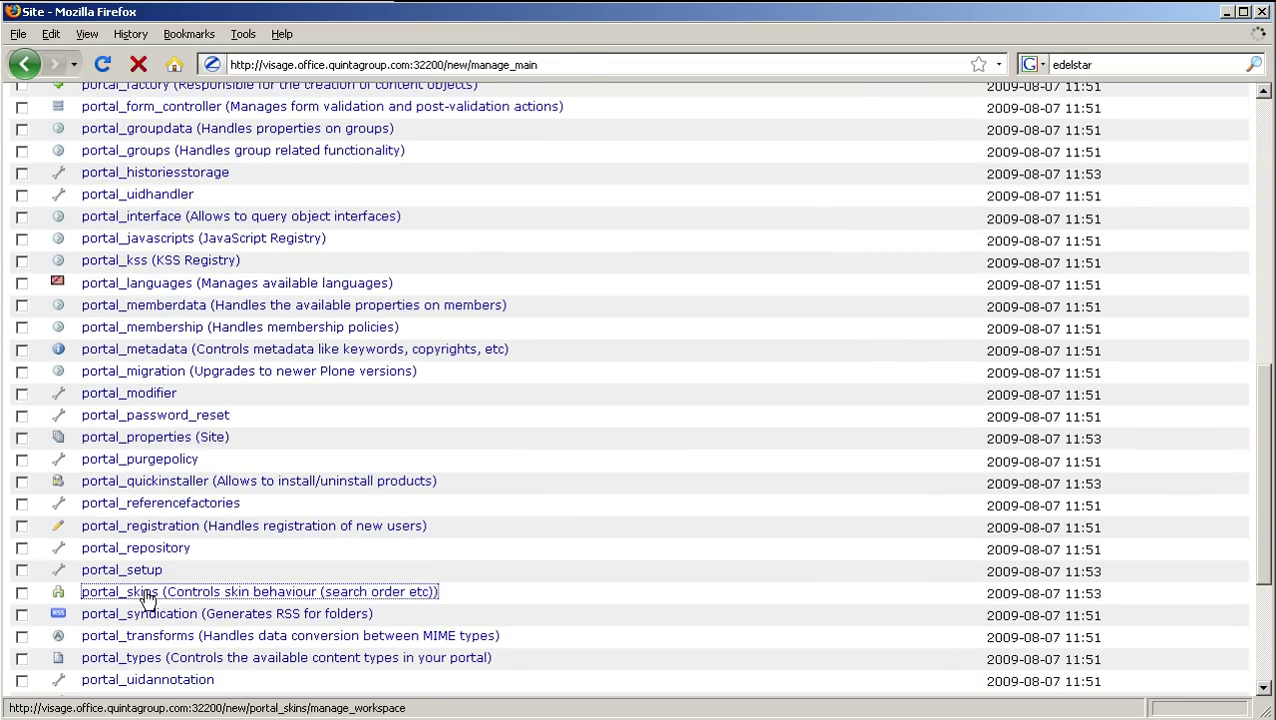
scroll(228, 530, "down", 10)
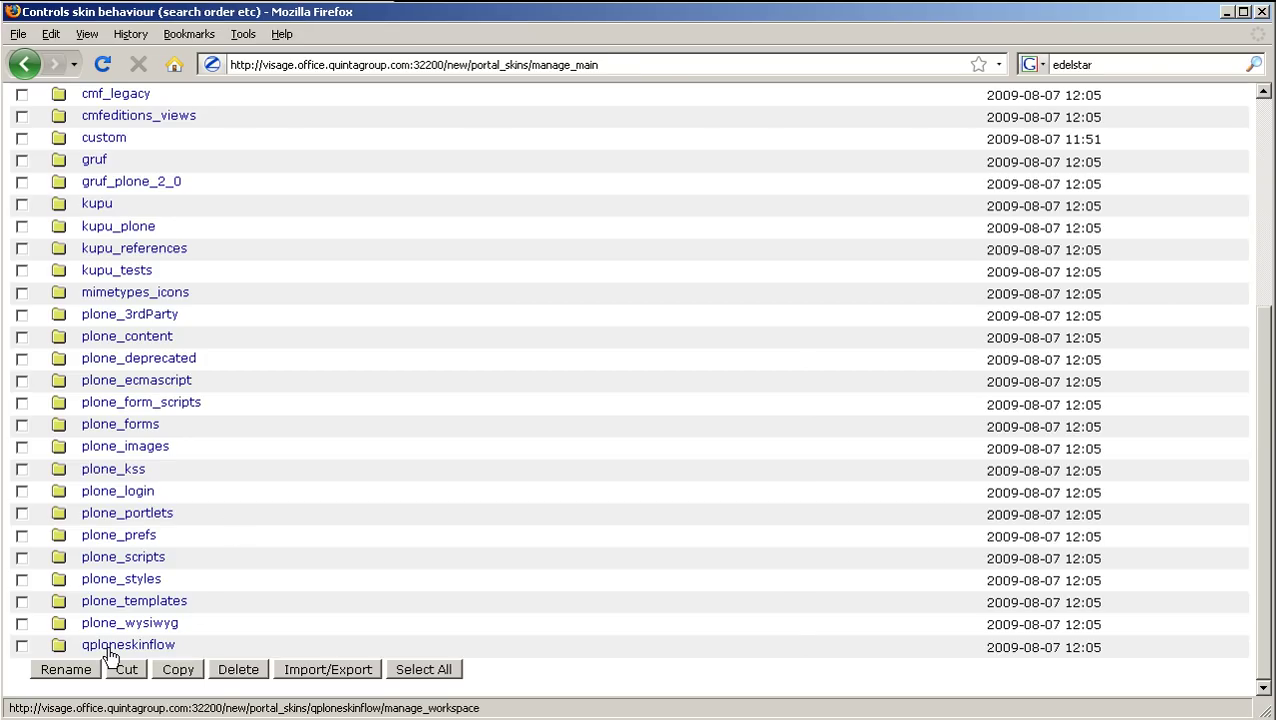
left_click(111, 656)
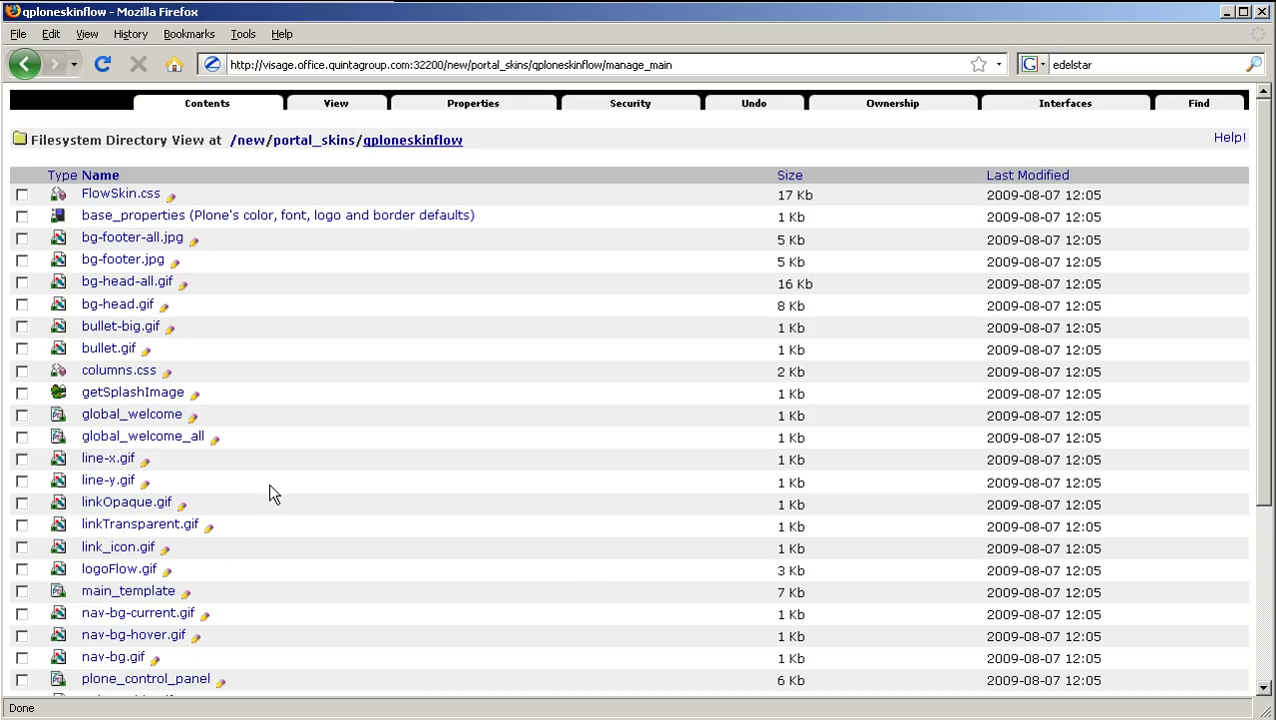
Customize logoFlow.gif into the custom folder and upload the logoFlow image from the Example folder as its replacement
left_click(113, 577)
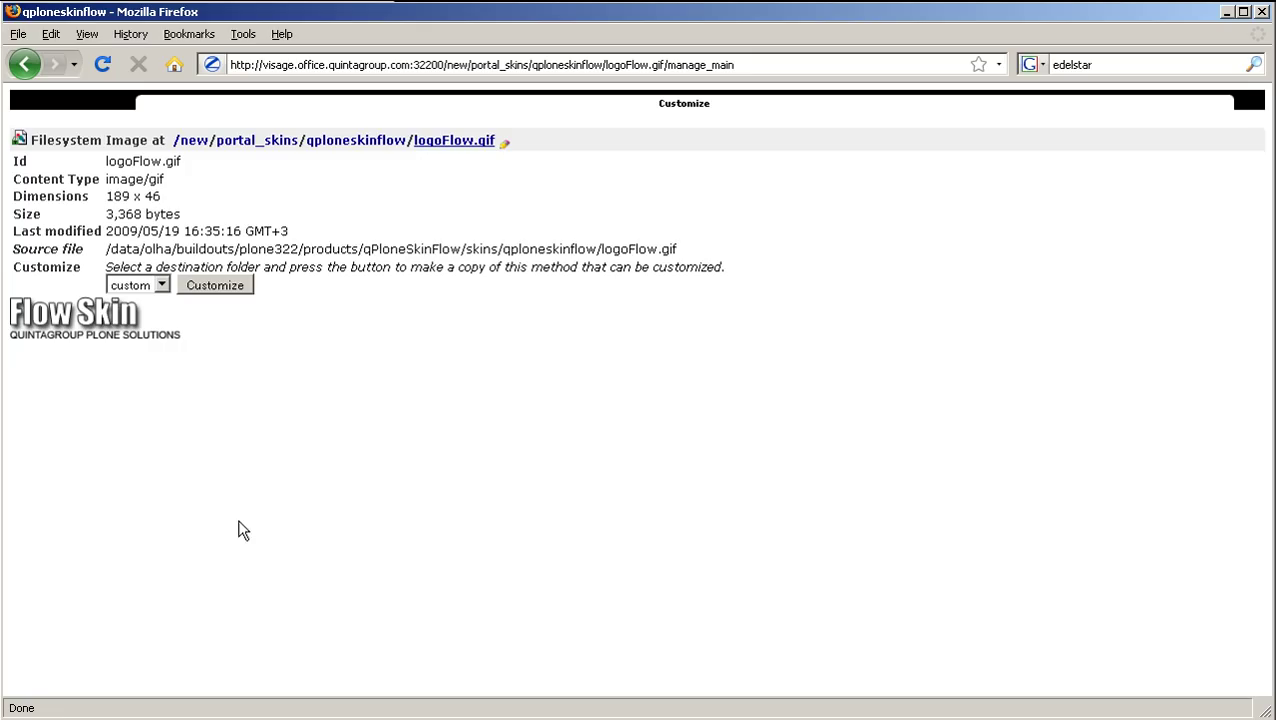
left_click(216, 287)
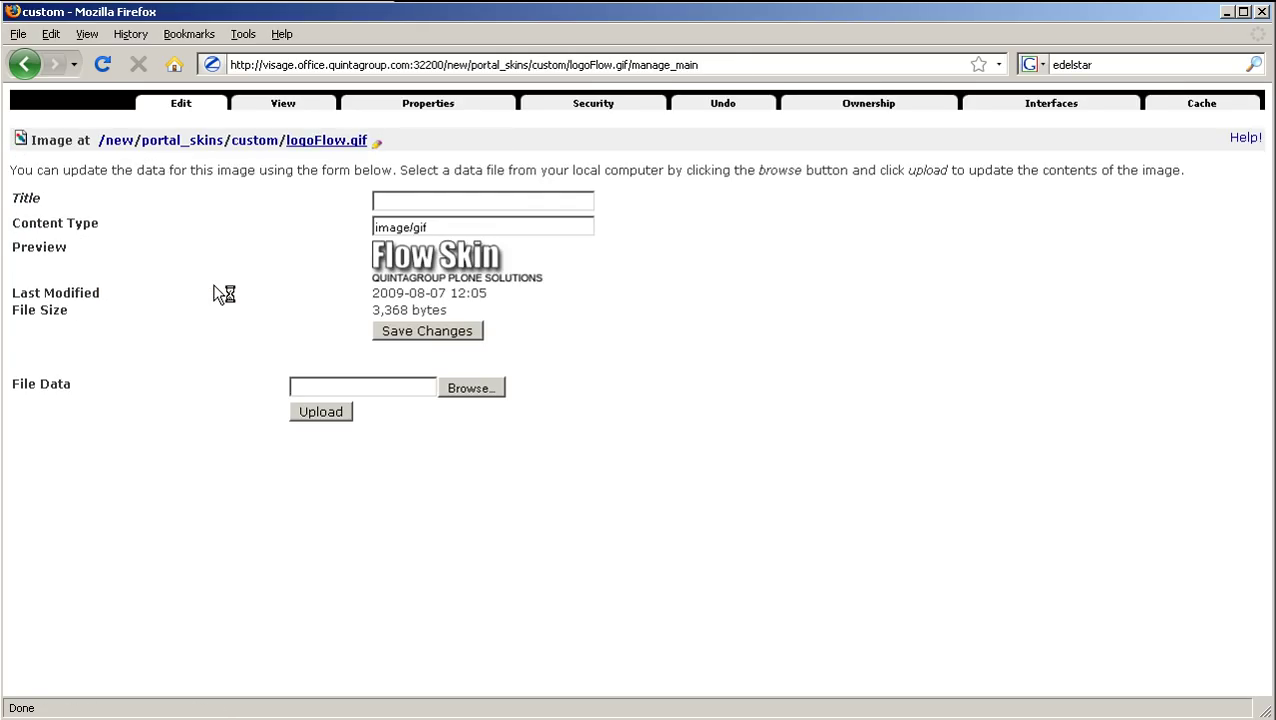
left_click(476, 390)
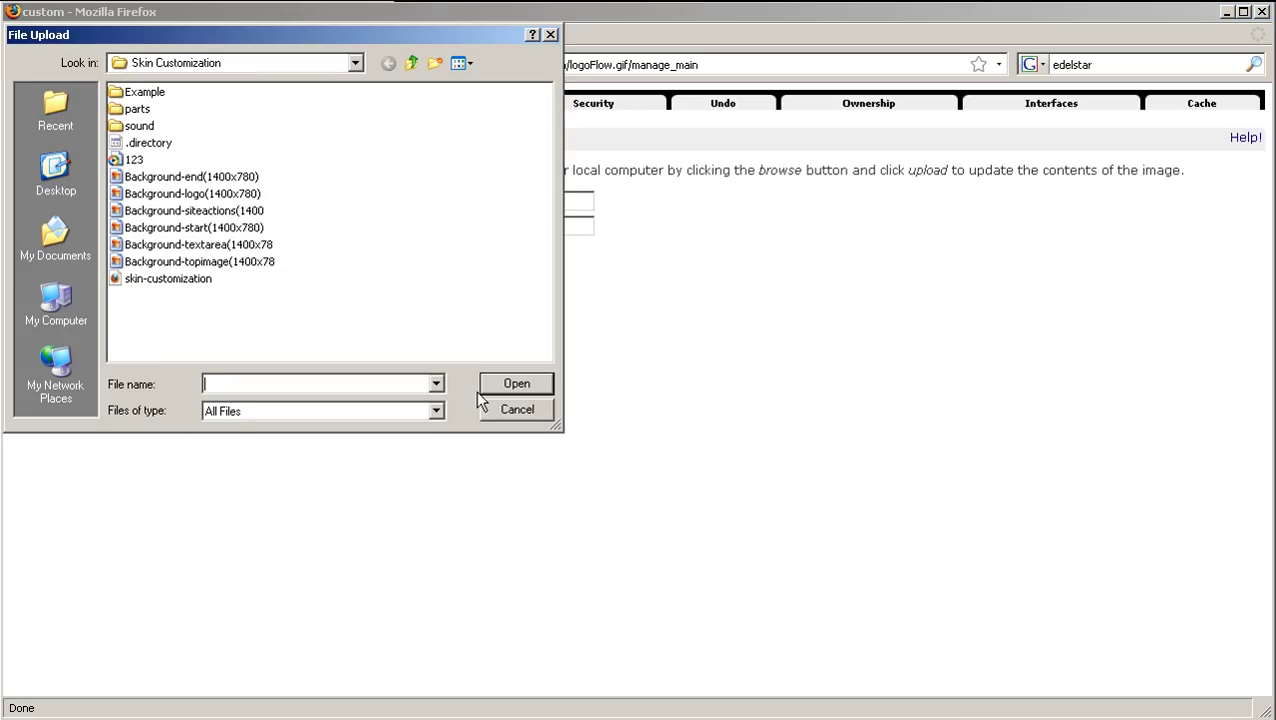
double_click(144, 93)
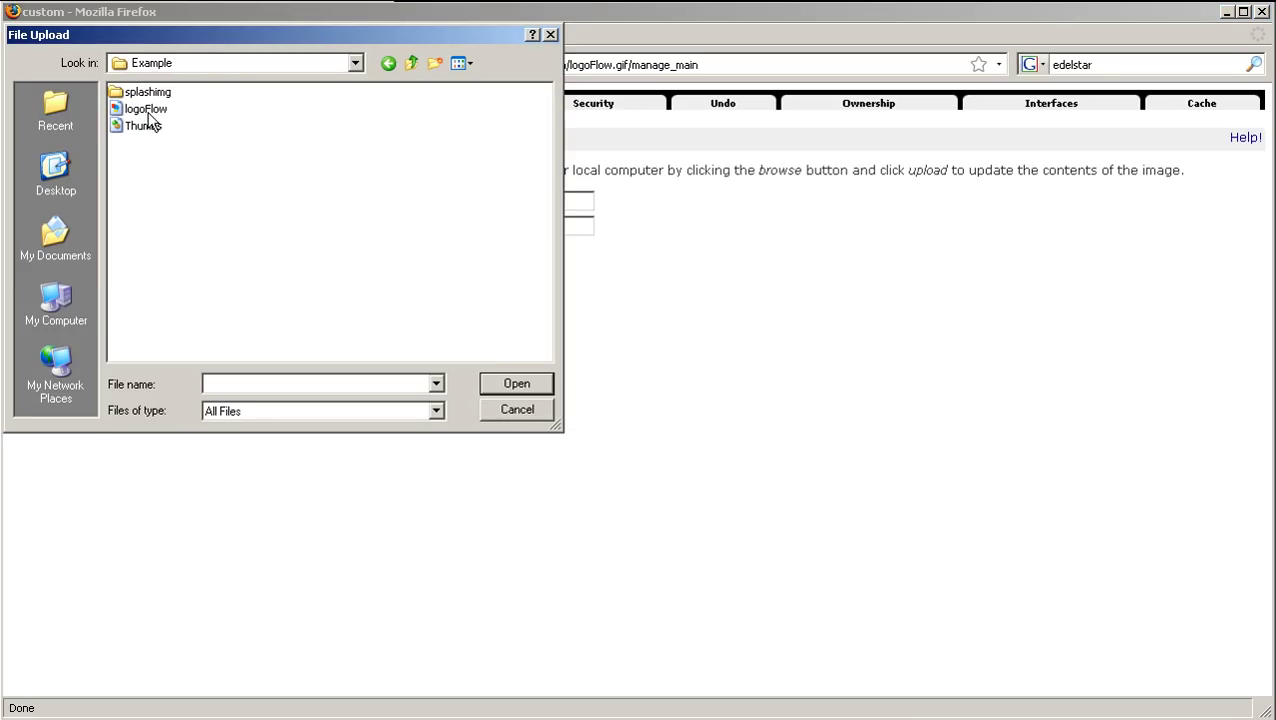
double_click(148, 110)
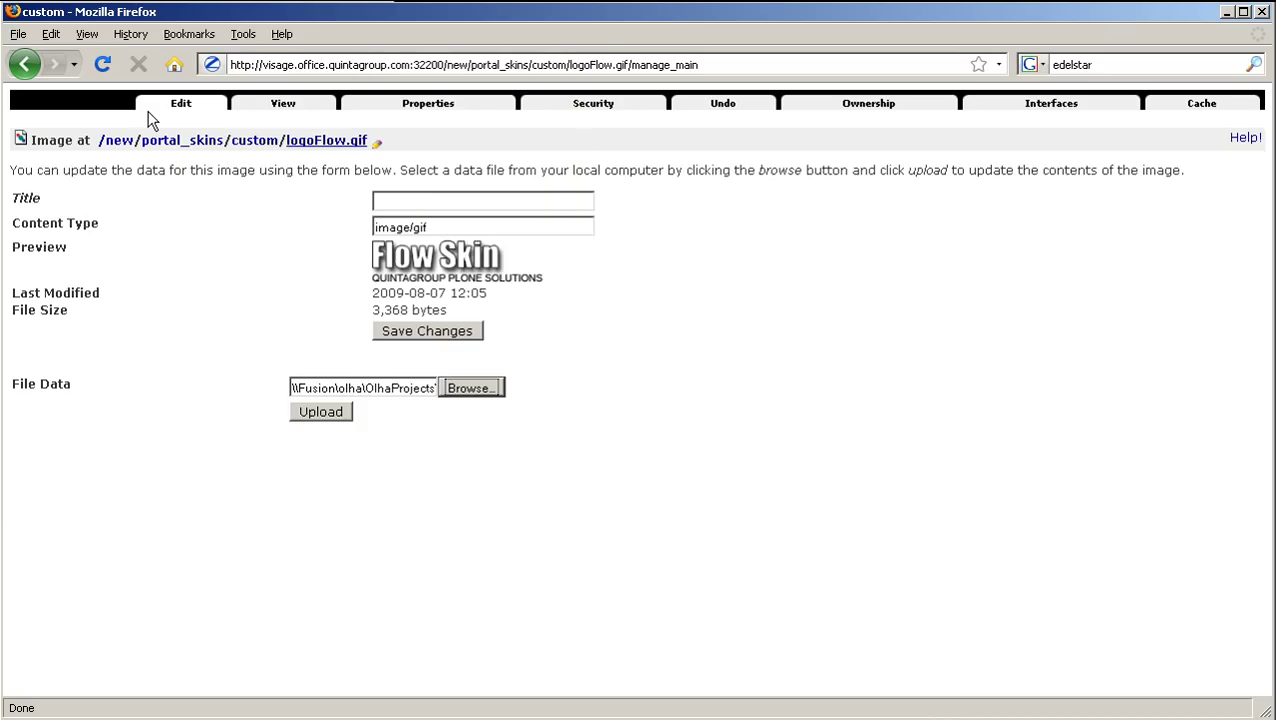
left_click(316, 412)
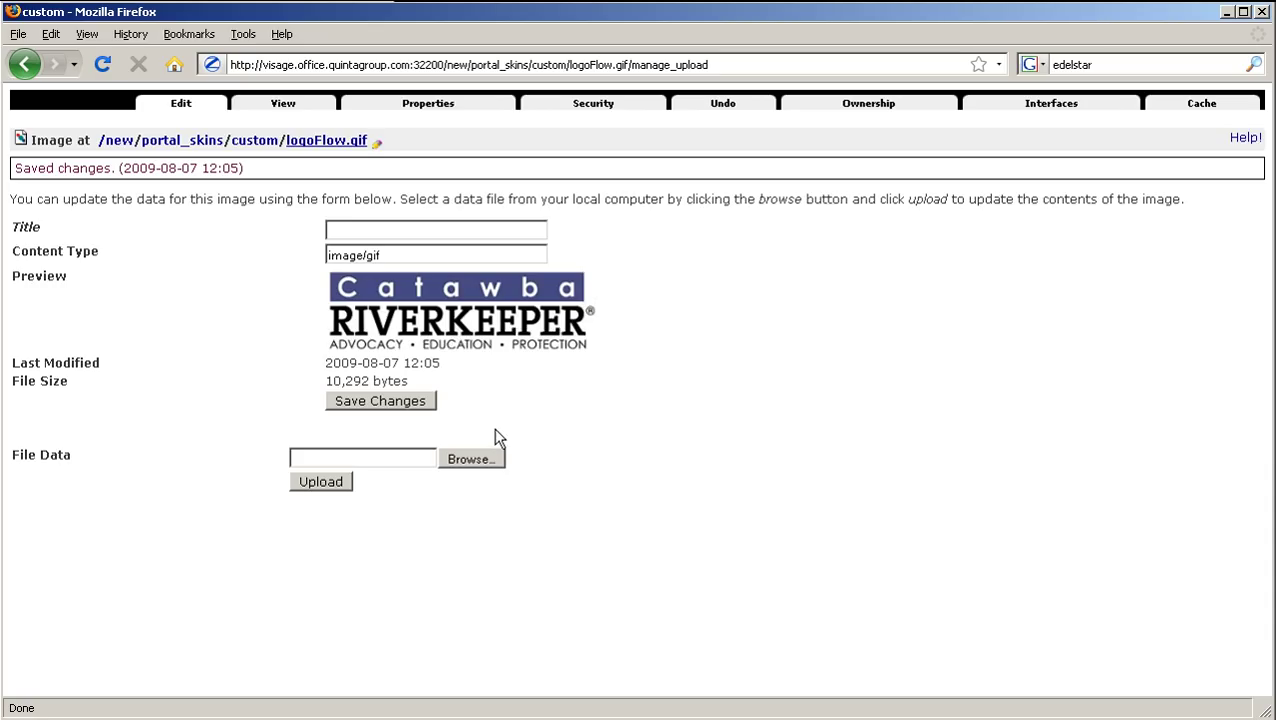
Go back to the site's front page at /new/ and reload it to check the header logo
left_click_drag(471, 64, 750, 66)
key("BackSpace")
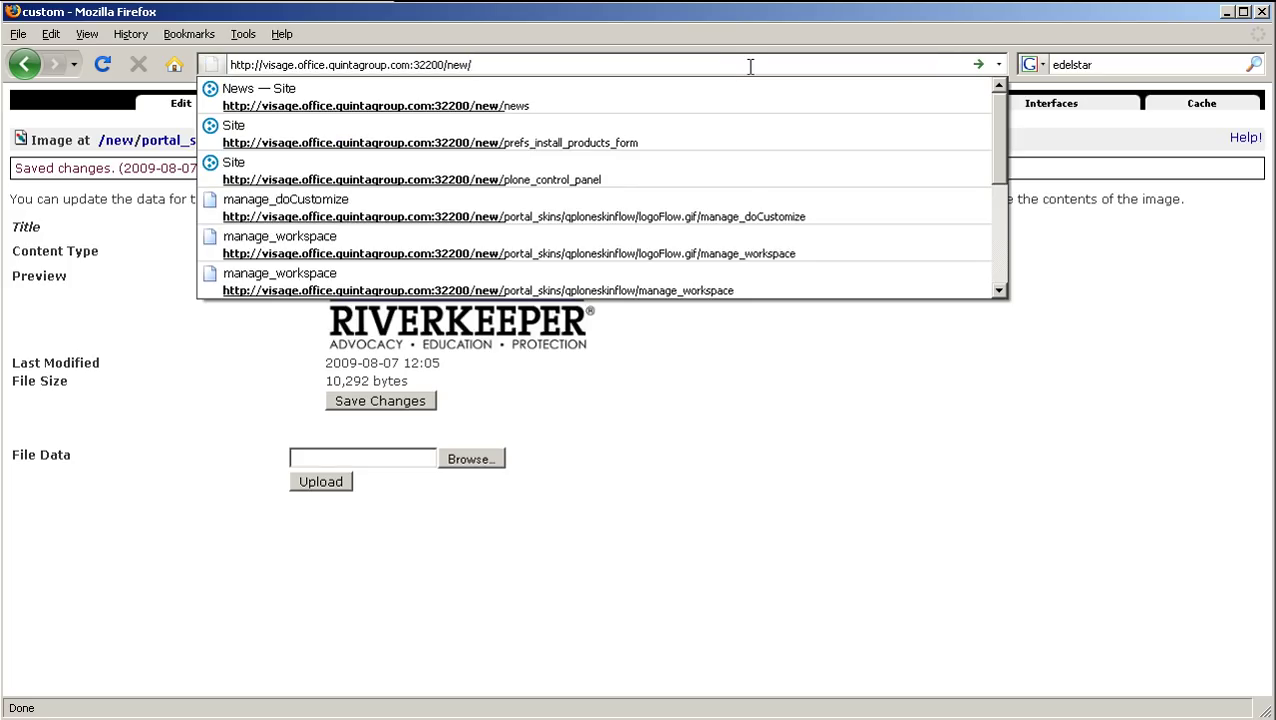
key("Return")
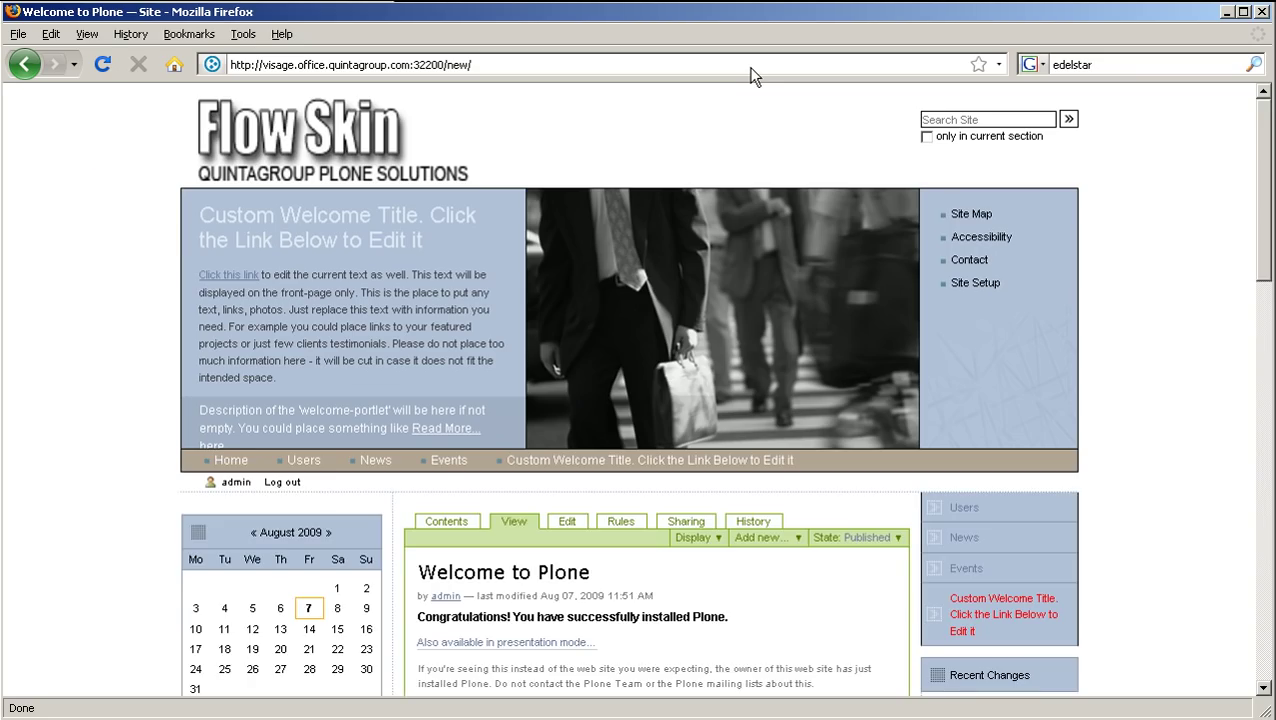
left_click(103, 64)
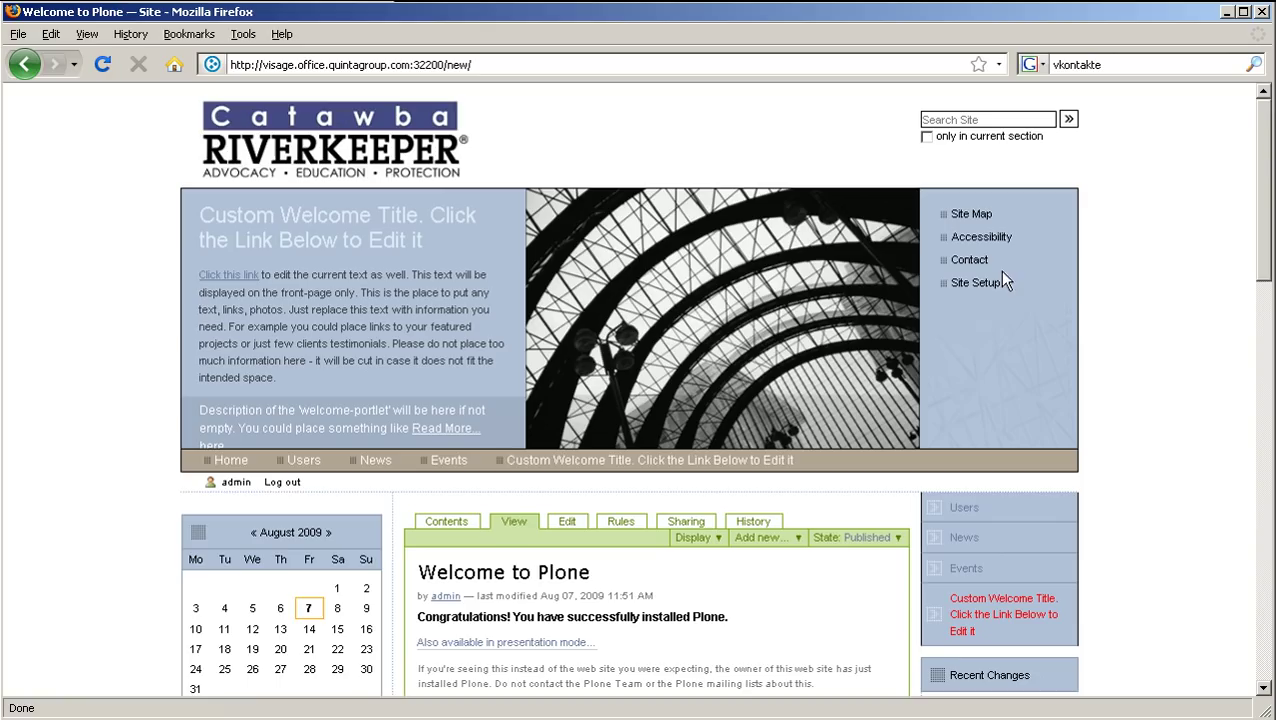
Open the site_actions category of portal_actions in the Zope Management Interface, starting from Site Setup
left_click(965, 287)
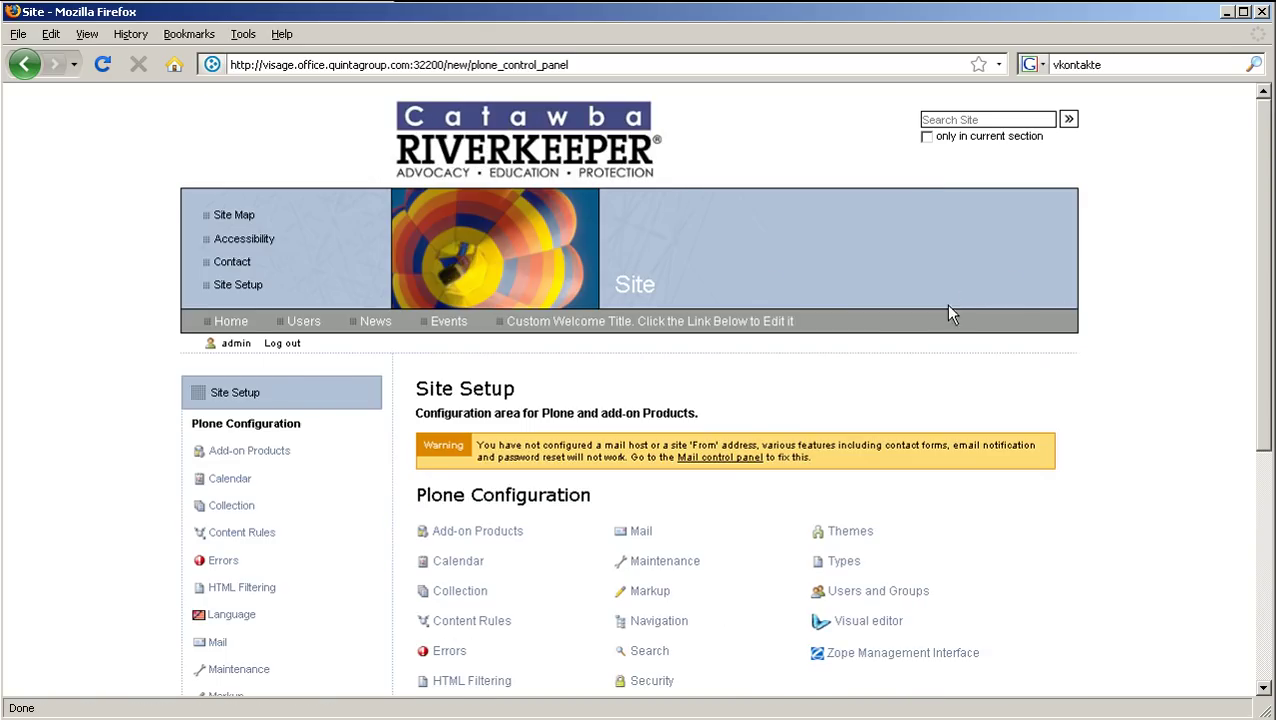
scroll(453, 534, "down", 5)
left_click(294, 640)
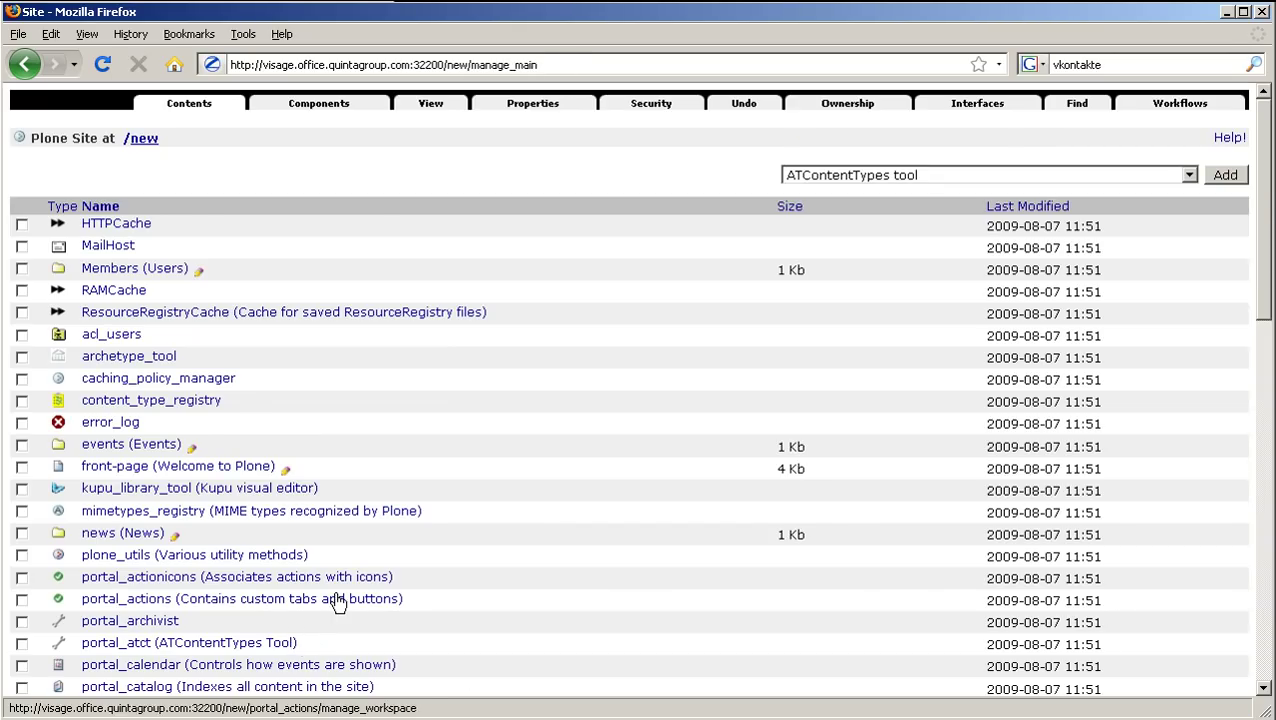
scroll(313, 558, "down", 5)
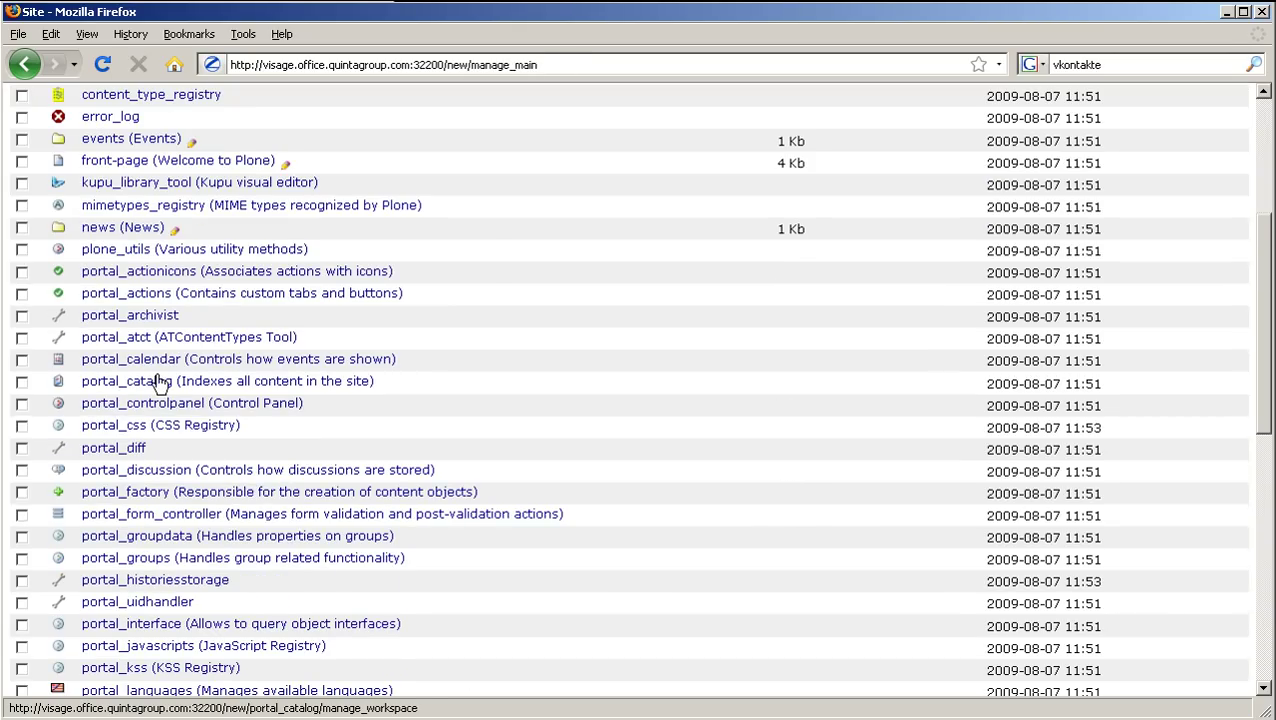
left_click(151, 295)
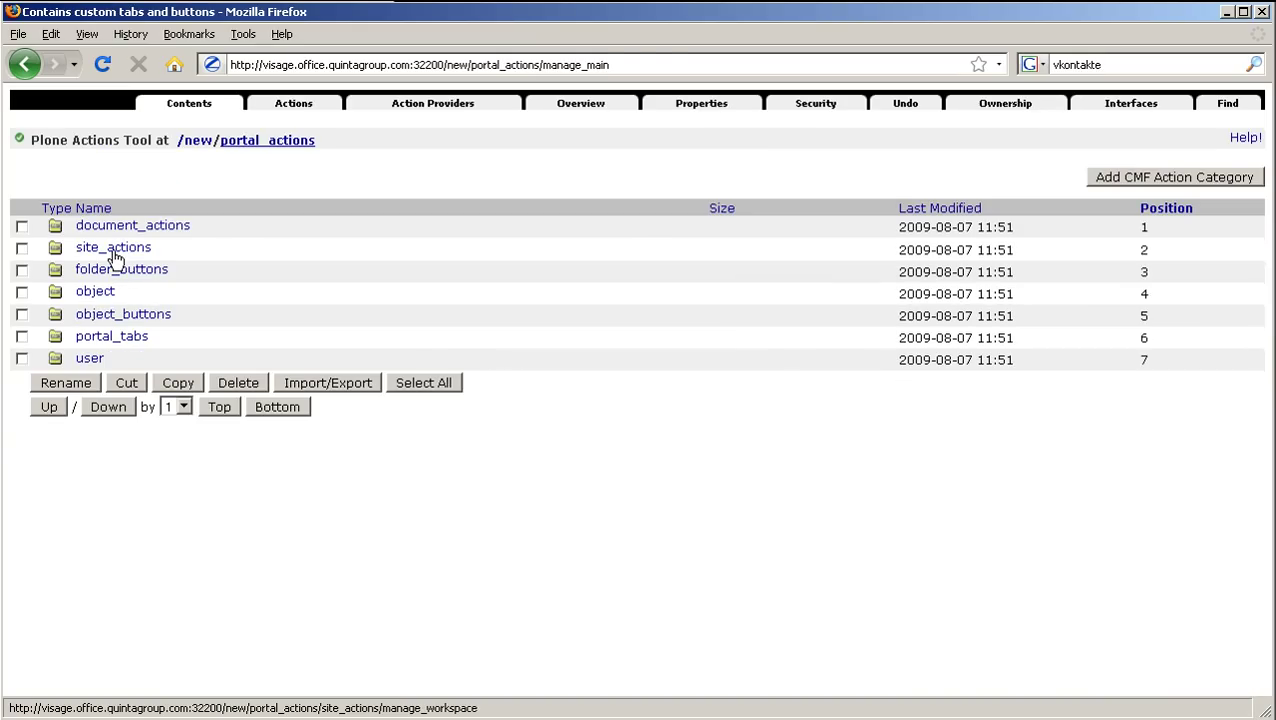
left_click(113, 249)
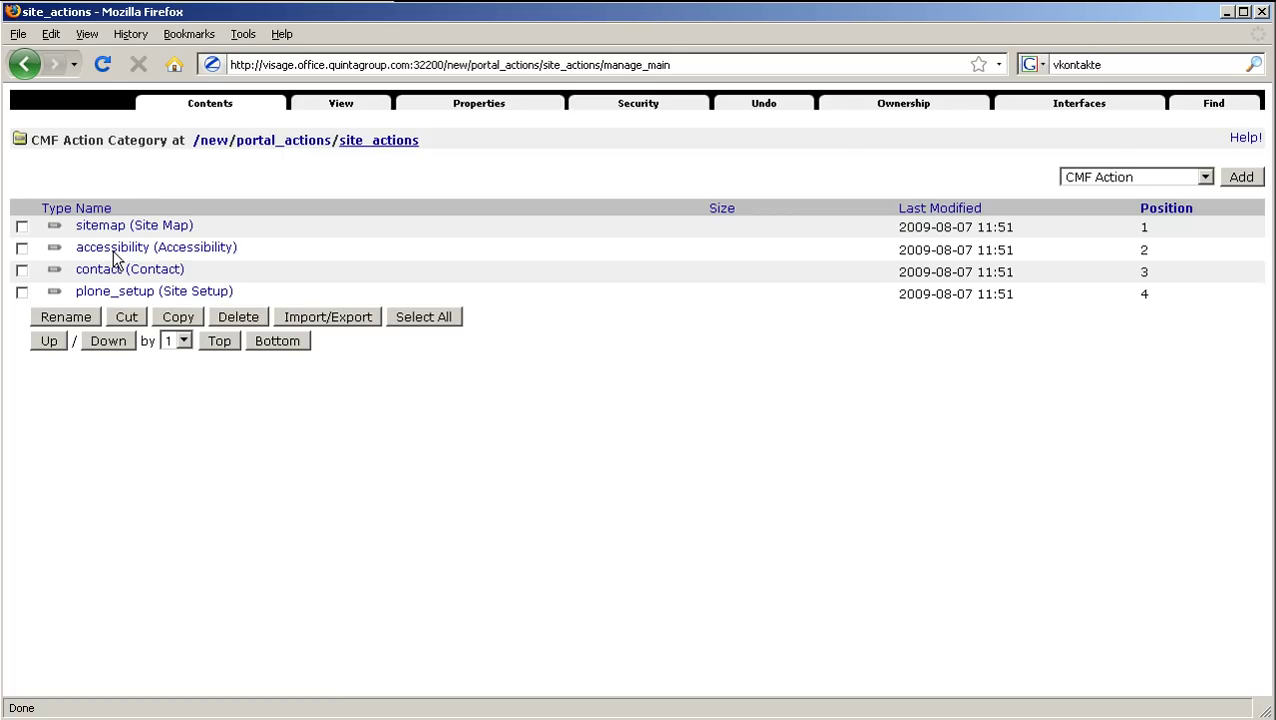
Make the sitemap action not visible, save the change and return to the site_actions list
left_click(102, 229)
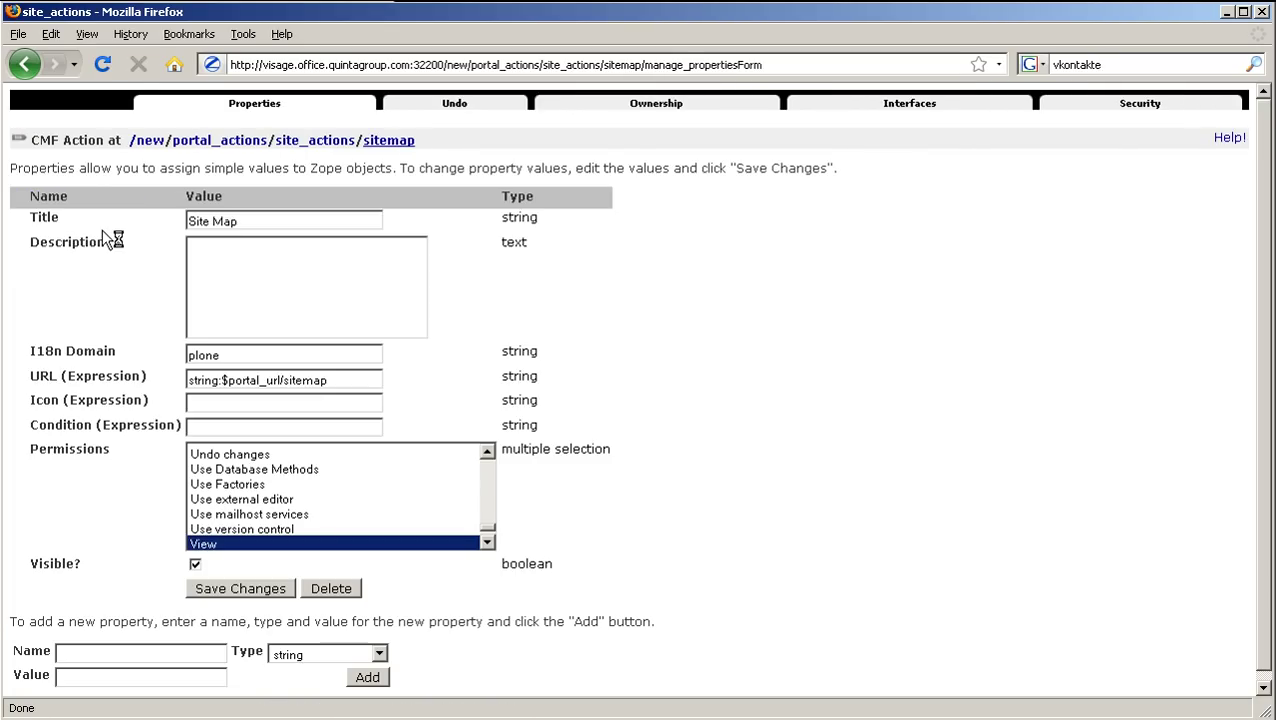
left_click(196, 565)
left_click(219, 590)
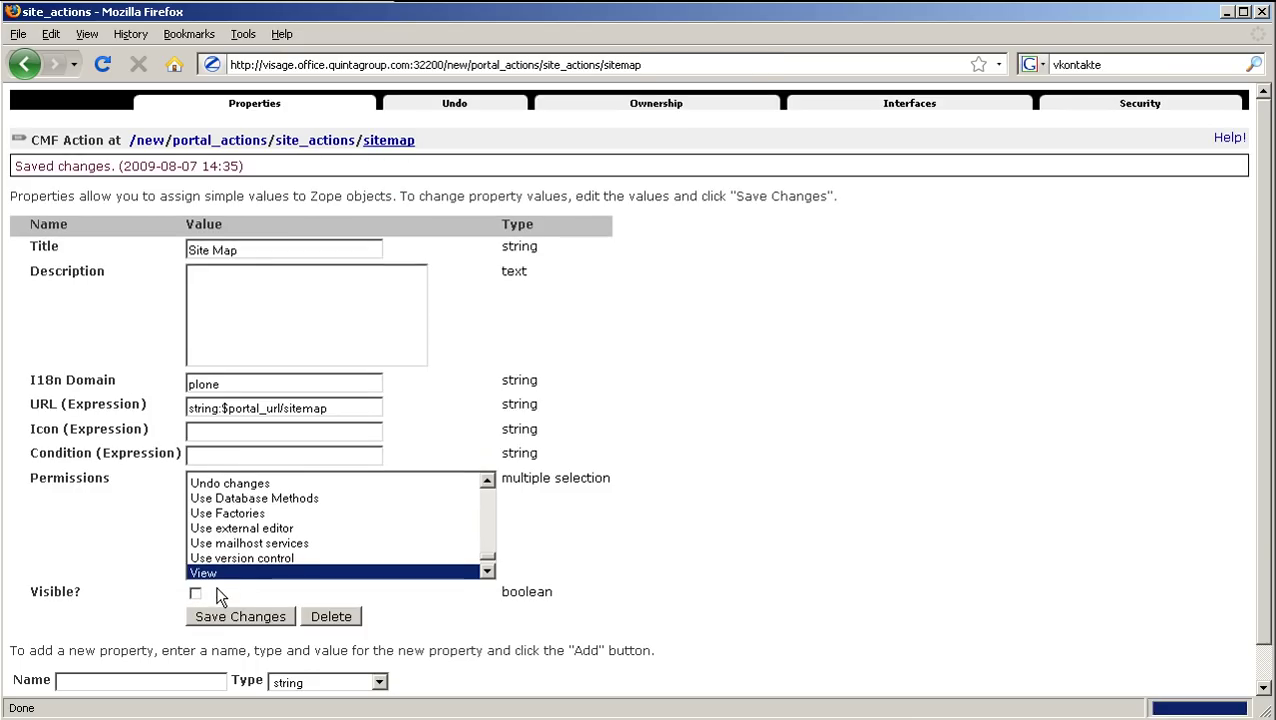
left_click(316, 142)
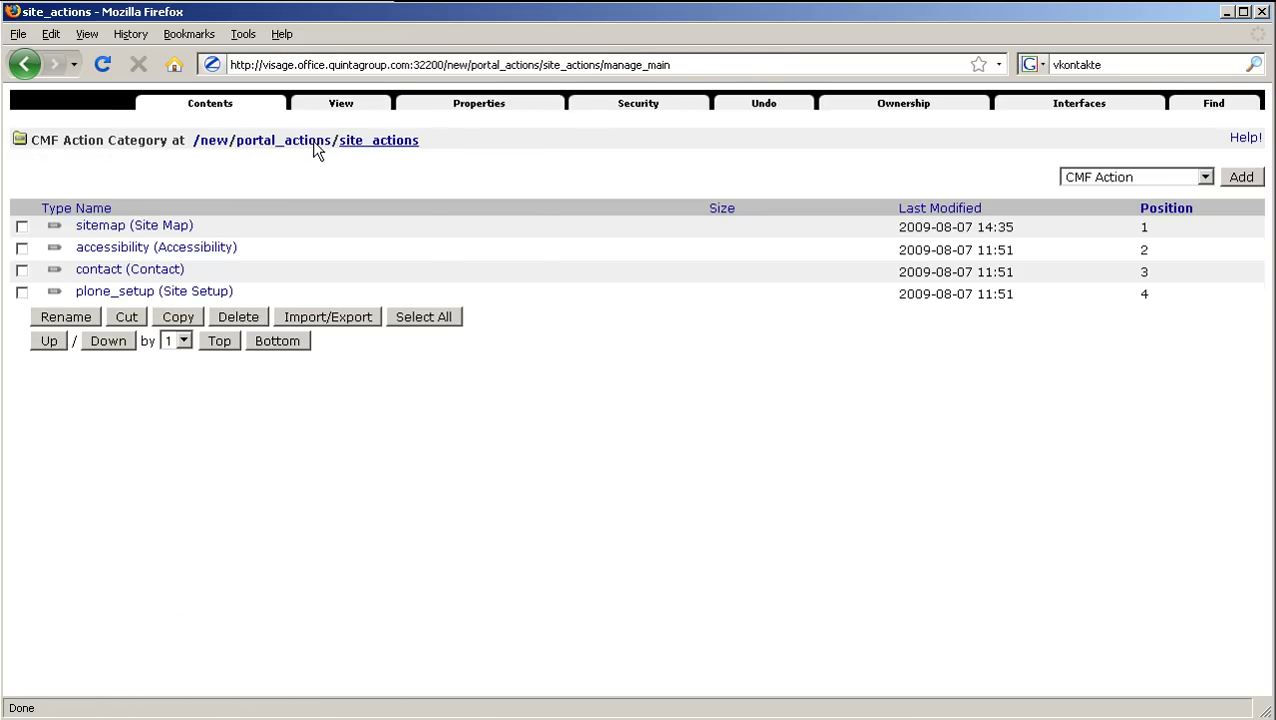
Make the accessibility action not visible, save the change and return to the site_actions list
left_click(152, 248)
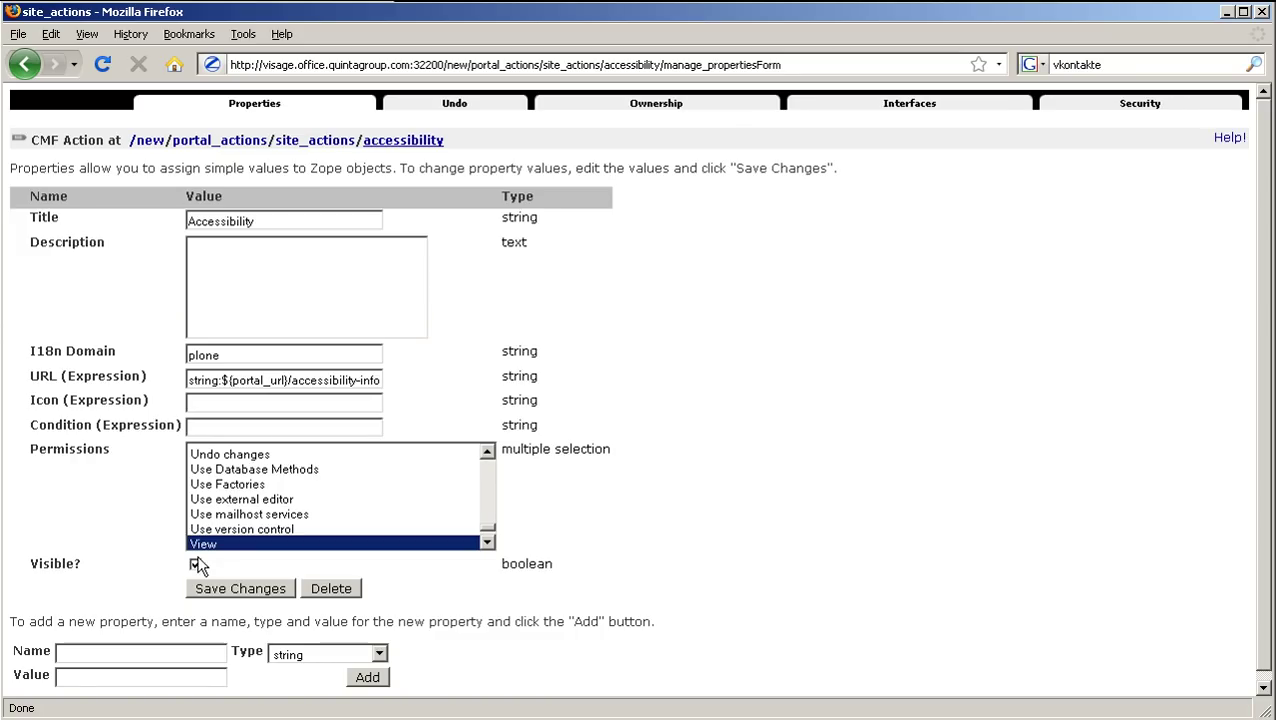
left_click(215, 592)
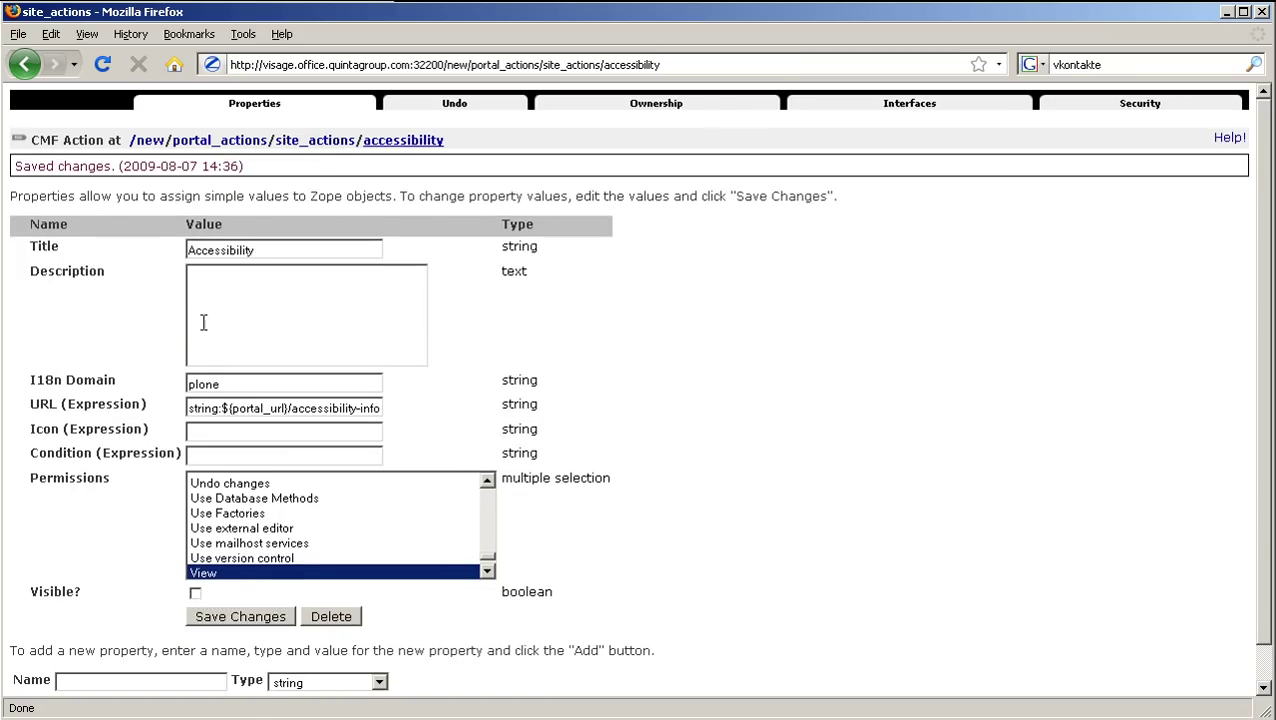
left_click(316, 142)
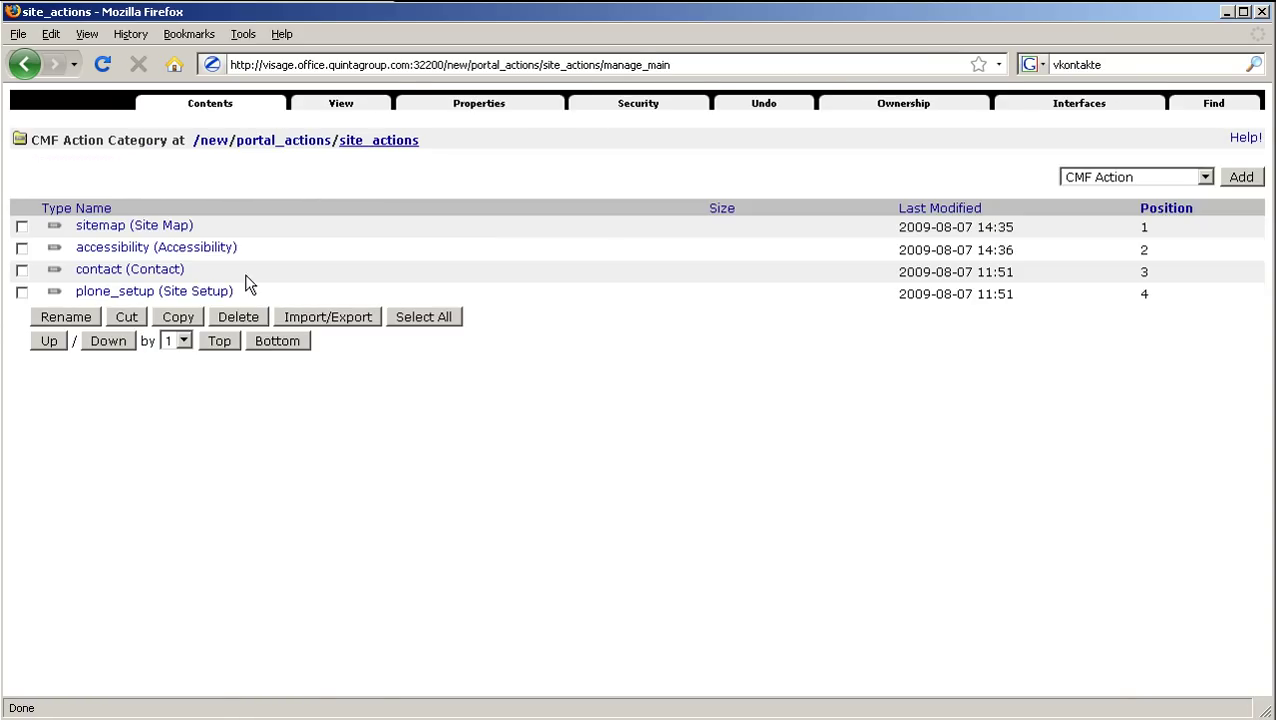
Make the contact action not visible, save the change and return to the site_actions list
left_click(165, 272)
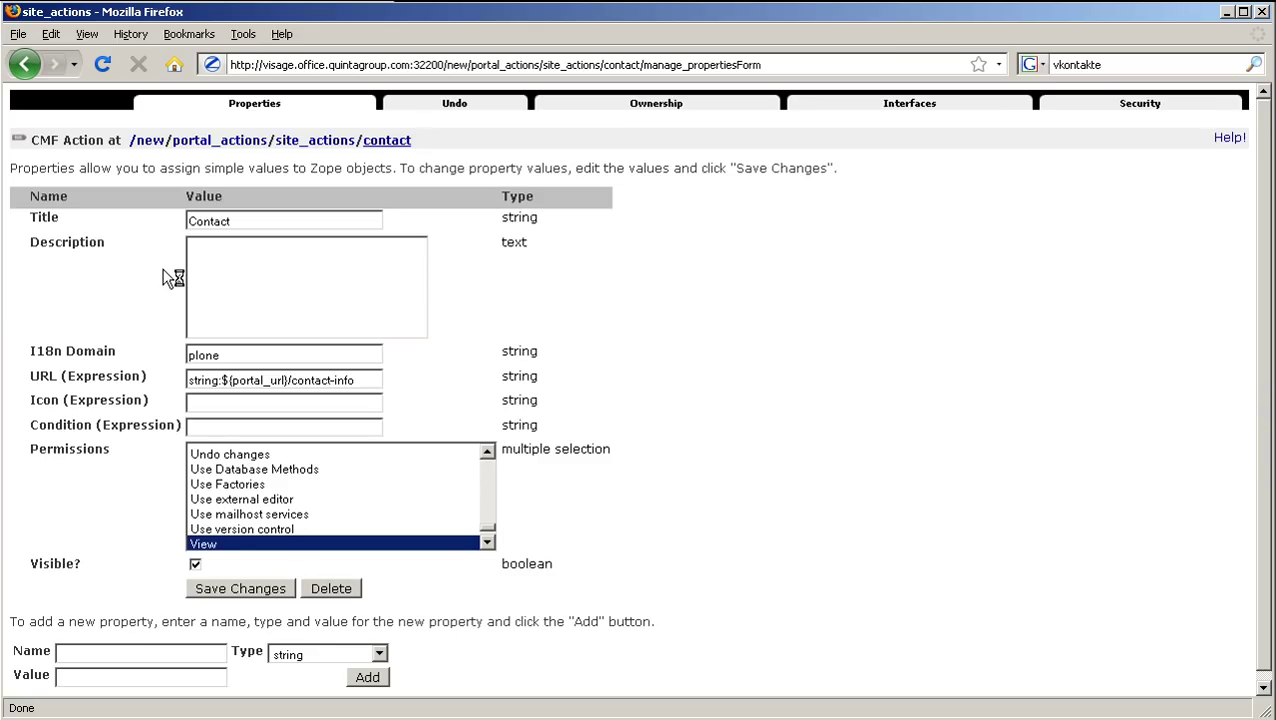
left_click(195, 564)
left_click(205, 589)
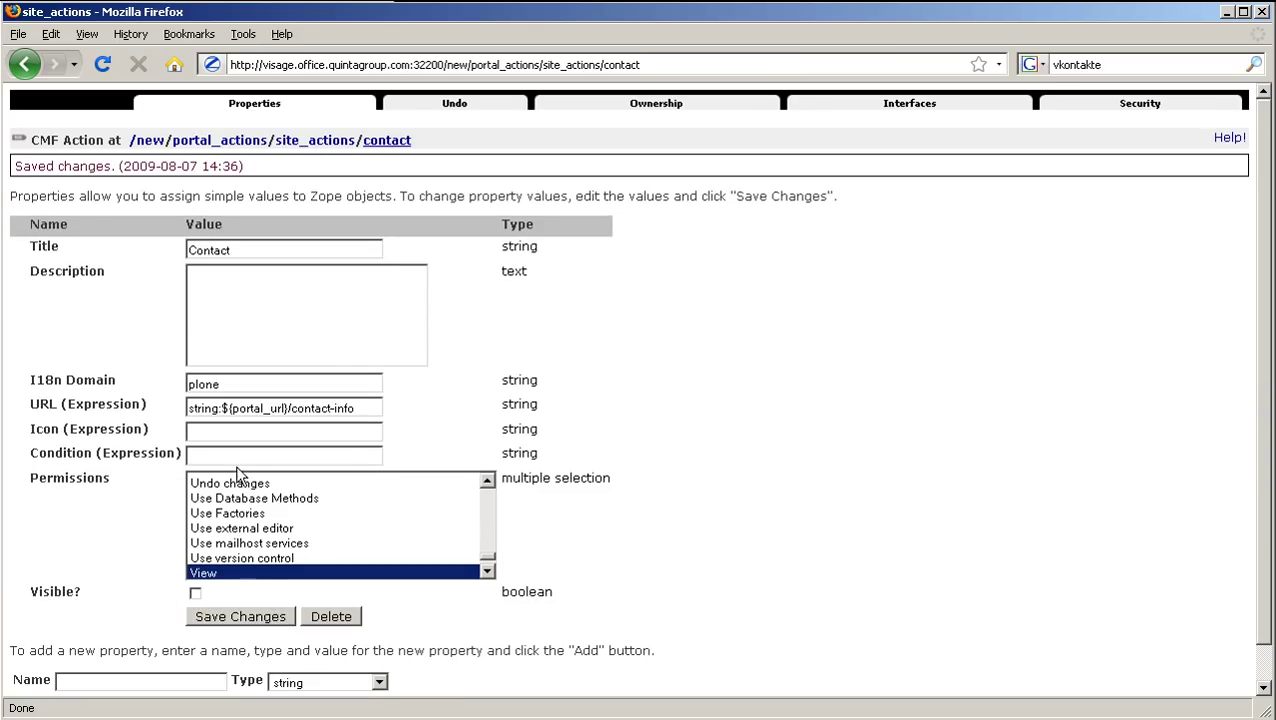
left_click(300, 143)
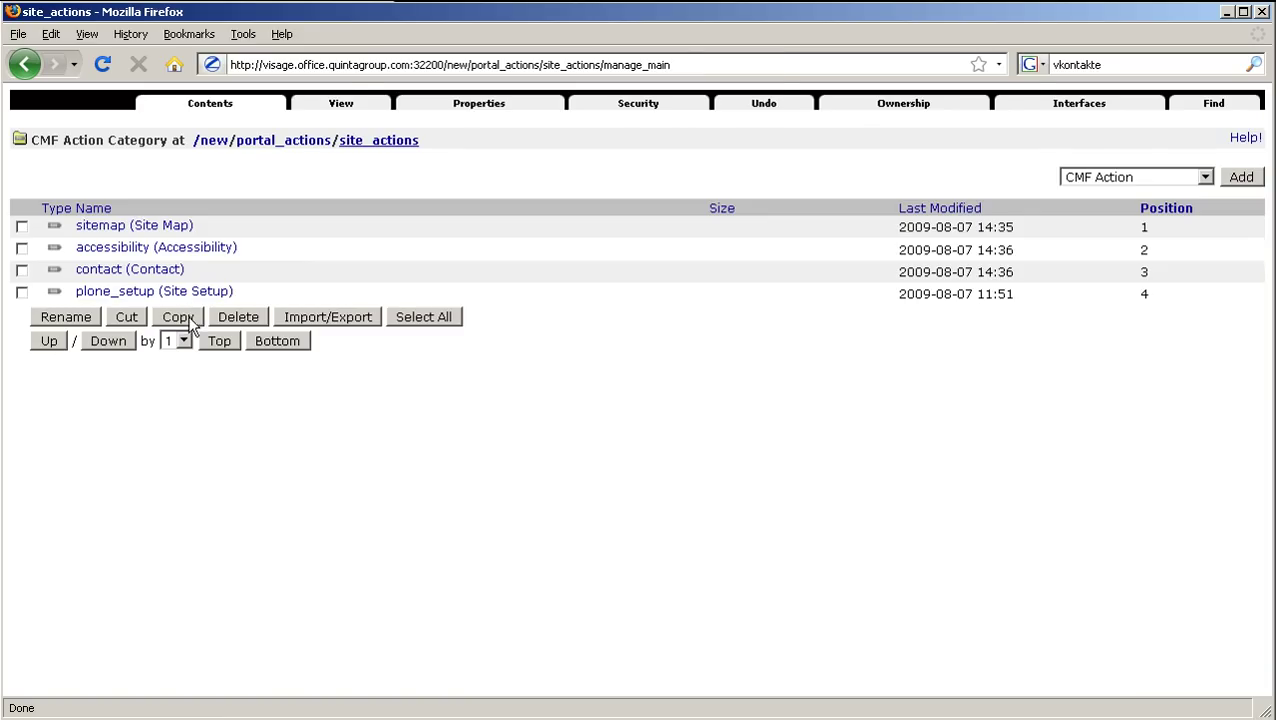
Make the plone_setup action not visible, save the change and load the site's front page at /new
left_click(165, 291)
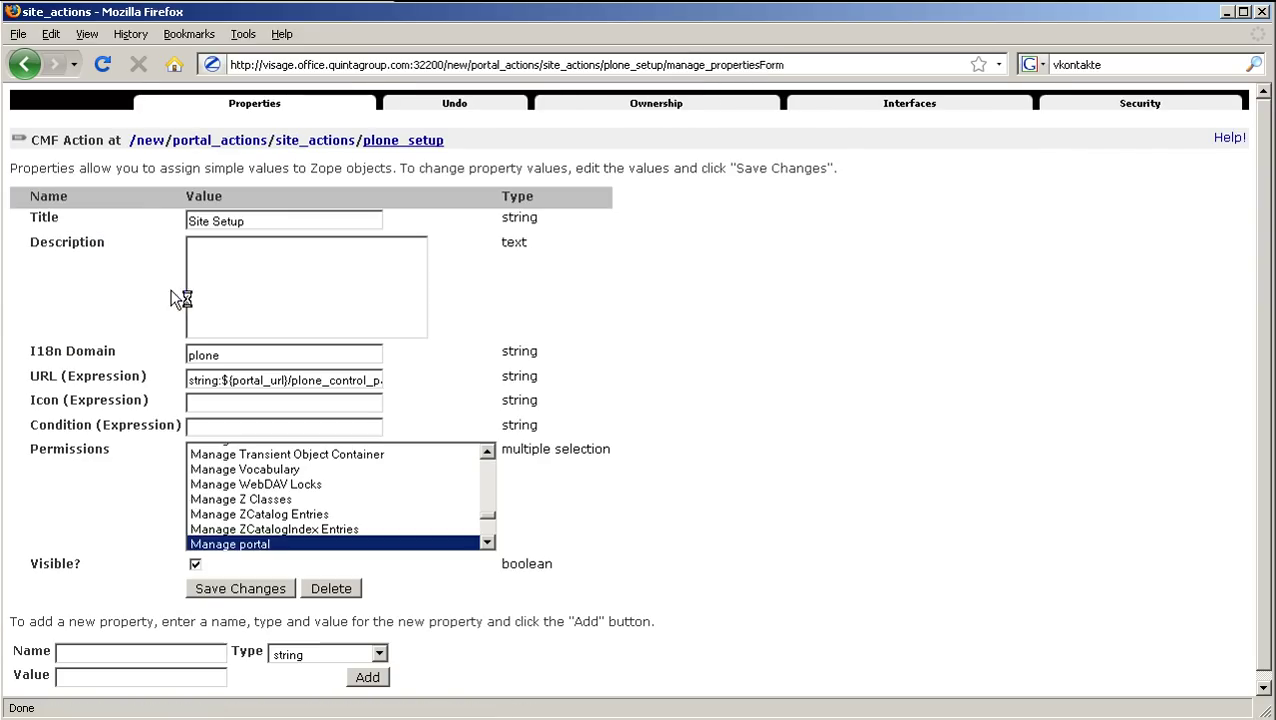
left_click(195, 566)
left_click(240, 589)
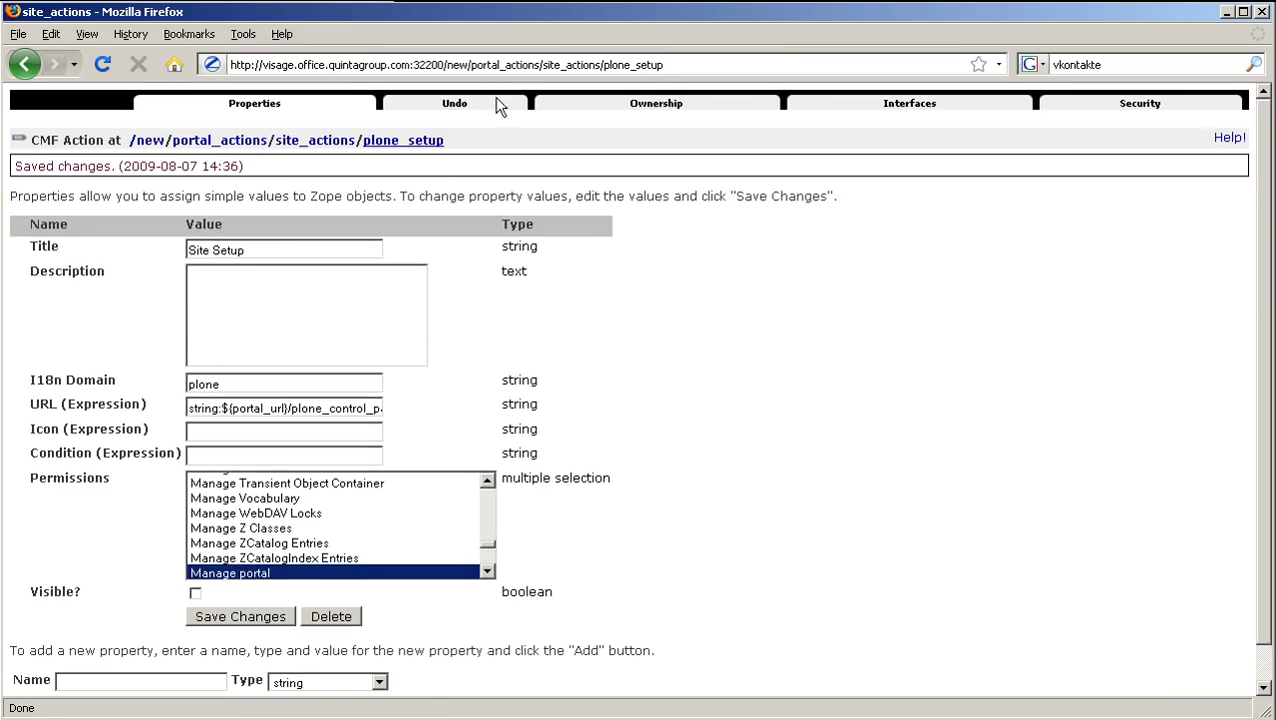
left_click_drag(469, 64, 702, 63)
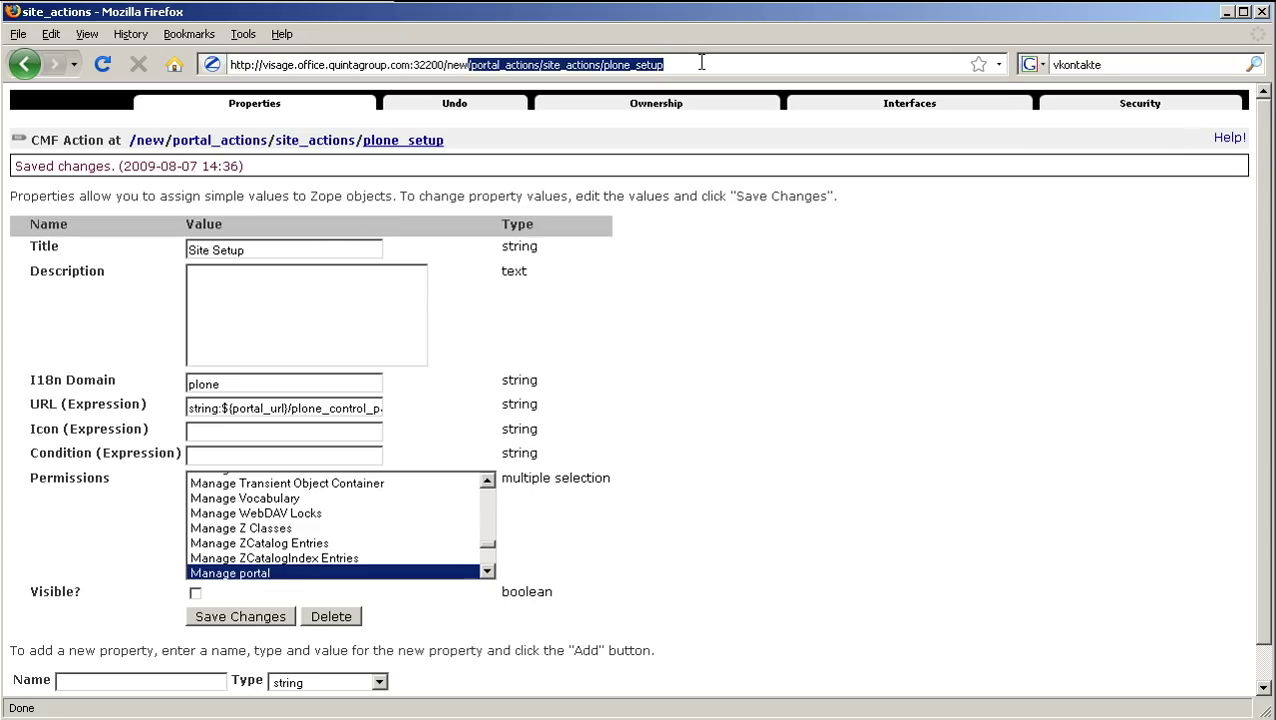
key("BackSpace")
key("Return")
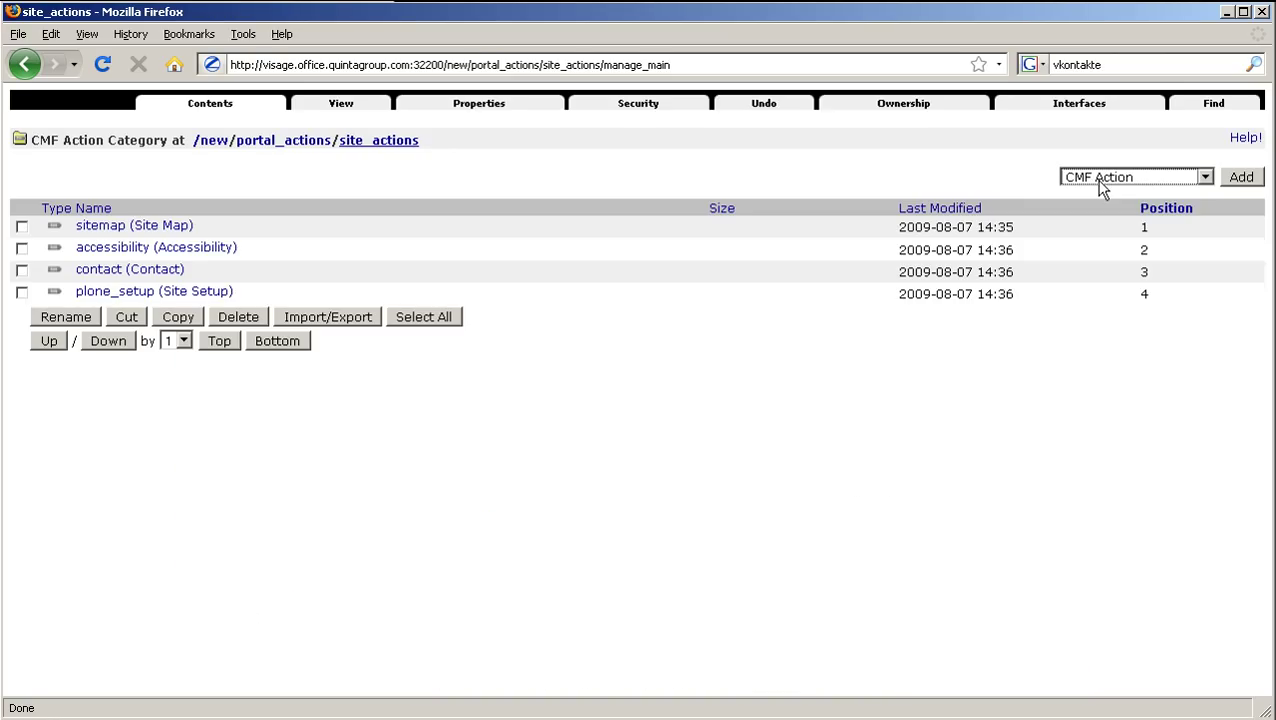
Add a CMF Action with the ID new-siteaction to the site_actions category
left_click(1204, 183)
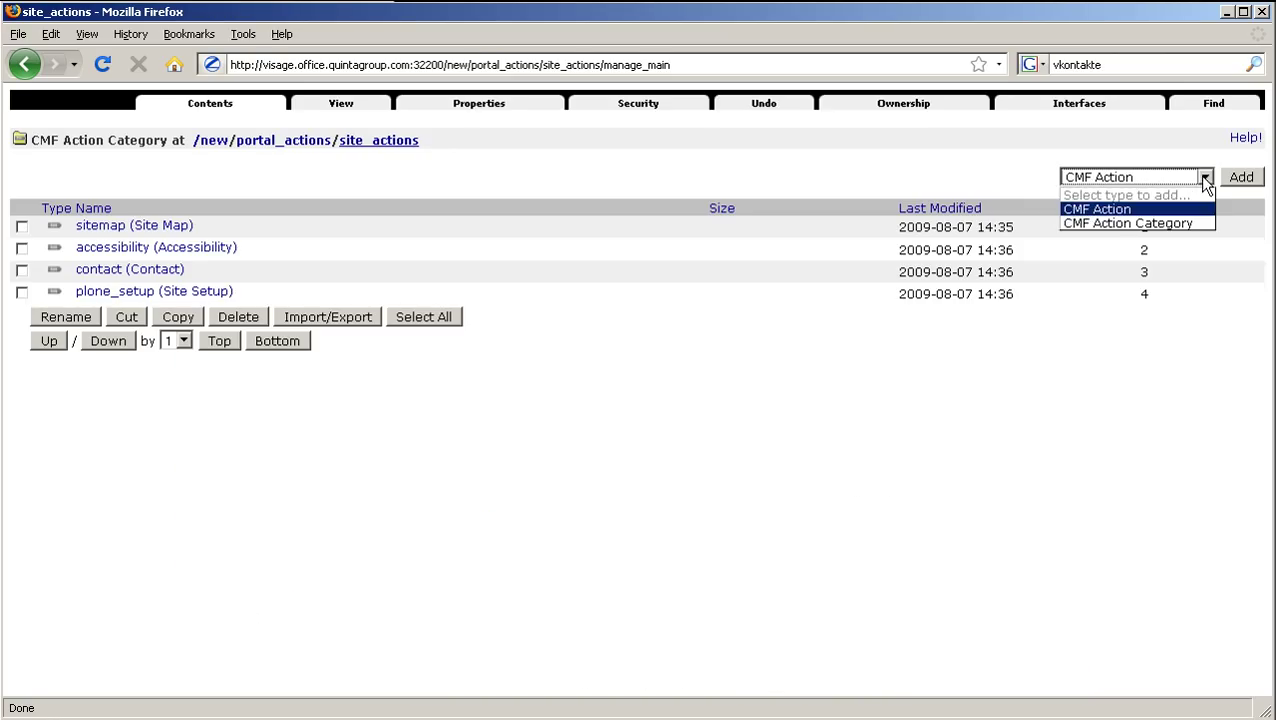
left_click(1207, 188)
left_click(1241, 180)
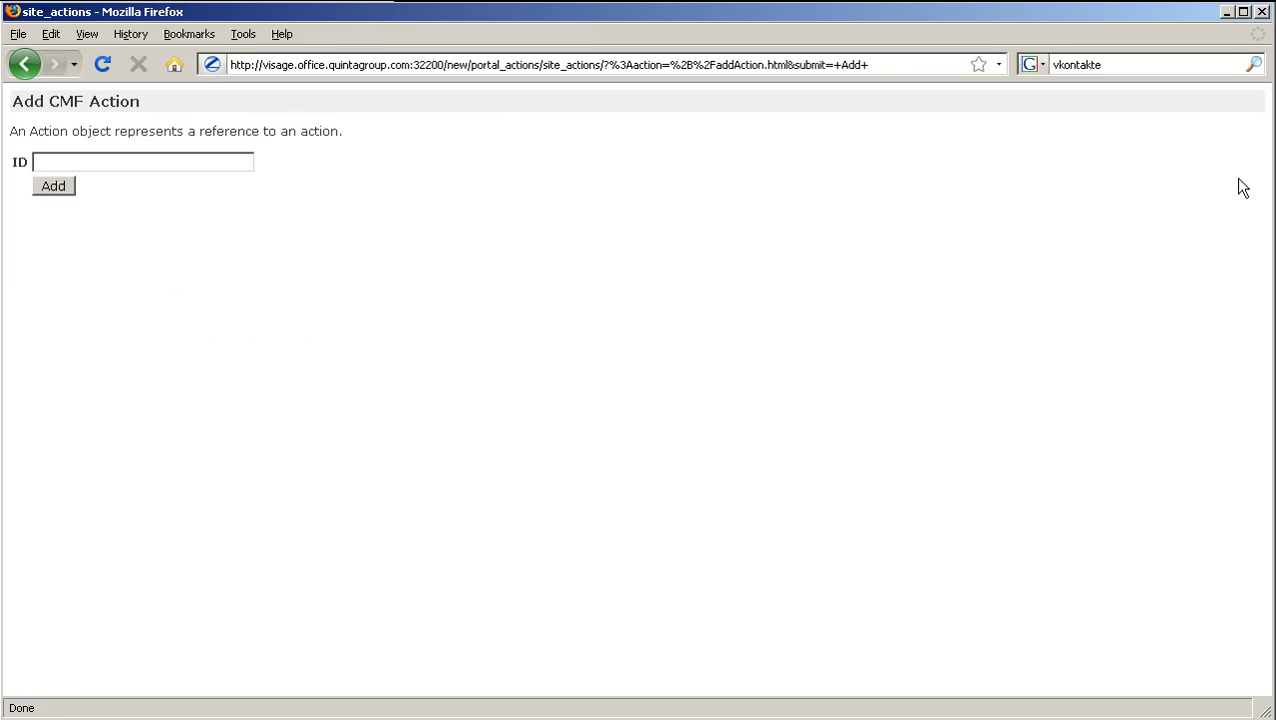
left_click(151, 161)
type("new-siteaction")
left_click(67, 188)
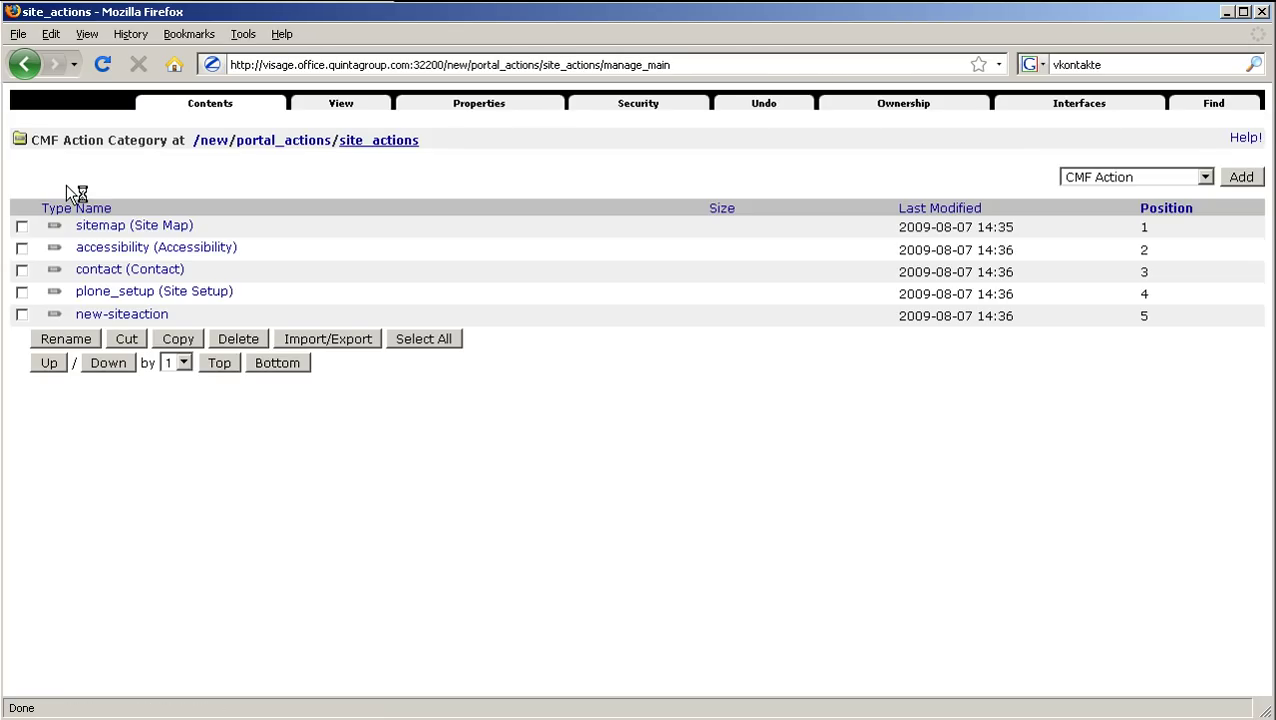
Give the new-siteaction action the title "New Action", save it and return to the site's front page
left_click(108, 314)
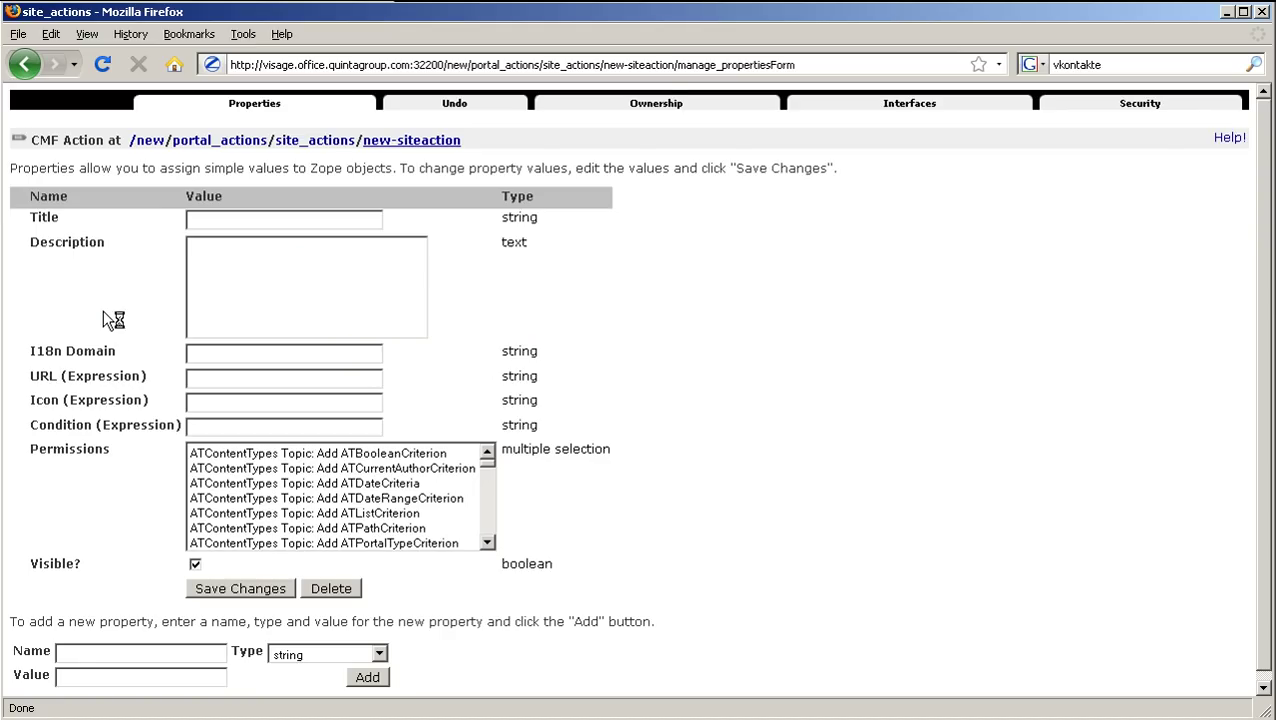
left_click(216, 219)
type("New Action")
left_click(234, 588)
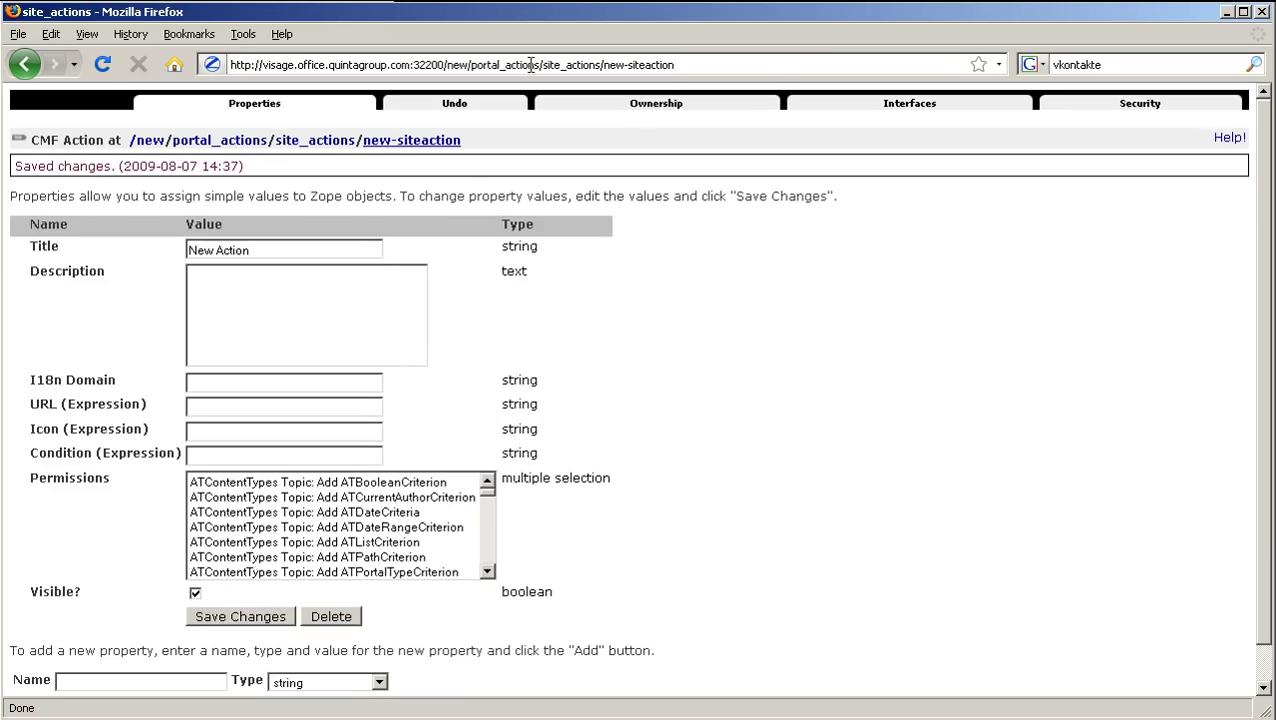
left_click_drag(470, 65, 706, 65)
key("BackSpace")
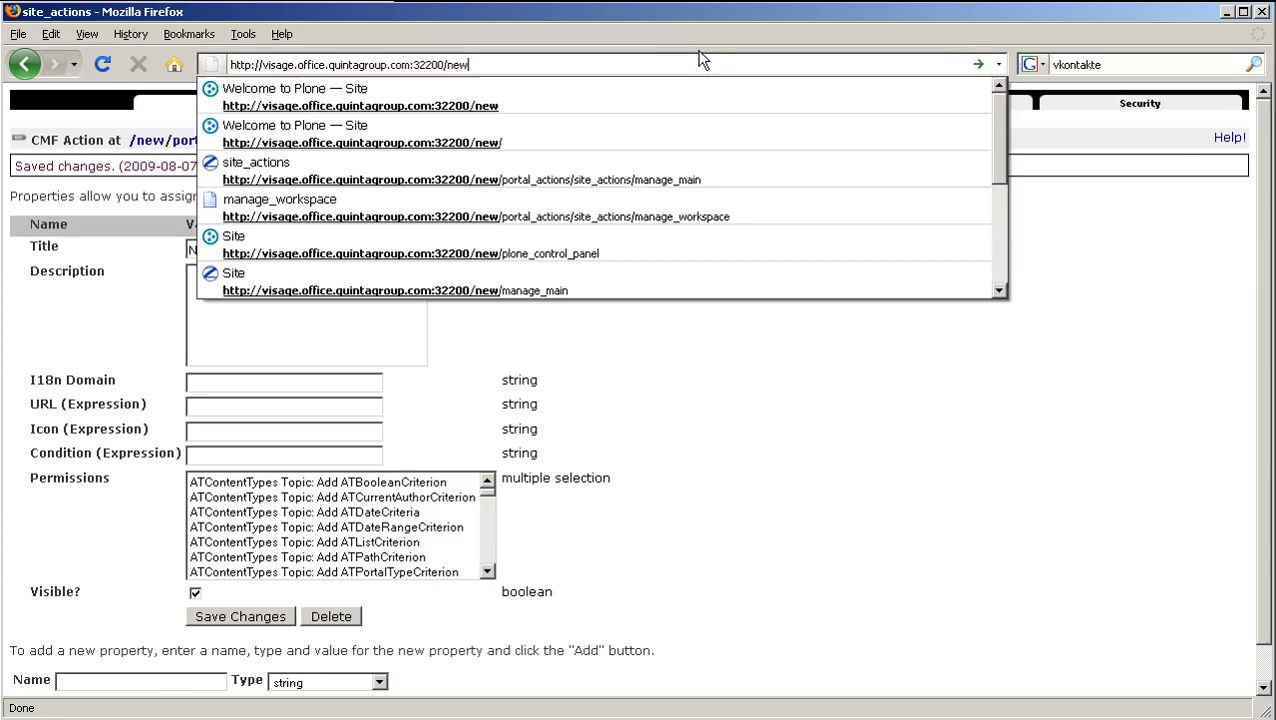
key("Return")
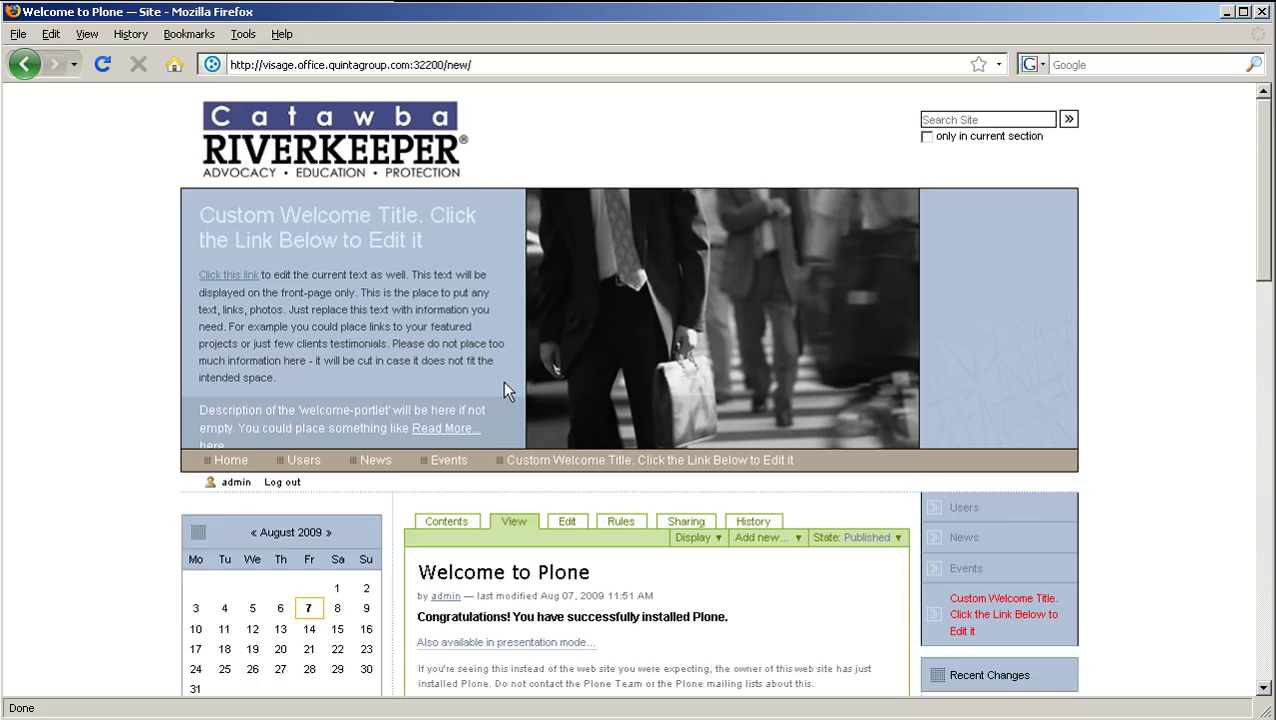
Open the front page's welcome text for editing and replace its title with "Catawba Riverkeeper Mission Statement"
left_click(231, 286)
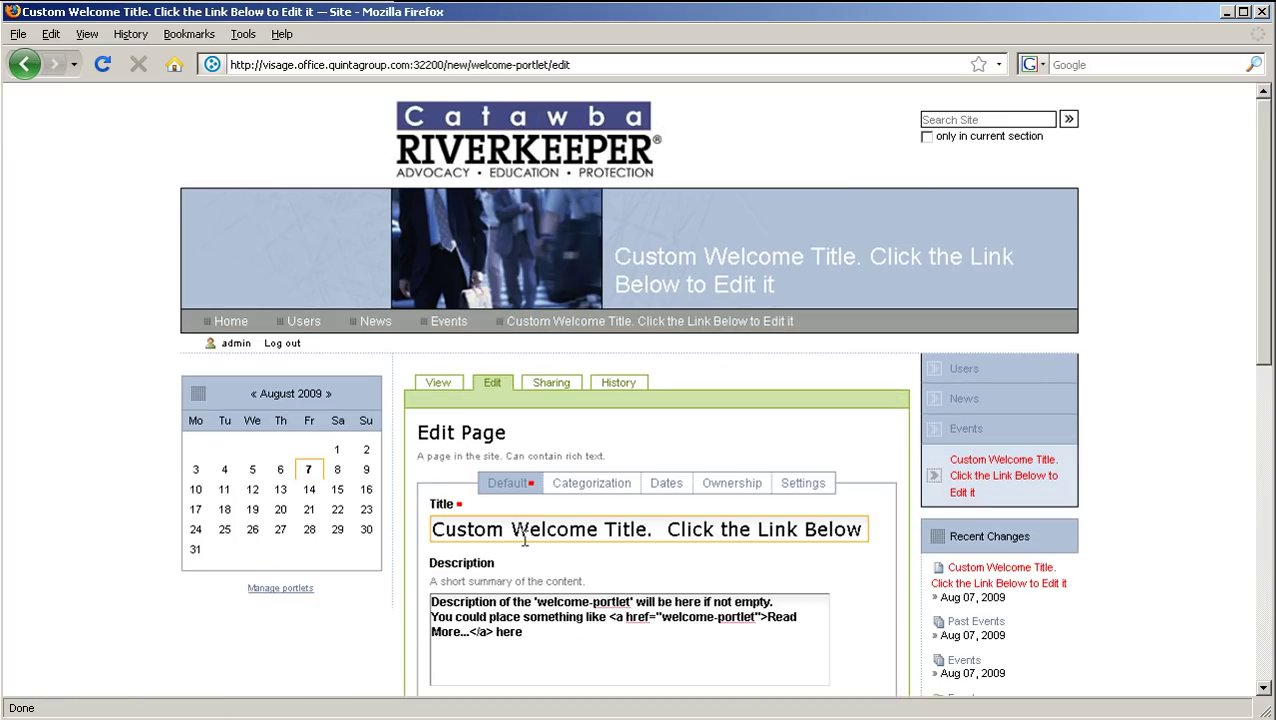
left_click(555, 531)
triple_click(555, 535)
key("BackSpace")
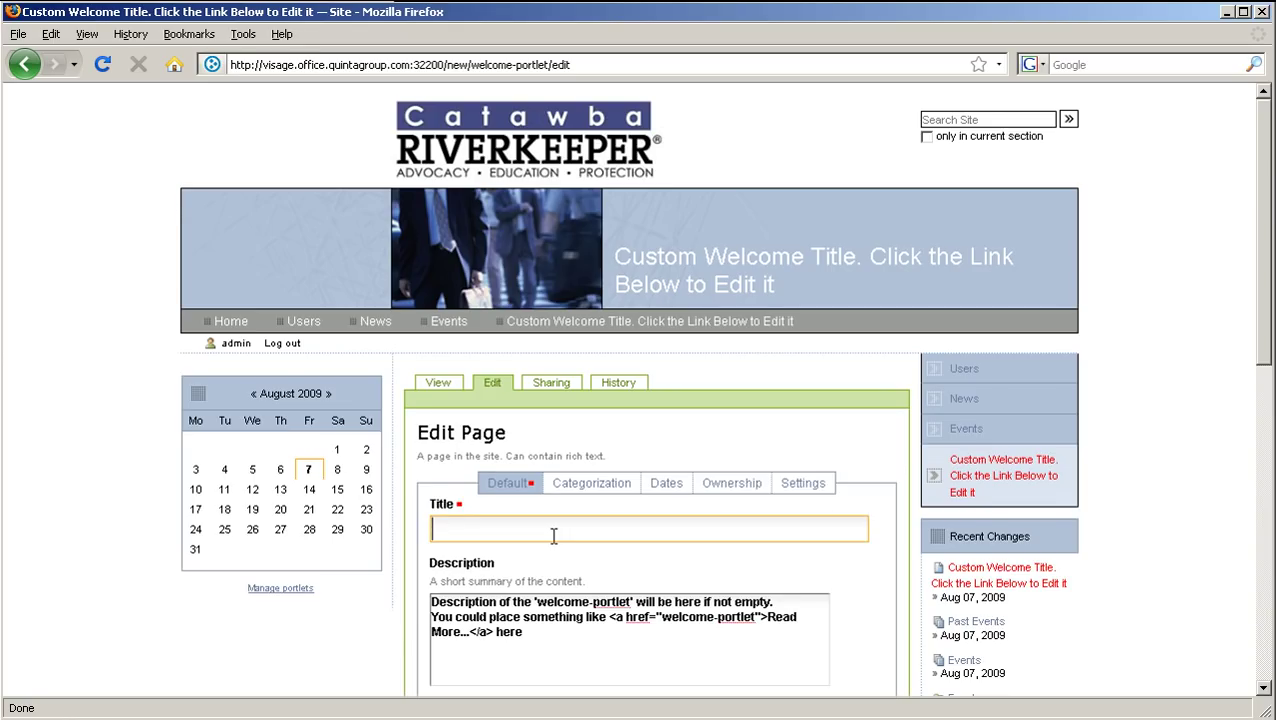
type("Catawba Riverkeeper Mission Statement")
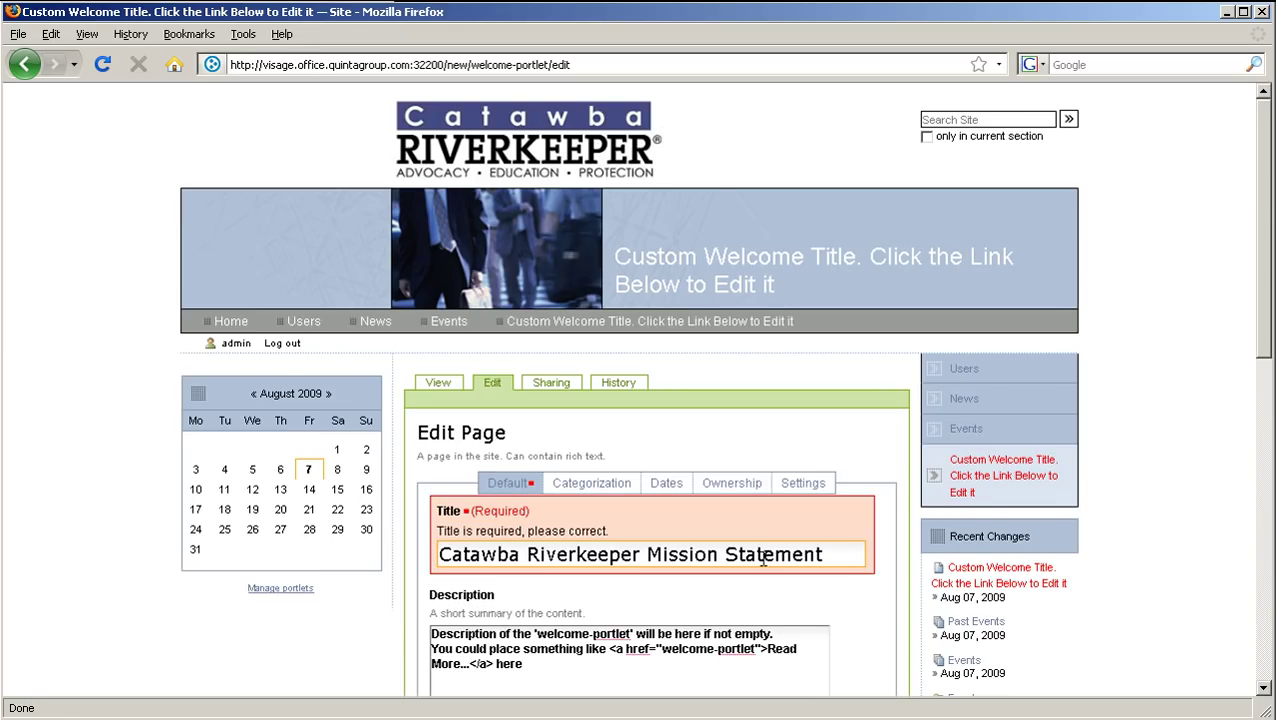
Replace the description with bold italic HTML reading "1.5 million people depend on the river..." and a right-aligned "...the Catawba River depends on you."
left_click(768, 663)
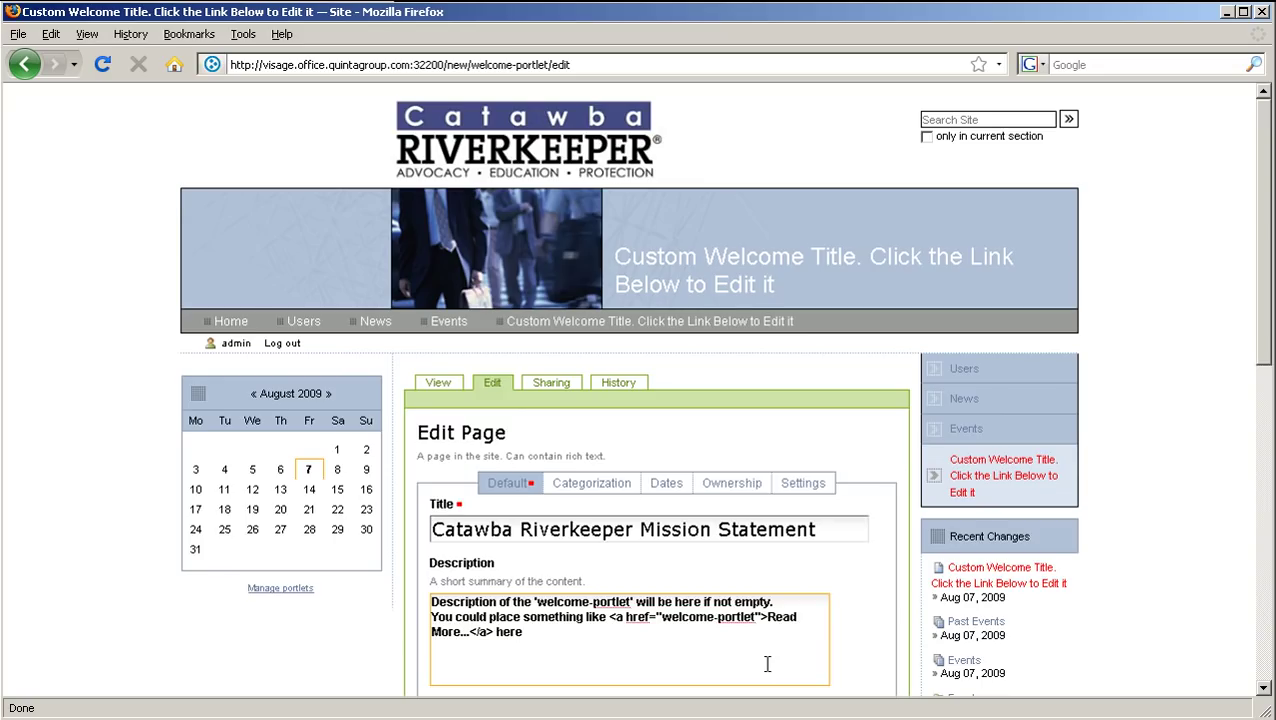
key("ctrl+a")
key("BackSpace")
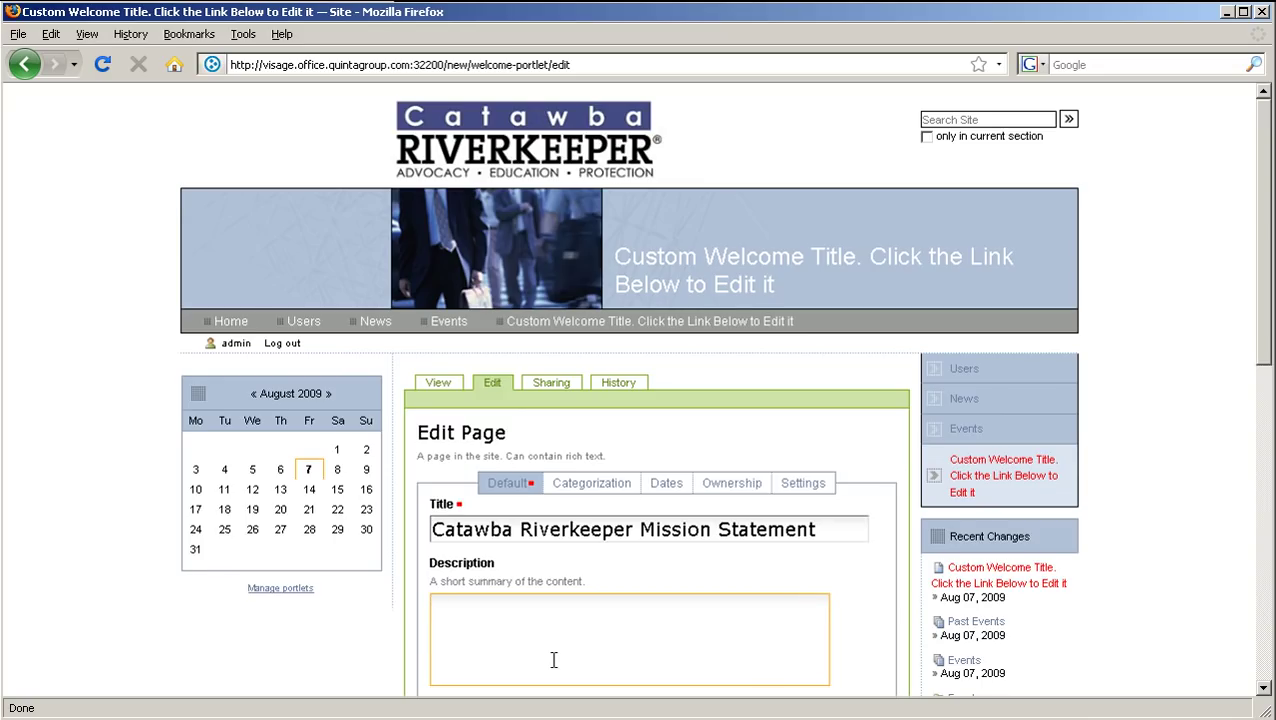
type("<strong><i>1.5 million people depend on the river...<br/> <div style=\"text-align: right;\"> ...the Catawba River depends on you.</i><strong></span></div>")
Replace the body text with the paragraph on how the Catawba Riverkeeper Foundation (CRF) advocates for protection and enhancement of the Catawba River
scroll(638, 615, "down", 3)
scroll(647, 643, "down", 2)
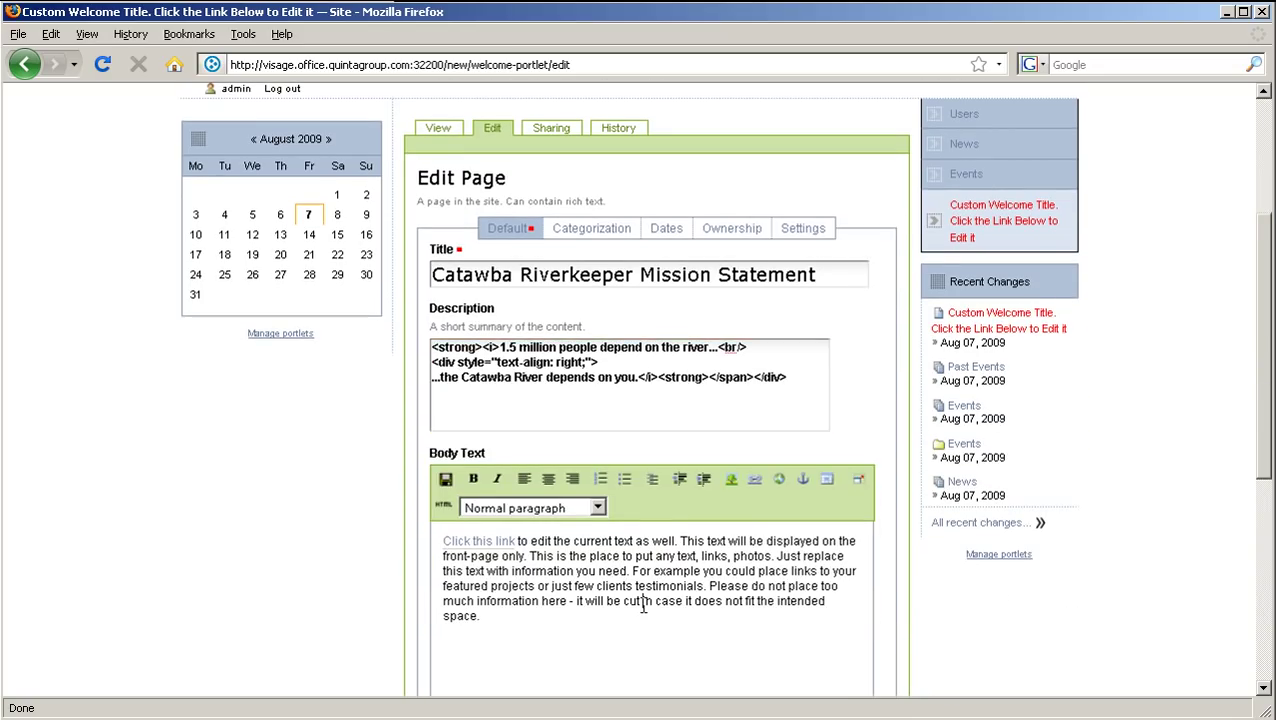
left_click(643, 608)
key("ctrl+a")
key("BackSpace")
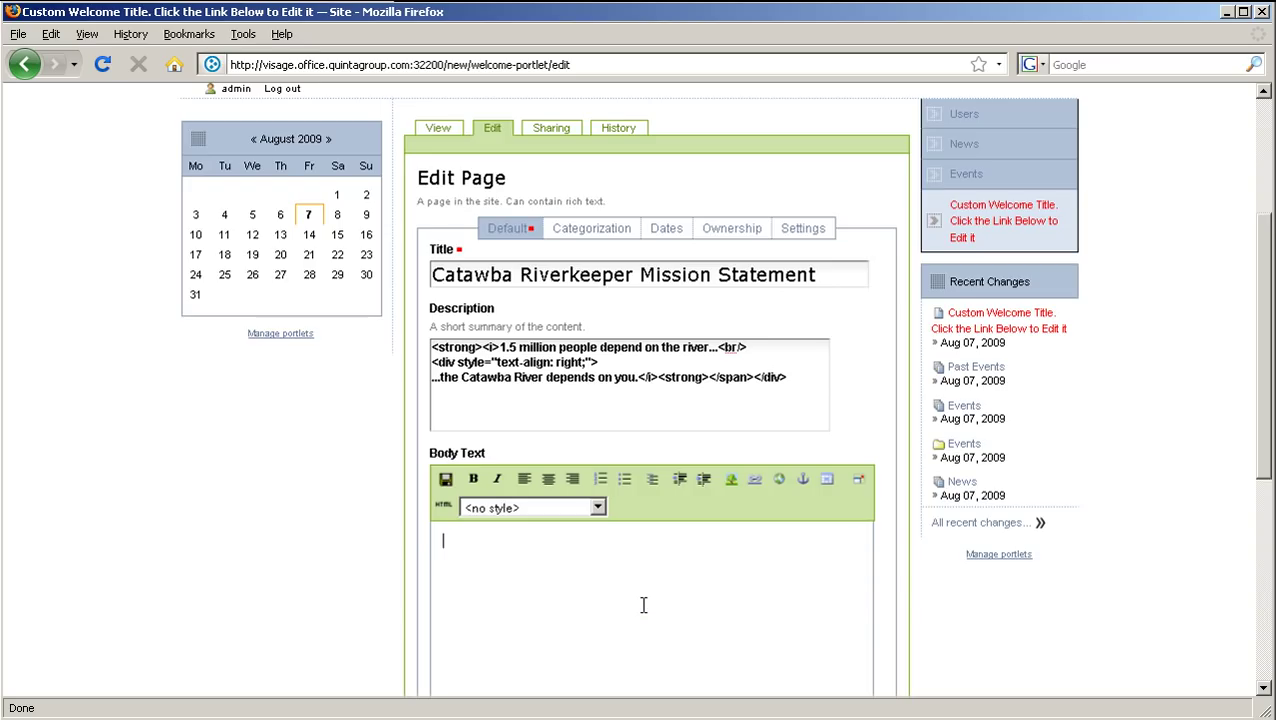
type("The Catawba Riverkeeper Foundation (CRF) advocates for and secures protection and enhancement of the Catawba River, its lakes, tributaries and watershed so that it will always sustain the human and wildlife populations that depend on it for life.")
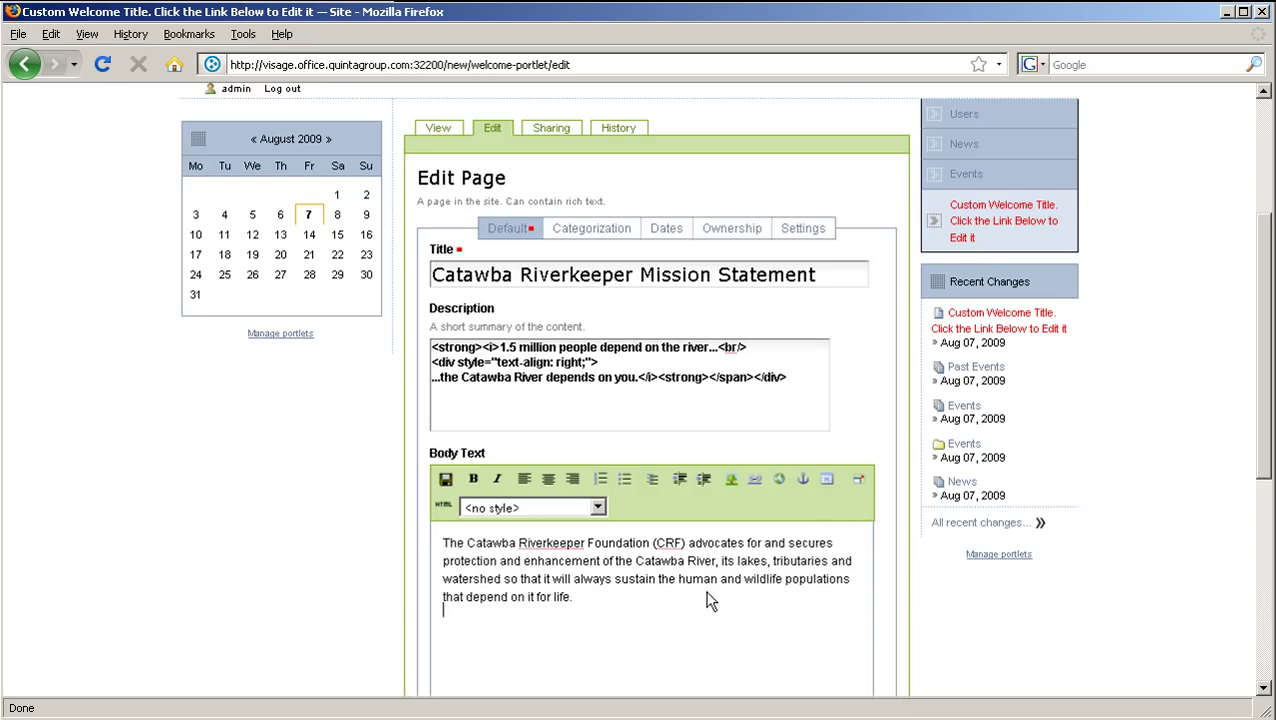
Save the edited welcome page and view the site's home page
scroll(710, 592, "down", 8)
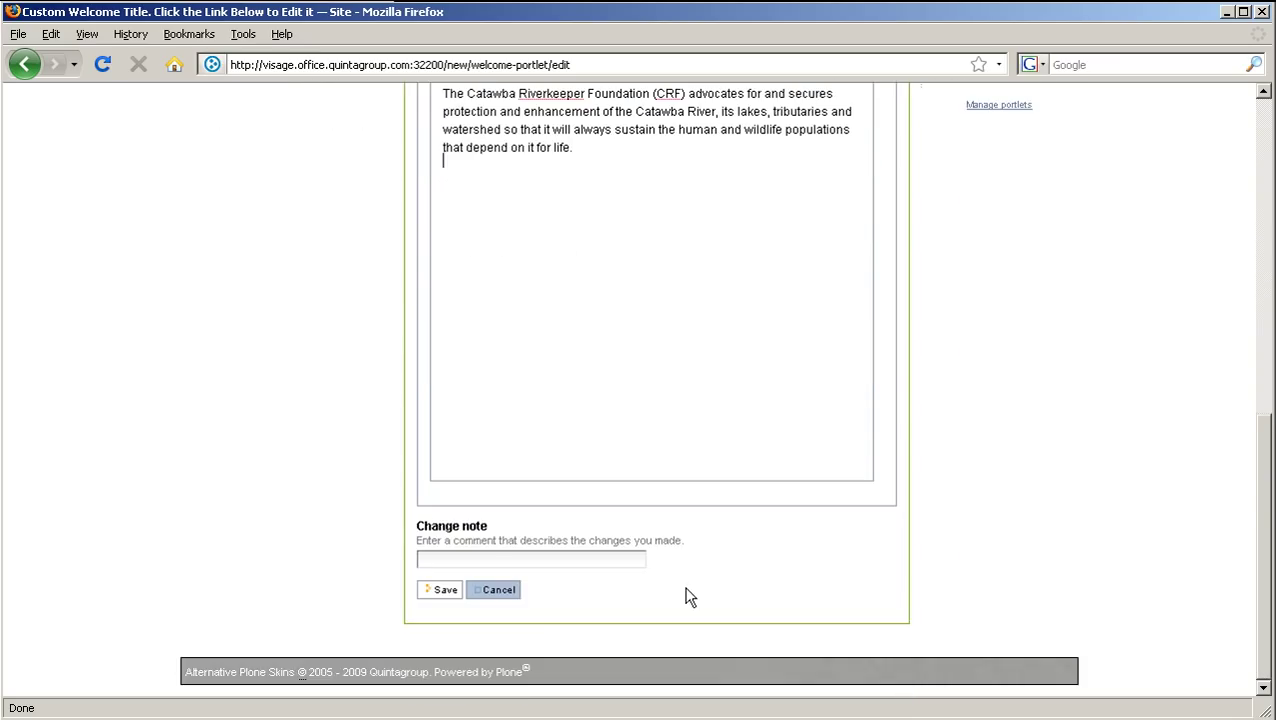
left_click(448, 592)
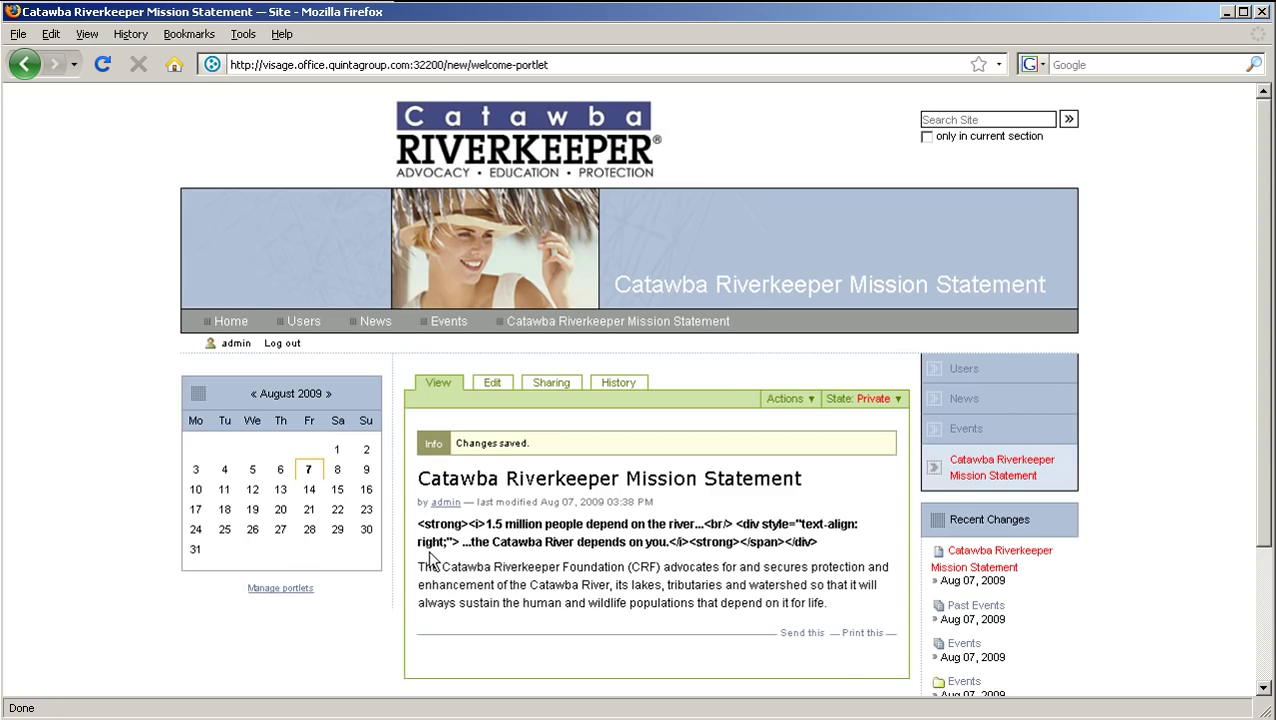
left_click(231, 321)
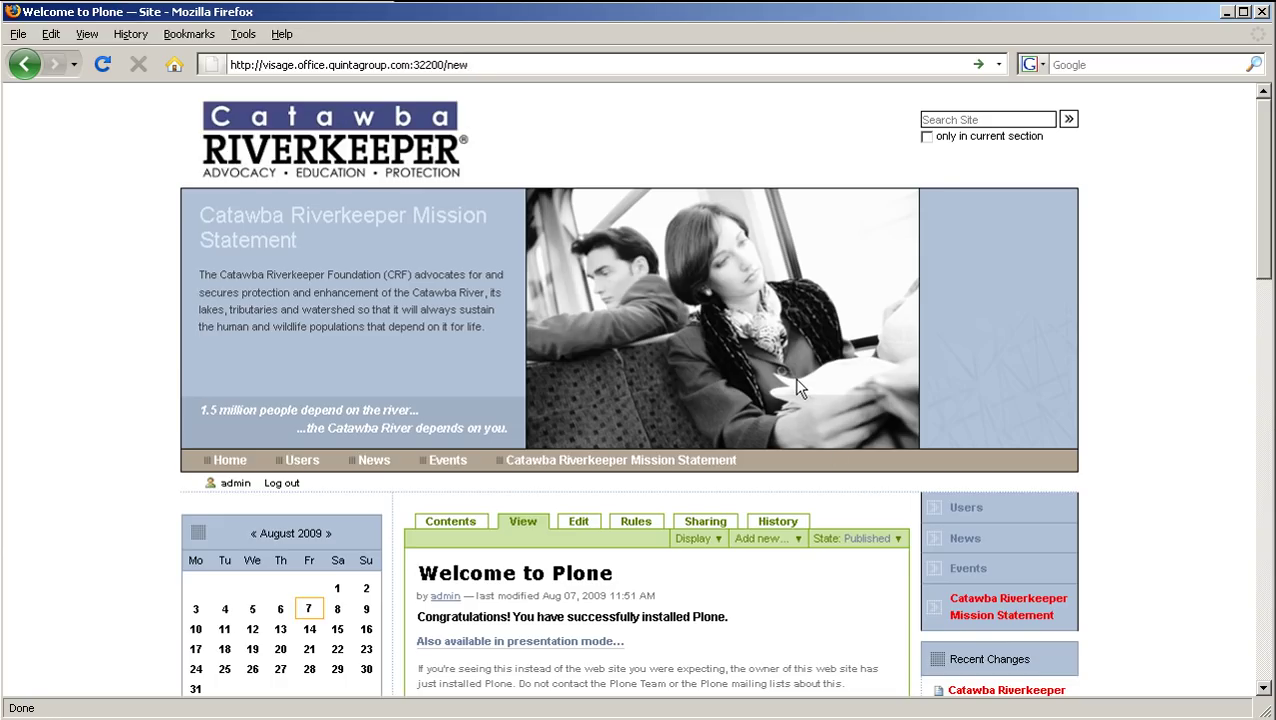
key("Return")
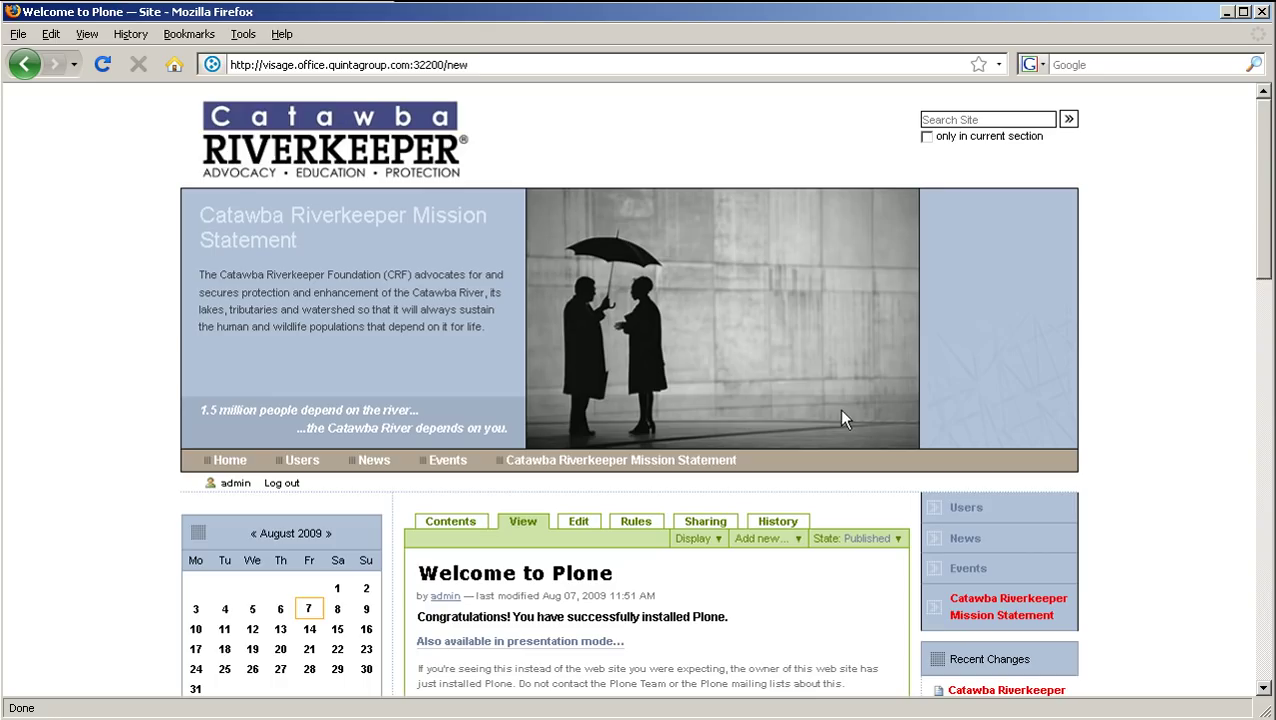
Open the site's manage_main page in the Zope Management Interface and go to portal_skins
left_click(481, 63)
left_click(486, 64)
type("/manage")
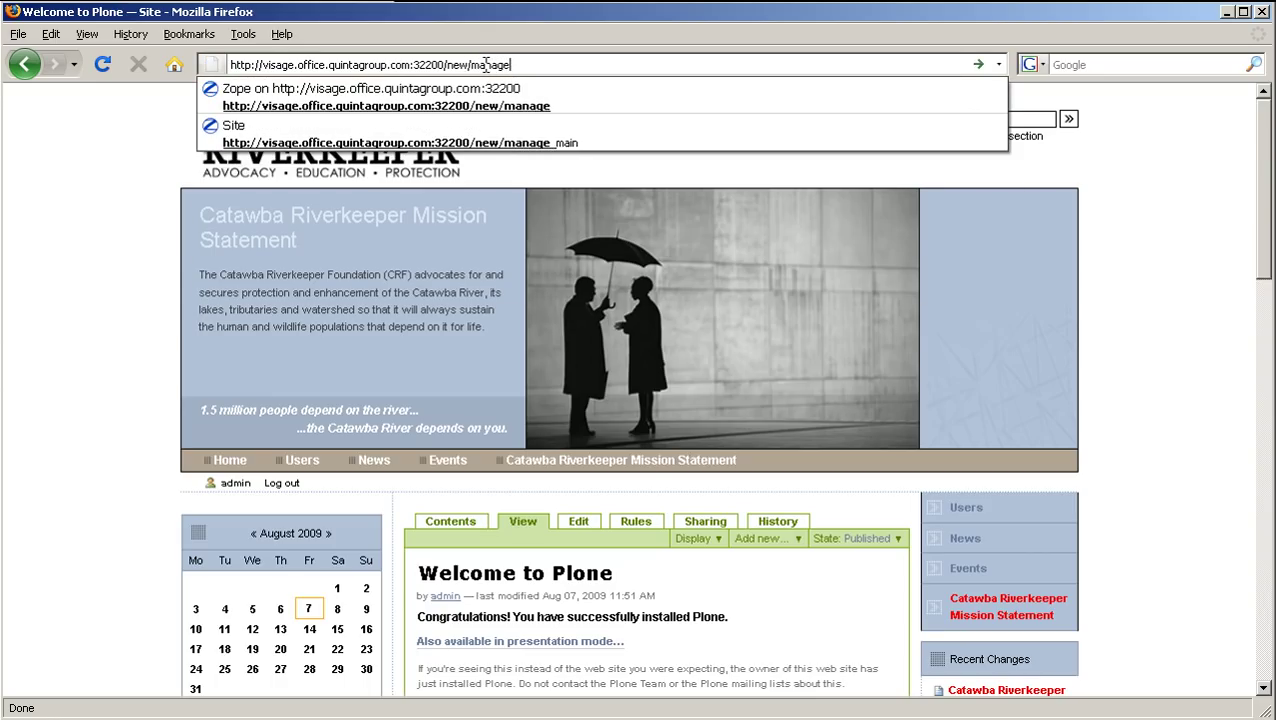
key("Down")
key("Down")
key("Return")
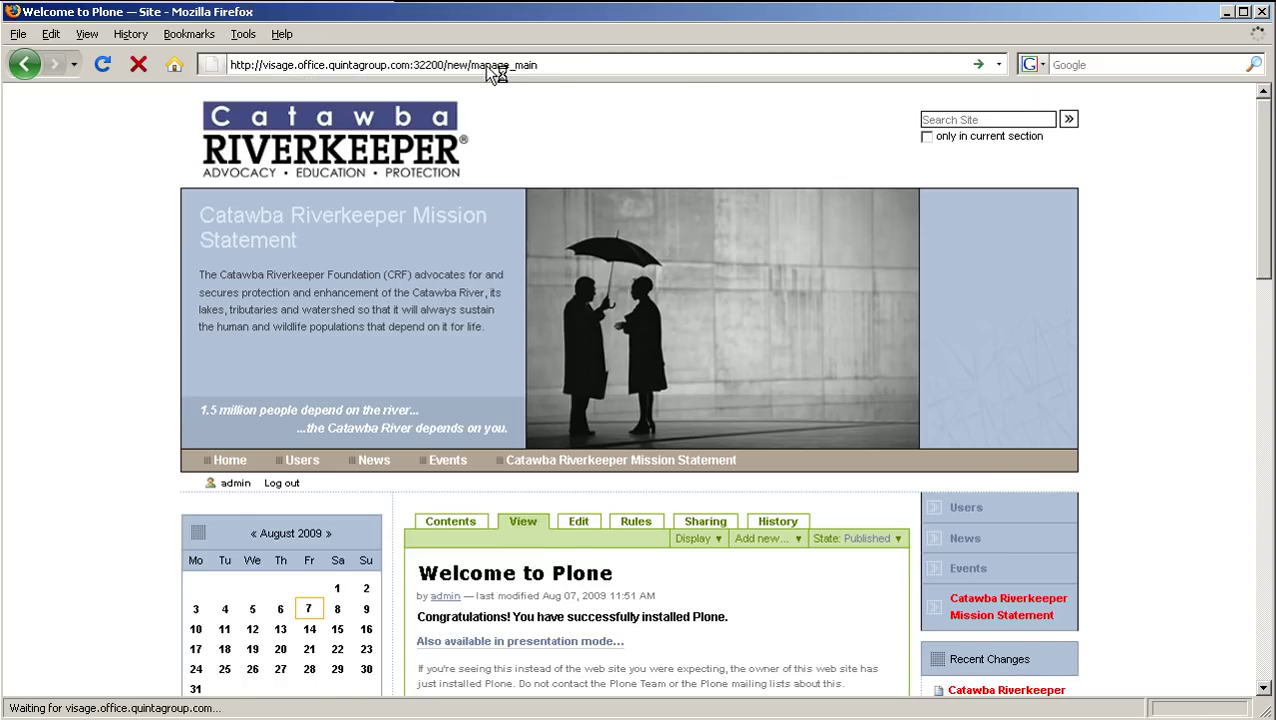
scroll(450, 300, "down", 14)
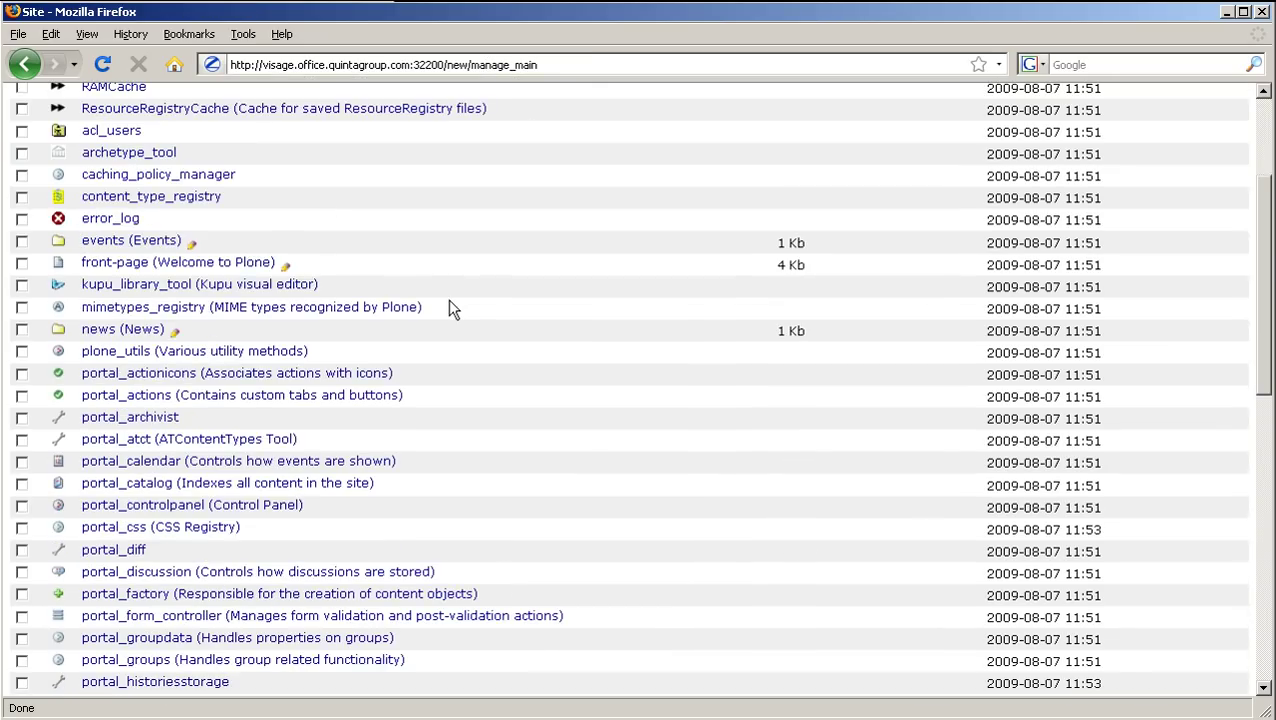
scroll(312, 567, "down", 3)
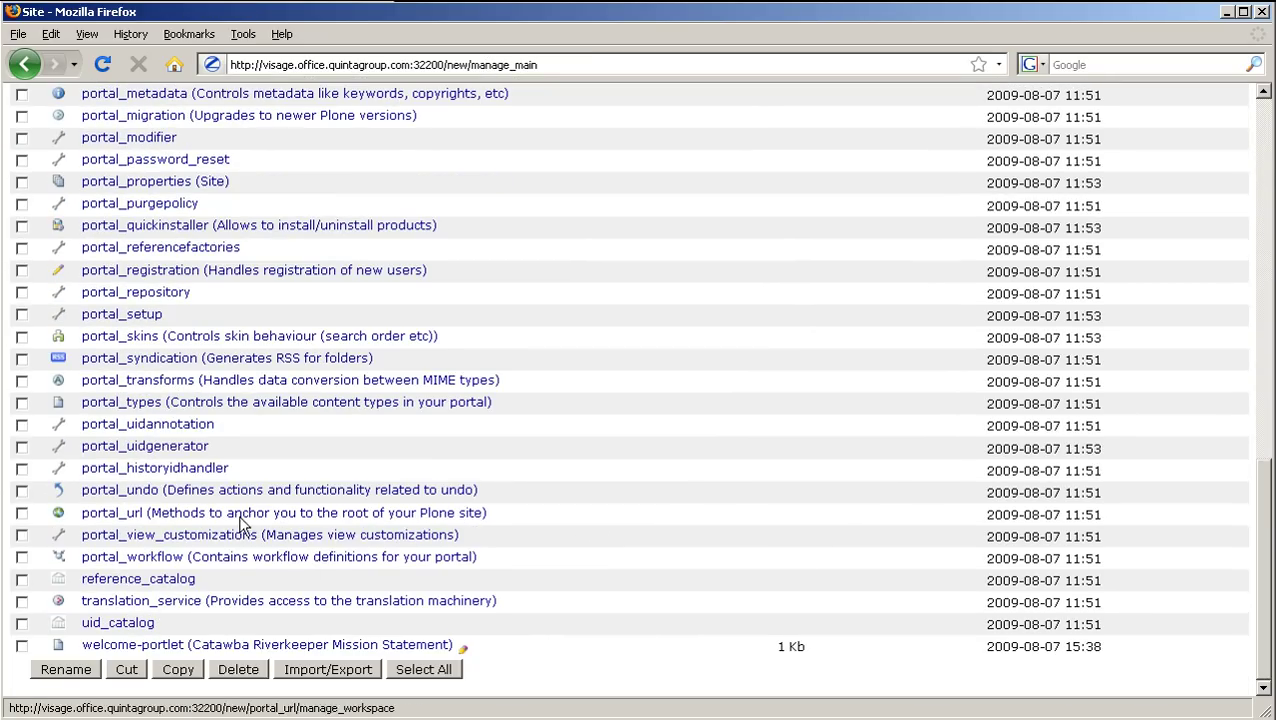
left_click(159, 345)
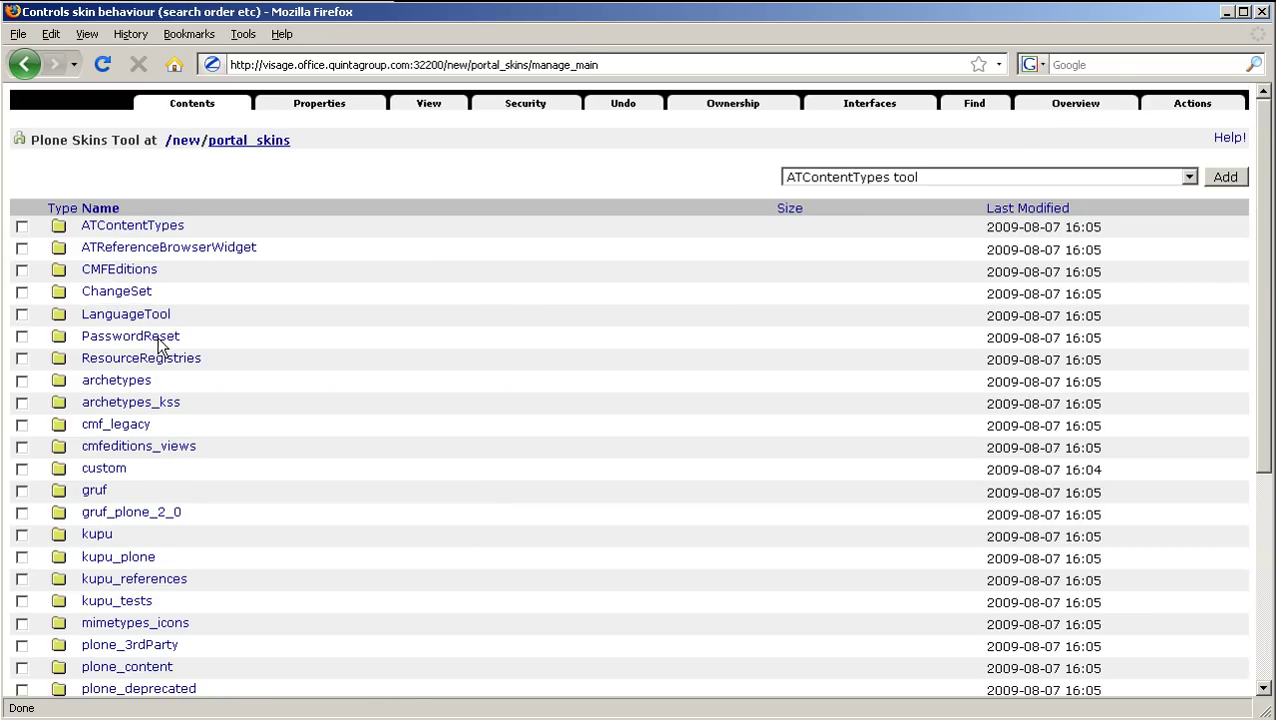
Open the splashimg folder inside the qploneskinflow skin layer
scroll(170, 400, "down", 5)
left_click(148, 648)
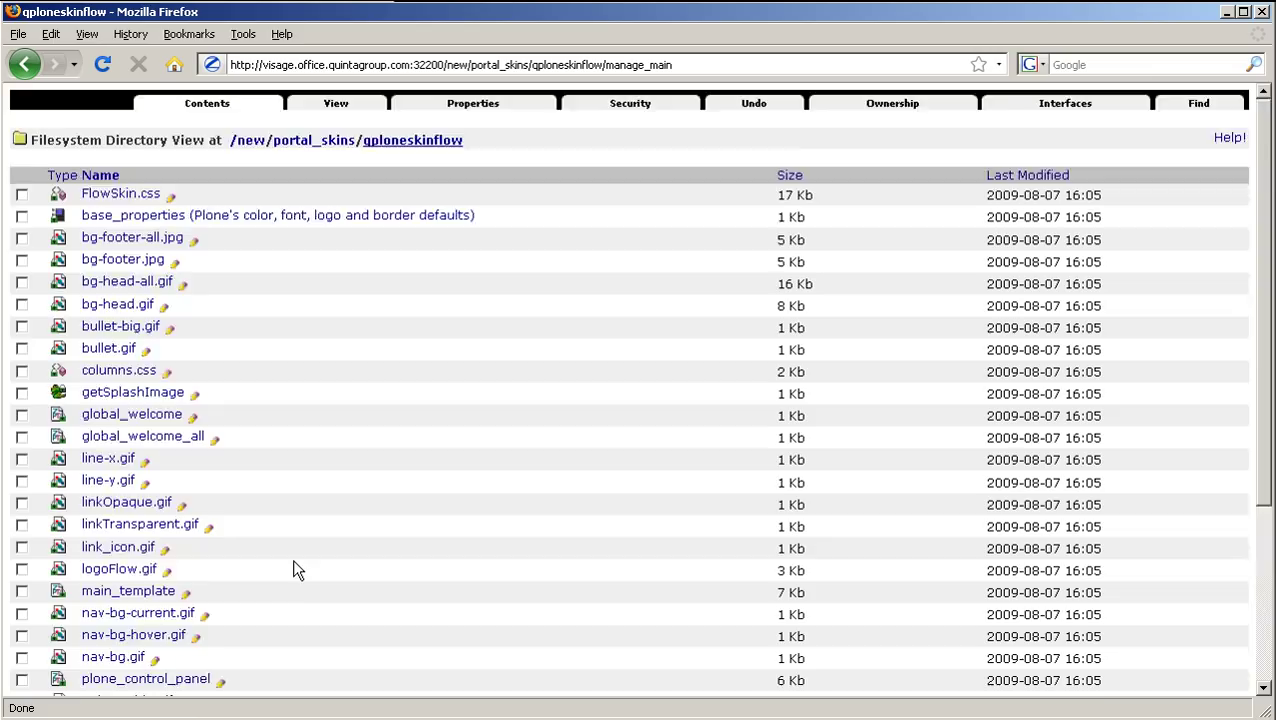
scroll(292, 558, "down", 5)
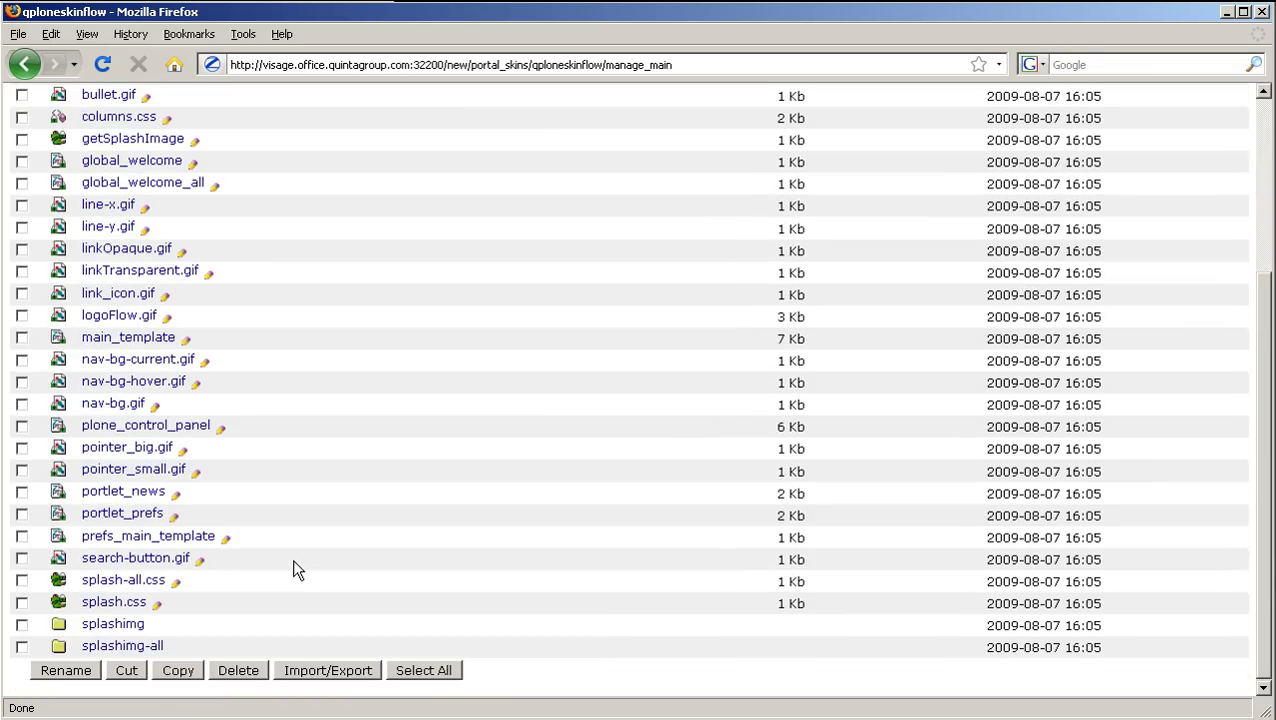
left_click(124, 624)
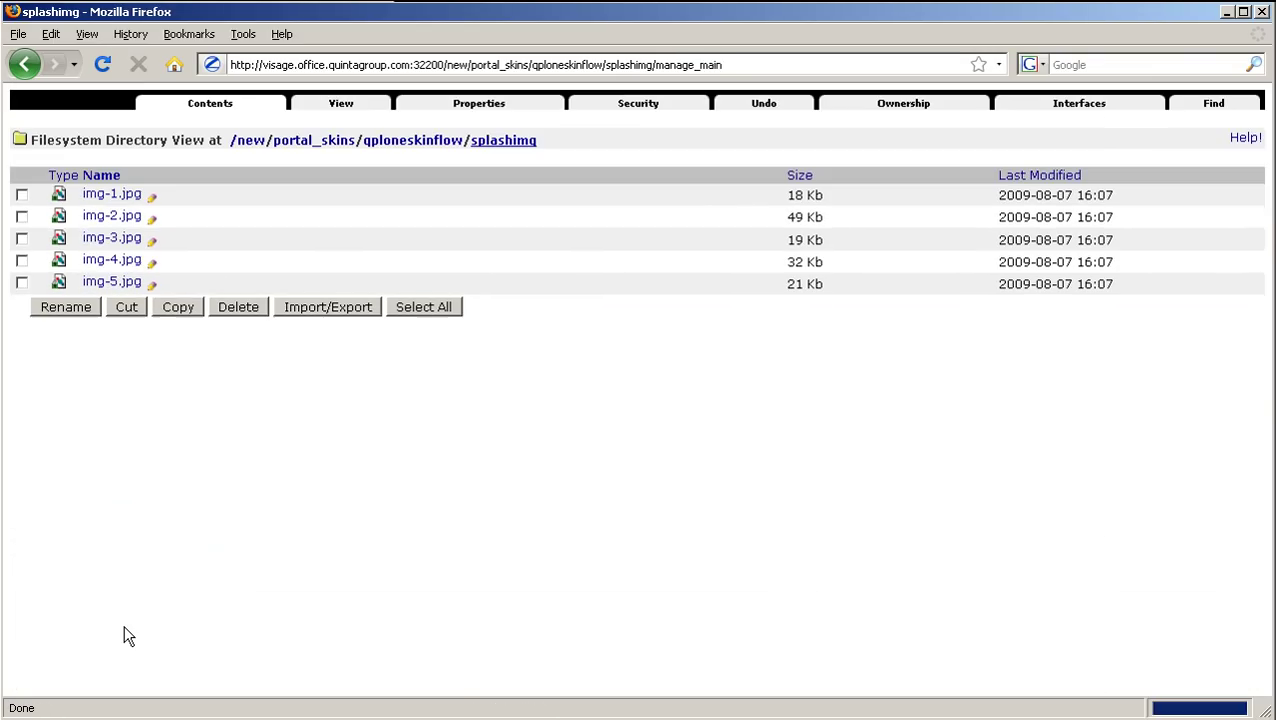
Examine the name, format and dimensions of the splash images img-1.jpg and img-3.jpg
left_click(117, 195)
left_click(14, 67)
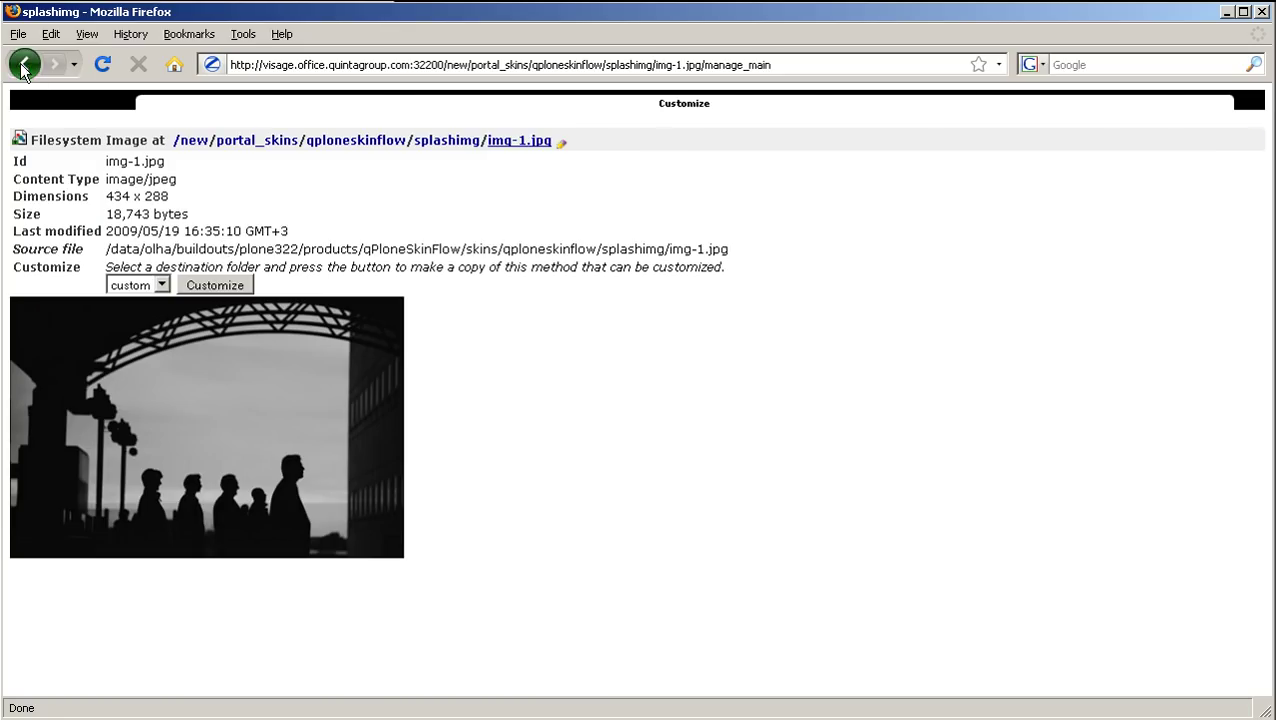
left_click(97, 237)
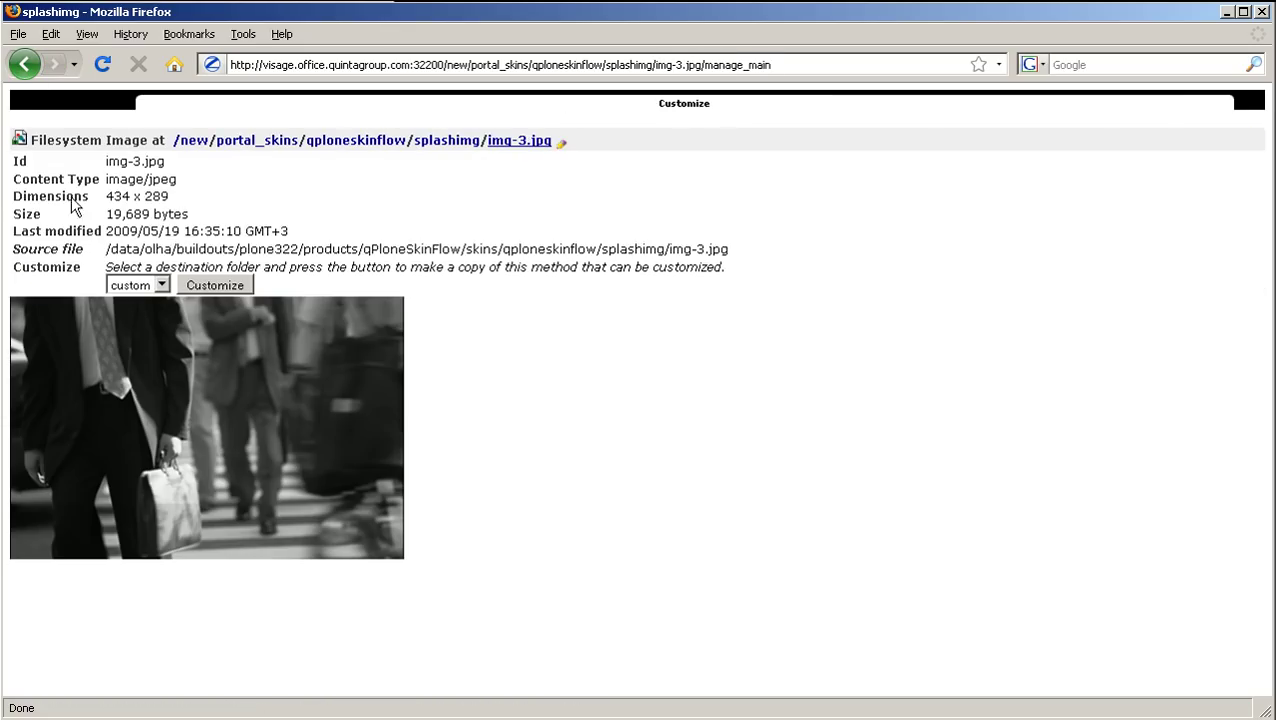
Leave the splash images and open the custom folder of portal_skins
left_click(24, 64)
left_click(302, 146)
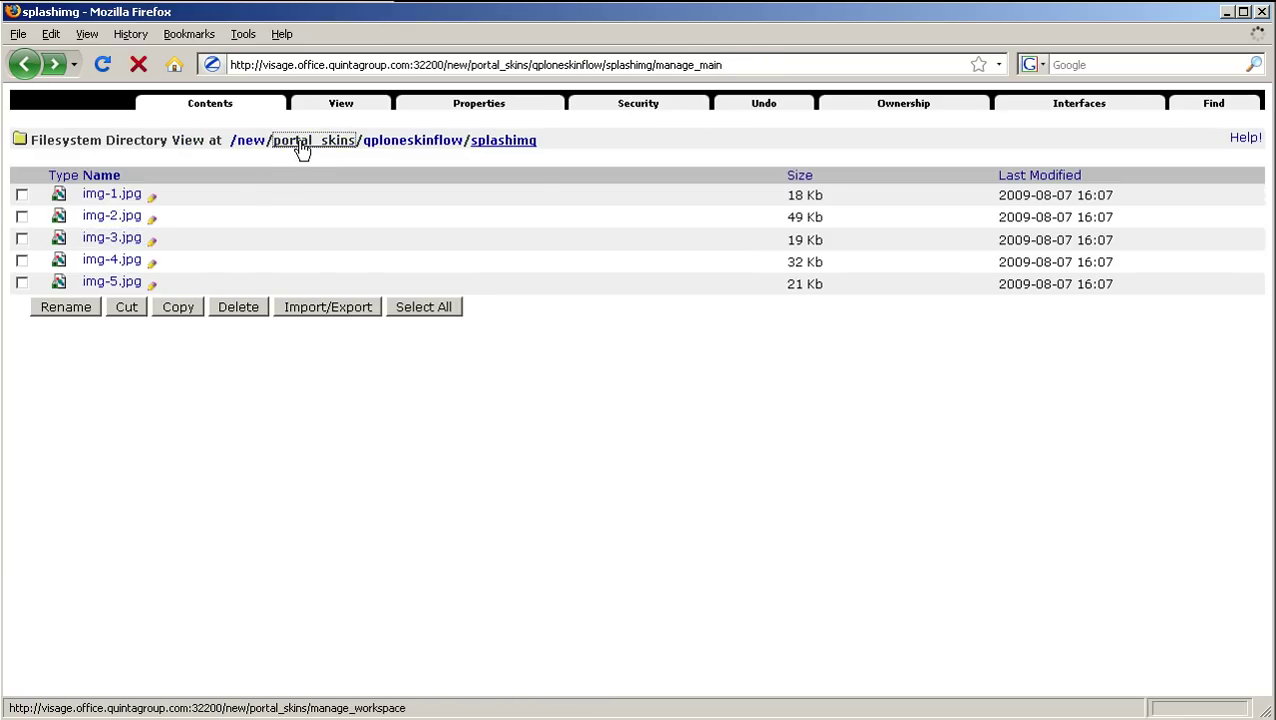
left_click(108, 469)
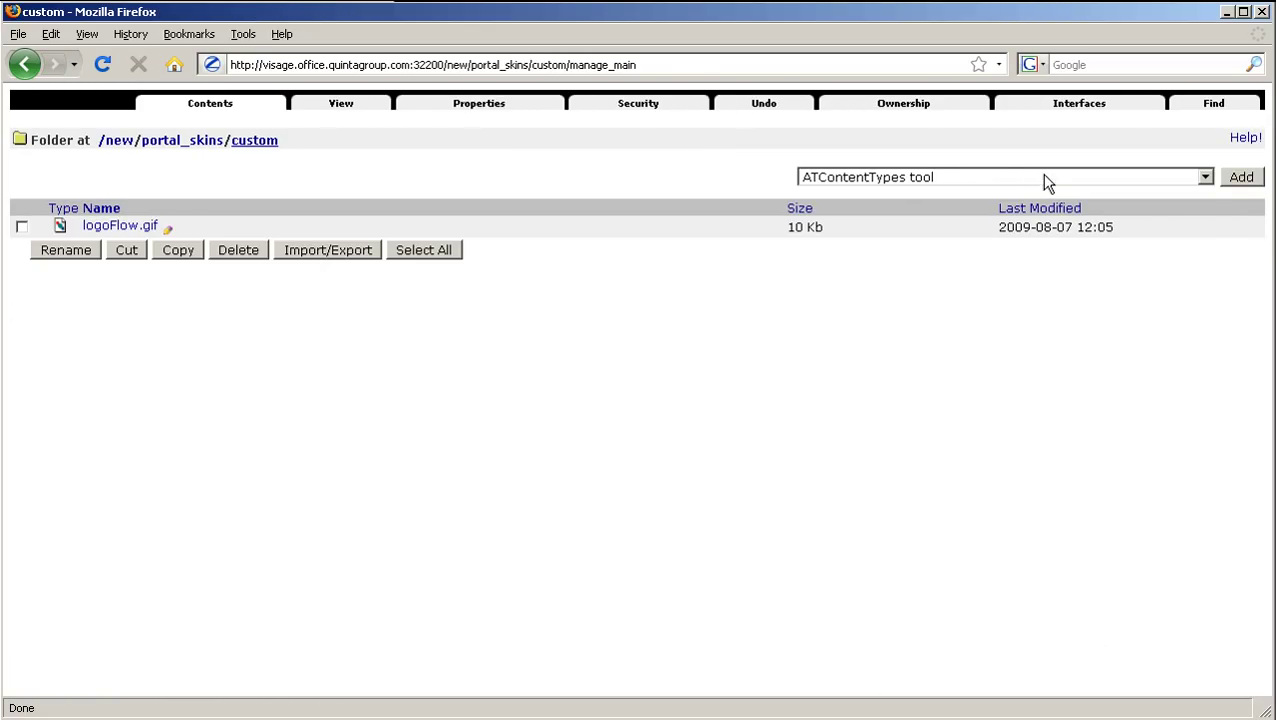
Add a folder with the Id splashimg inside the custom folder of portal_skins
left_click(1041, 176)
type("fo")
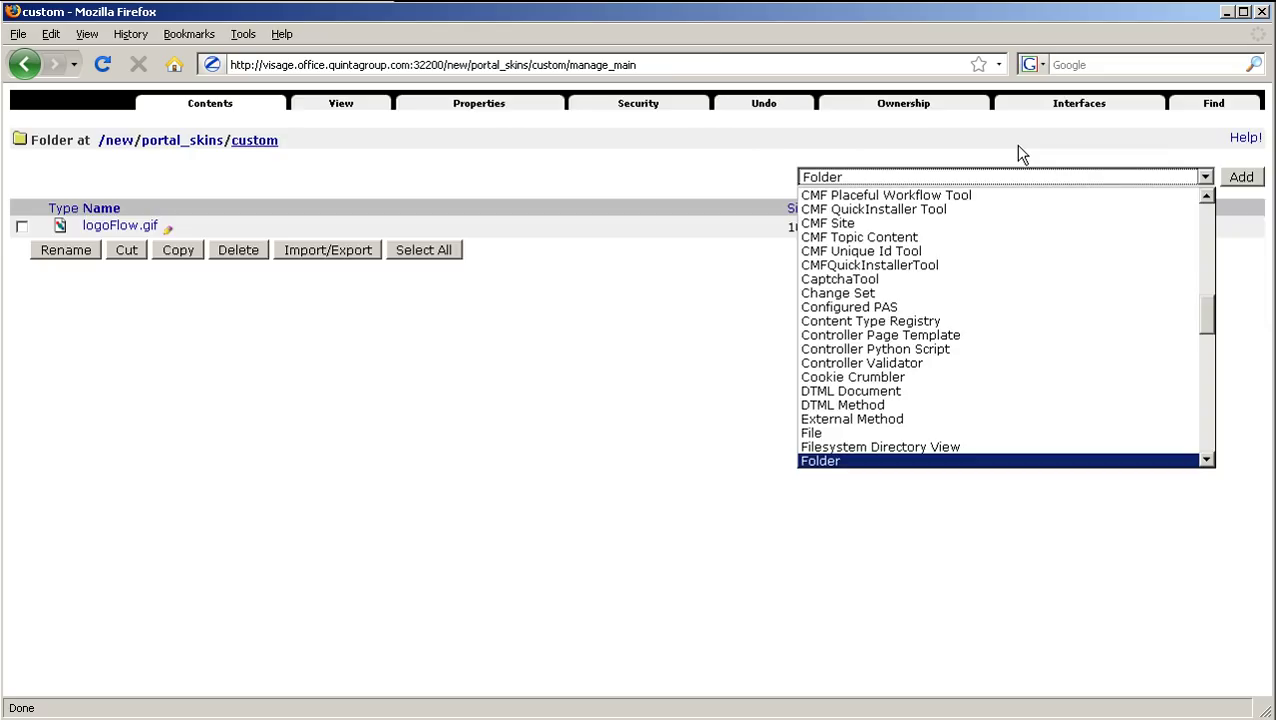
key("Return")
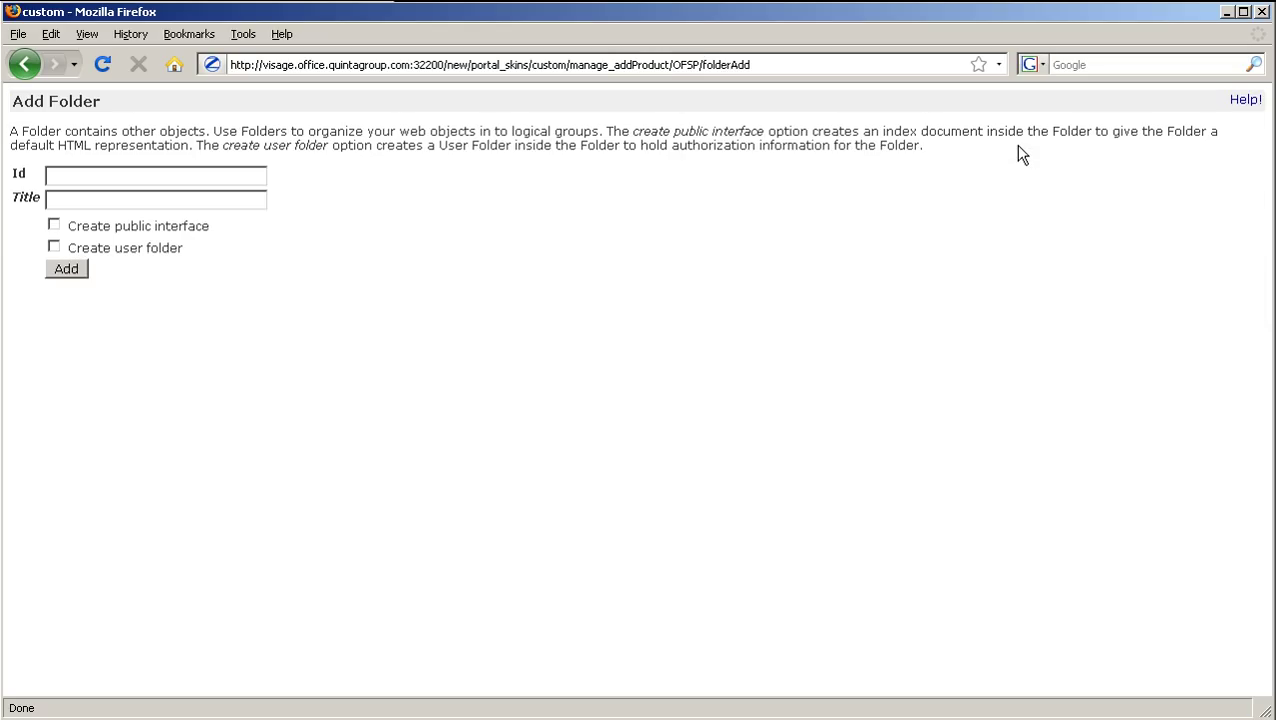
left_click(116, 178)
type("spl")
key("Down")
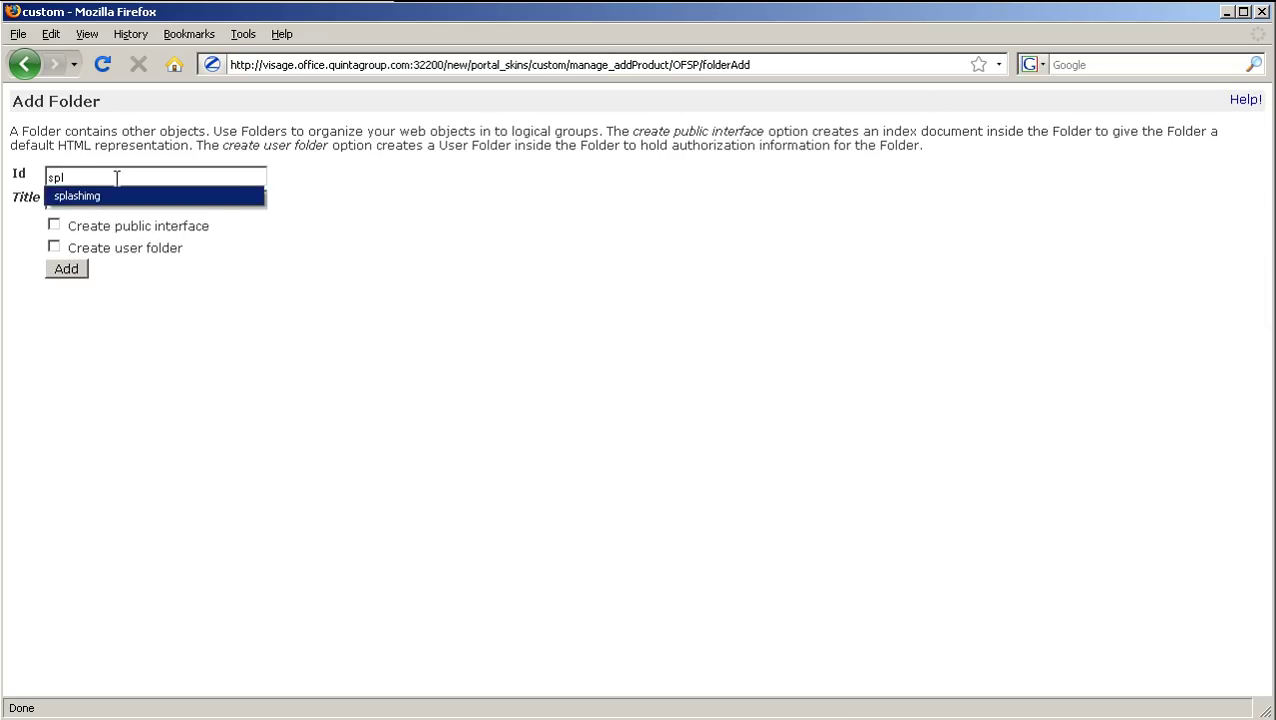
key("Return")
left_click(62, 270)
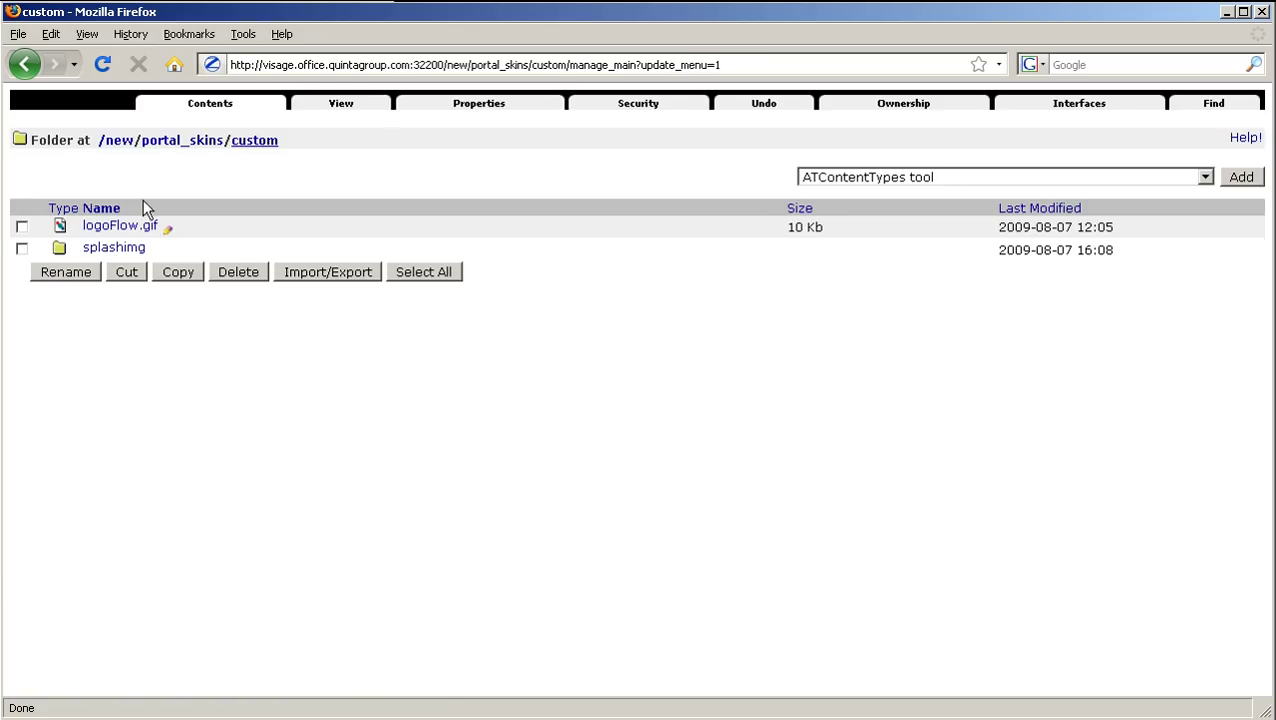
Customize img-1.jpg from the qploneskinflow splashimg folder into custom/splashimg
left_click(181, 142)
scroll(225, 242, "down", 10)
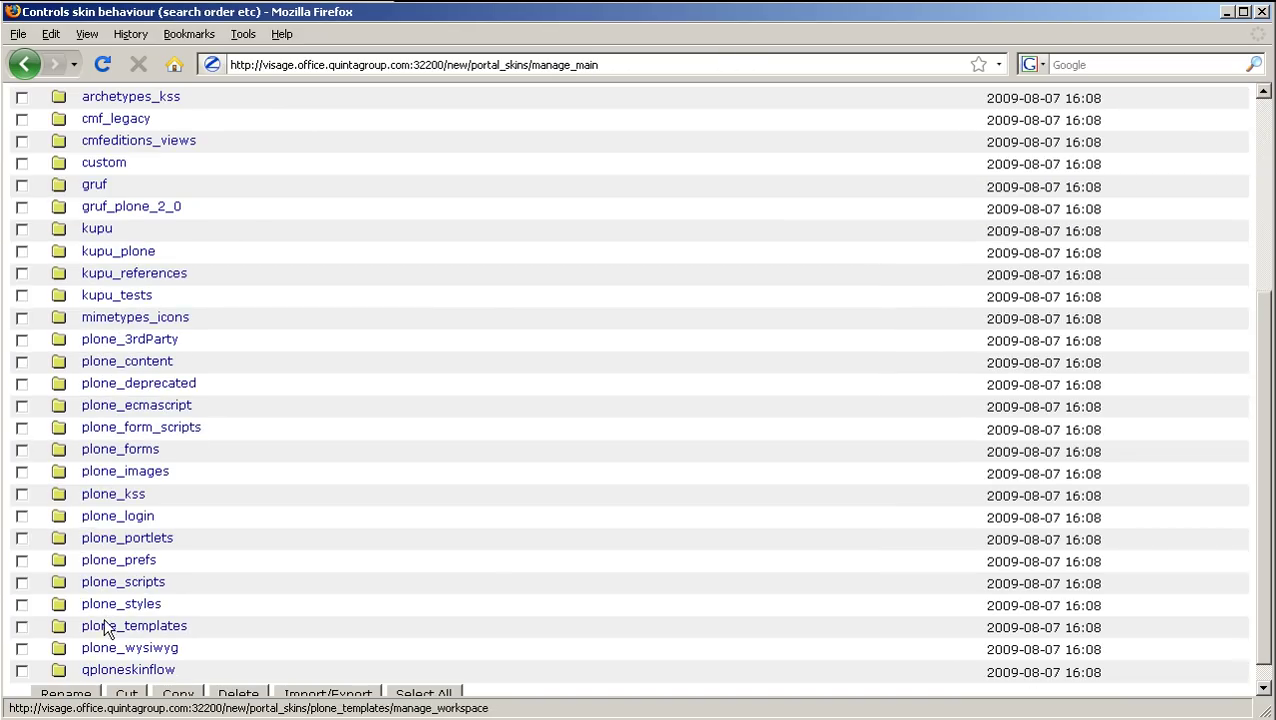
left_click(128, 670)
scroll(140, 665, "down", 3)
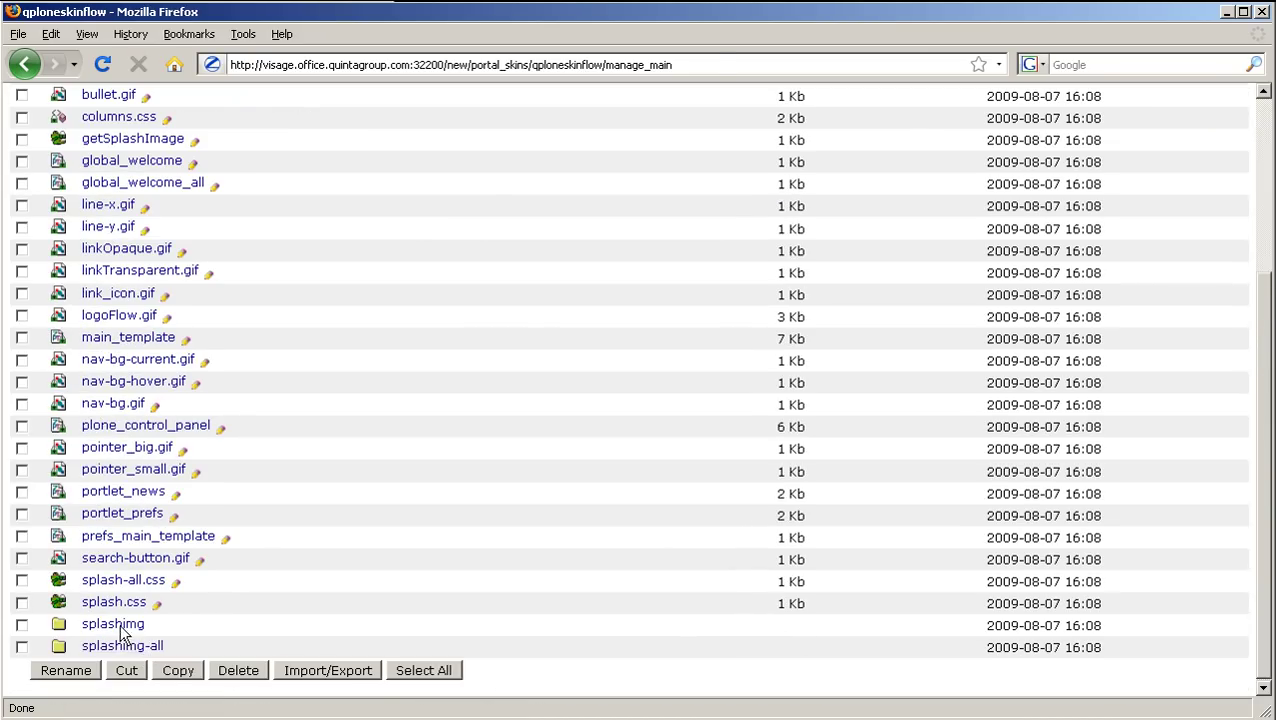
left_click(120, 624)
left_click(126, 200)
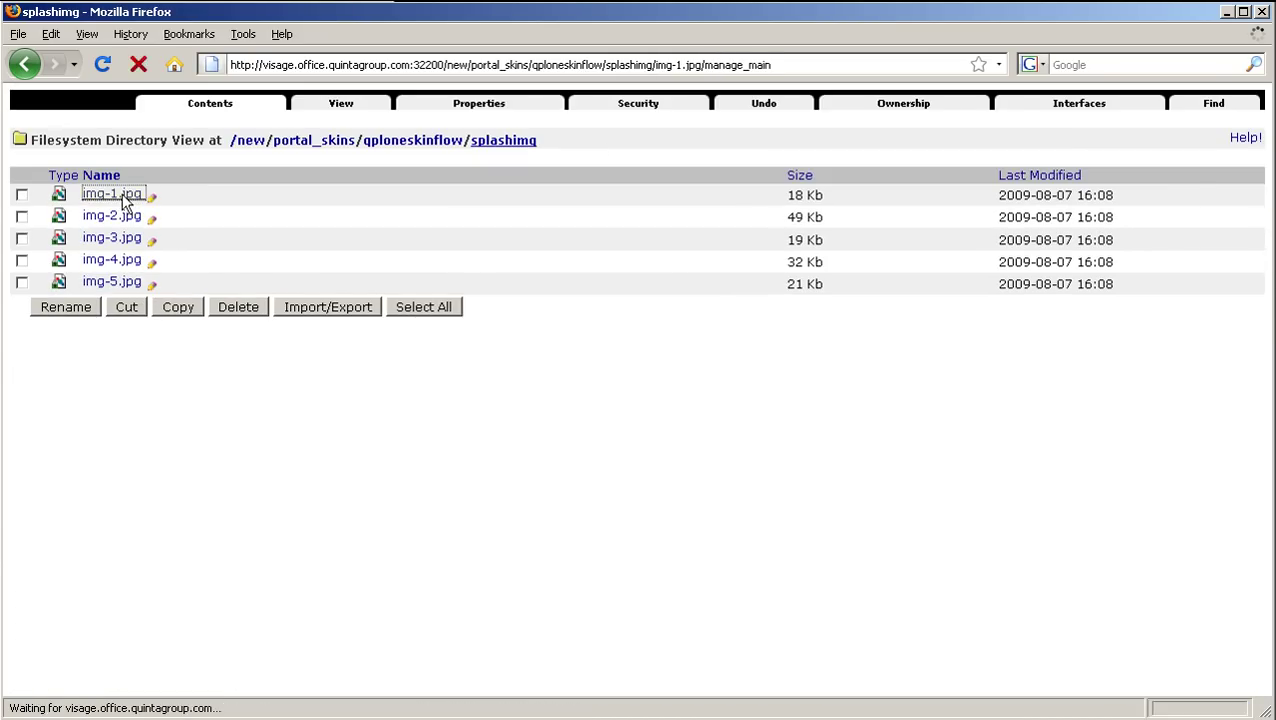
left_click(221, 285)
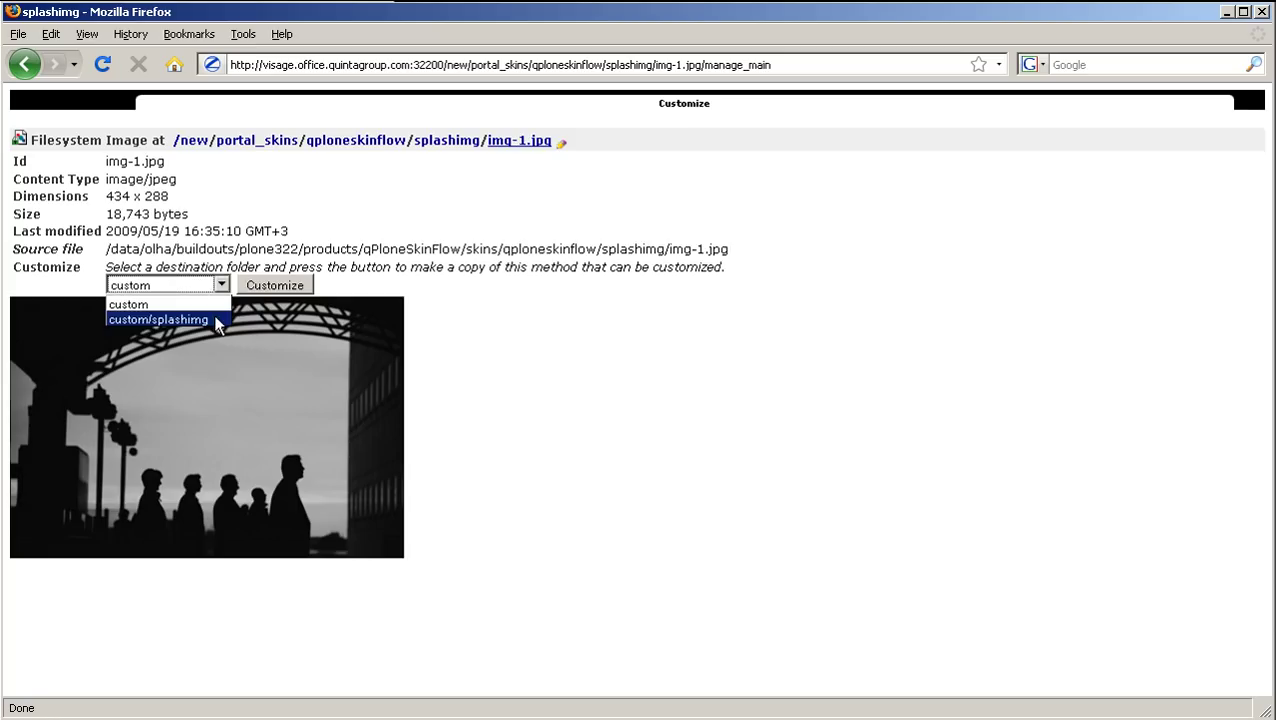
left_click(214, 320)
left_click(262, 288)
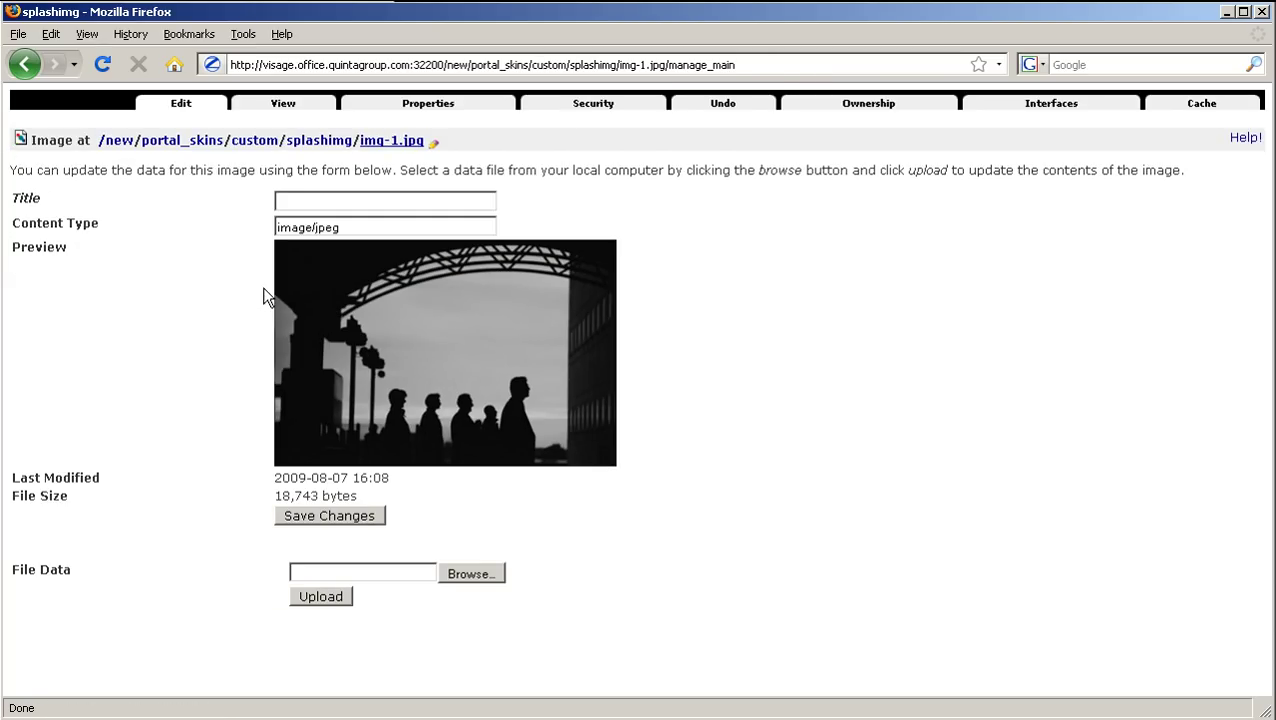
Replace the customized img-1.jpg by uploading the local file img-1 from the Example material's splashimg folder
left_click(466, 574)
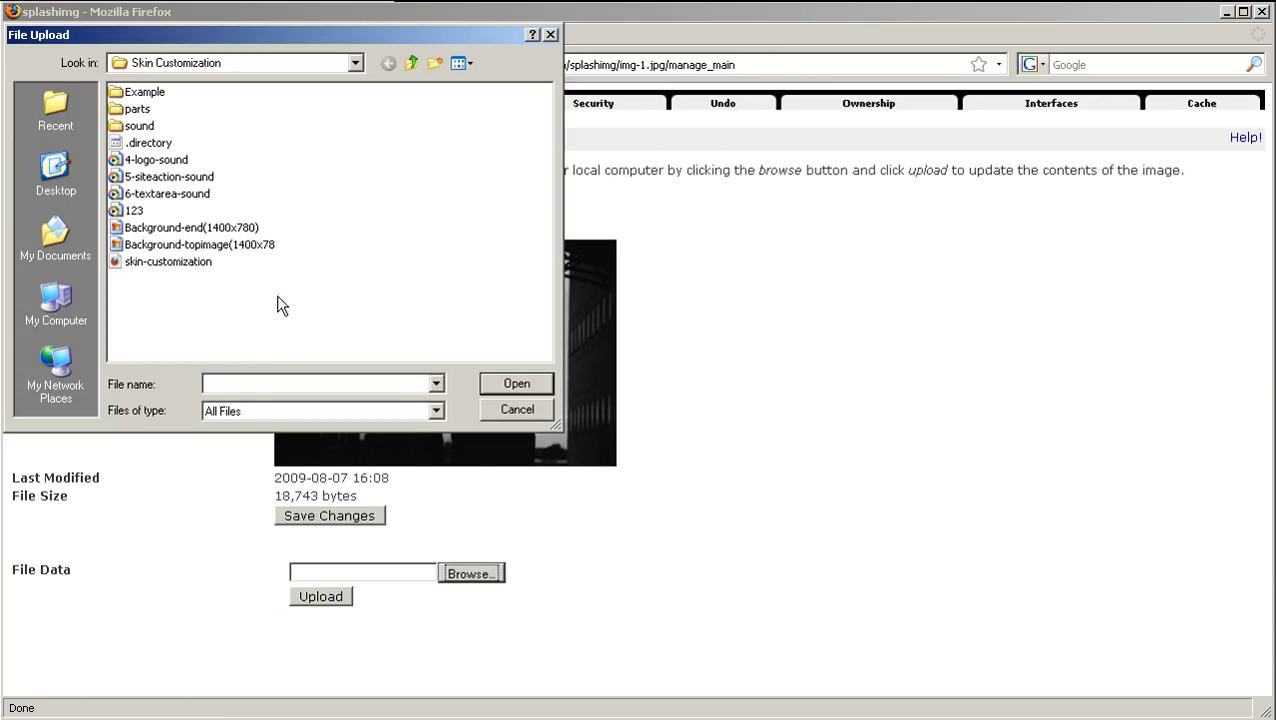
double_click(130, 94)
double_click(128, 96)
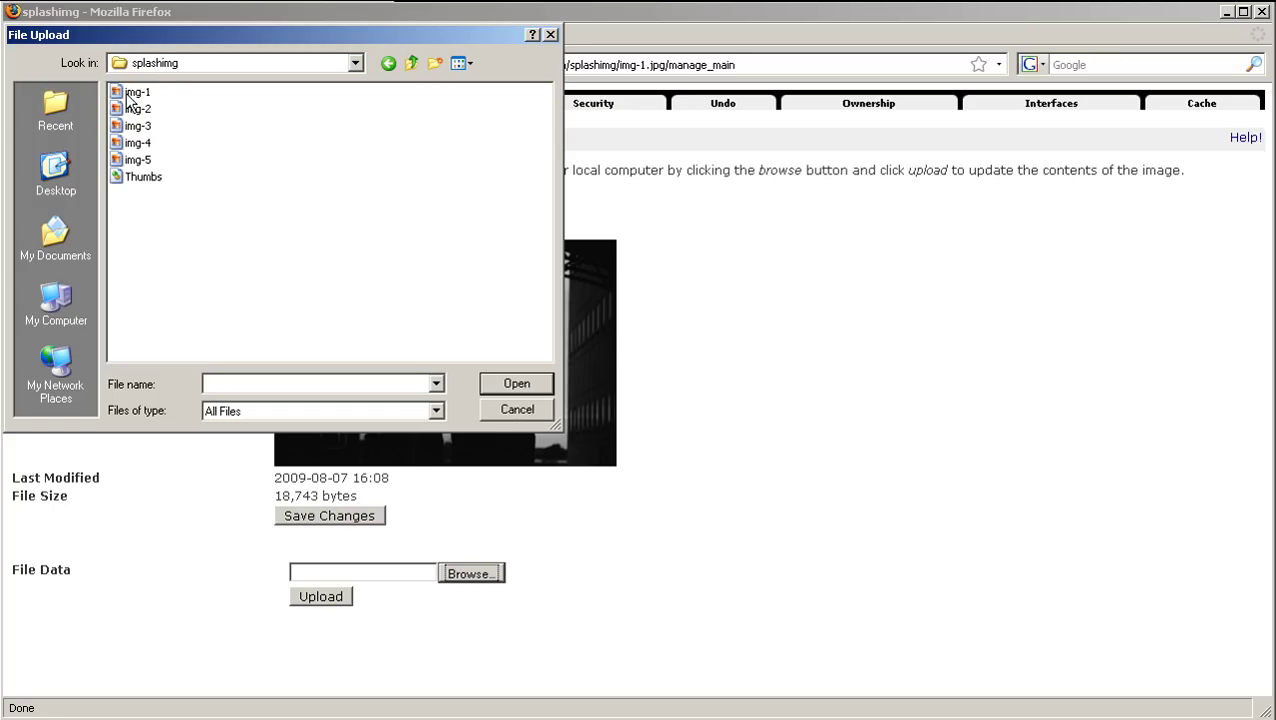
left_click(134, 92)
left_click(520, 387)
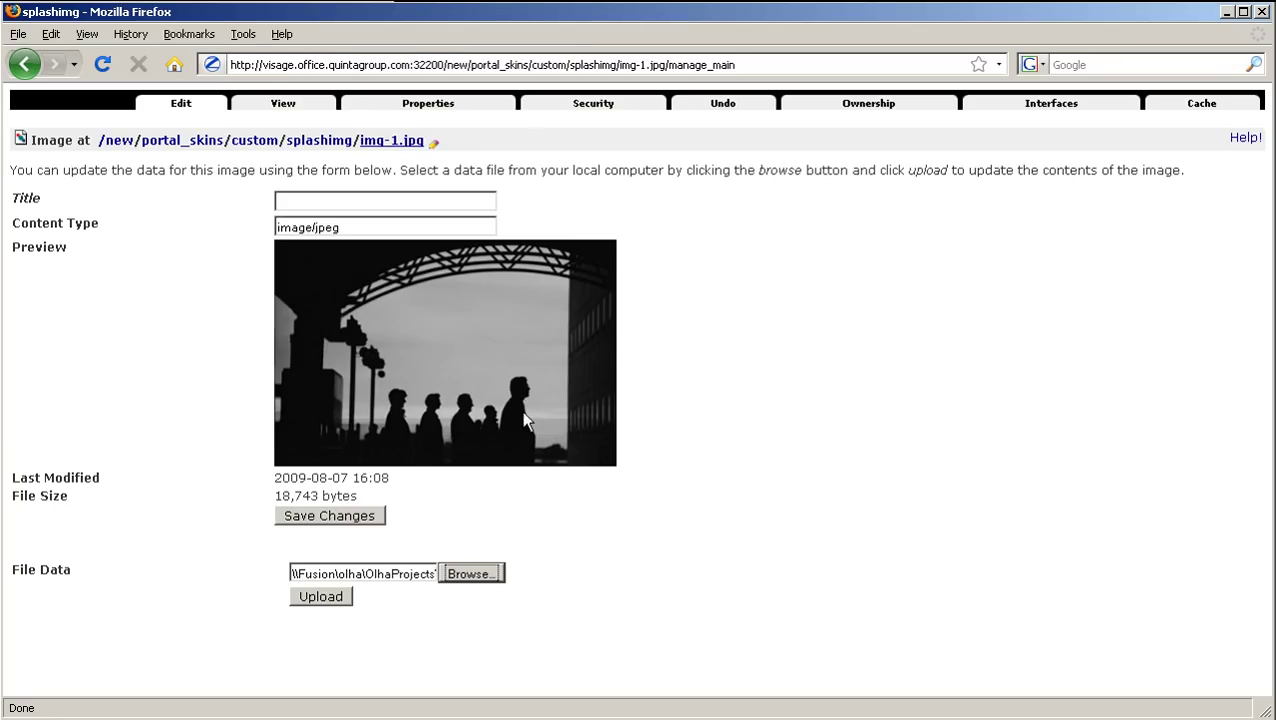
left_click(331, 598)
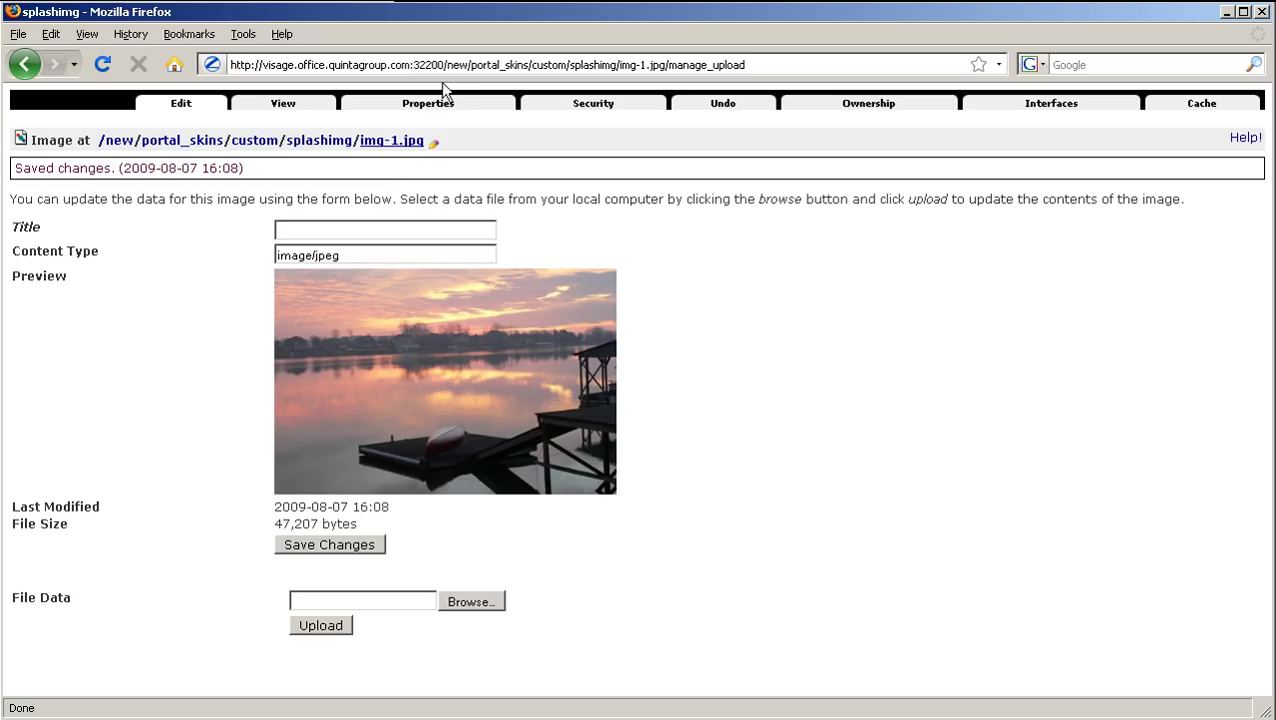
Open the site's front page at /new to check the splash image replaced by img-1
left_click(470, 65)
key("shift+End")
key("Delete")
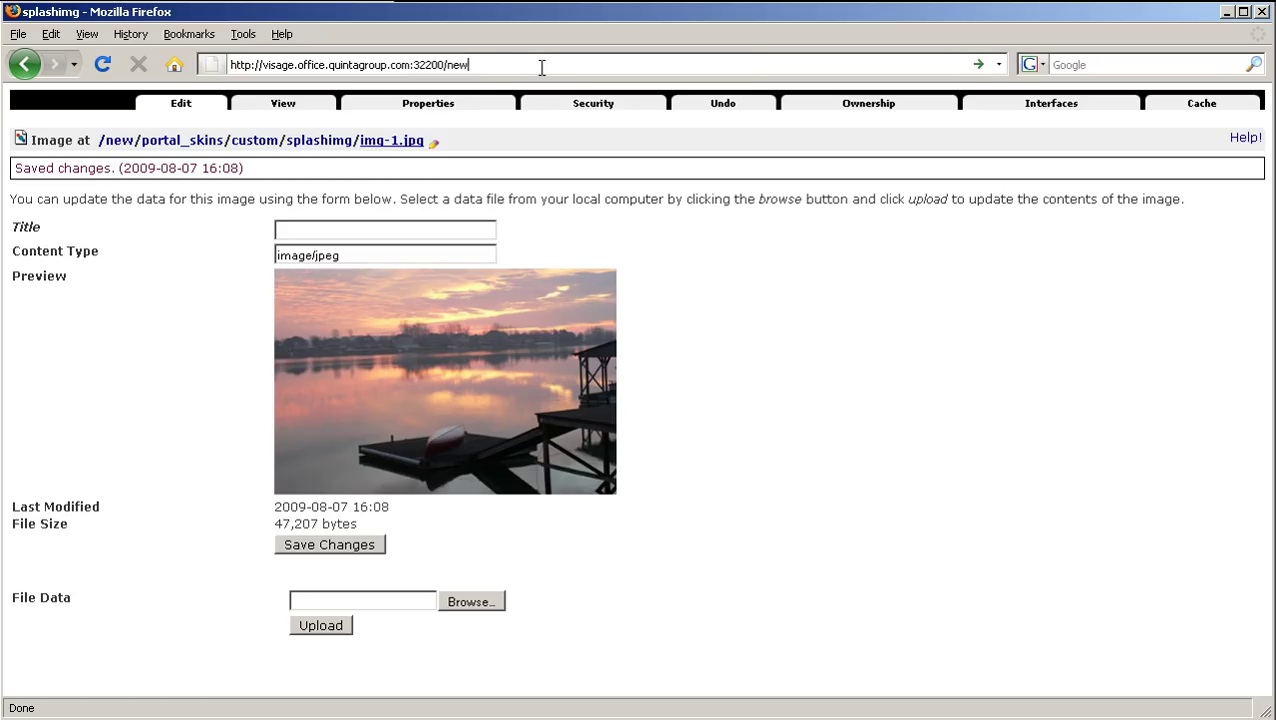
key("Return")
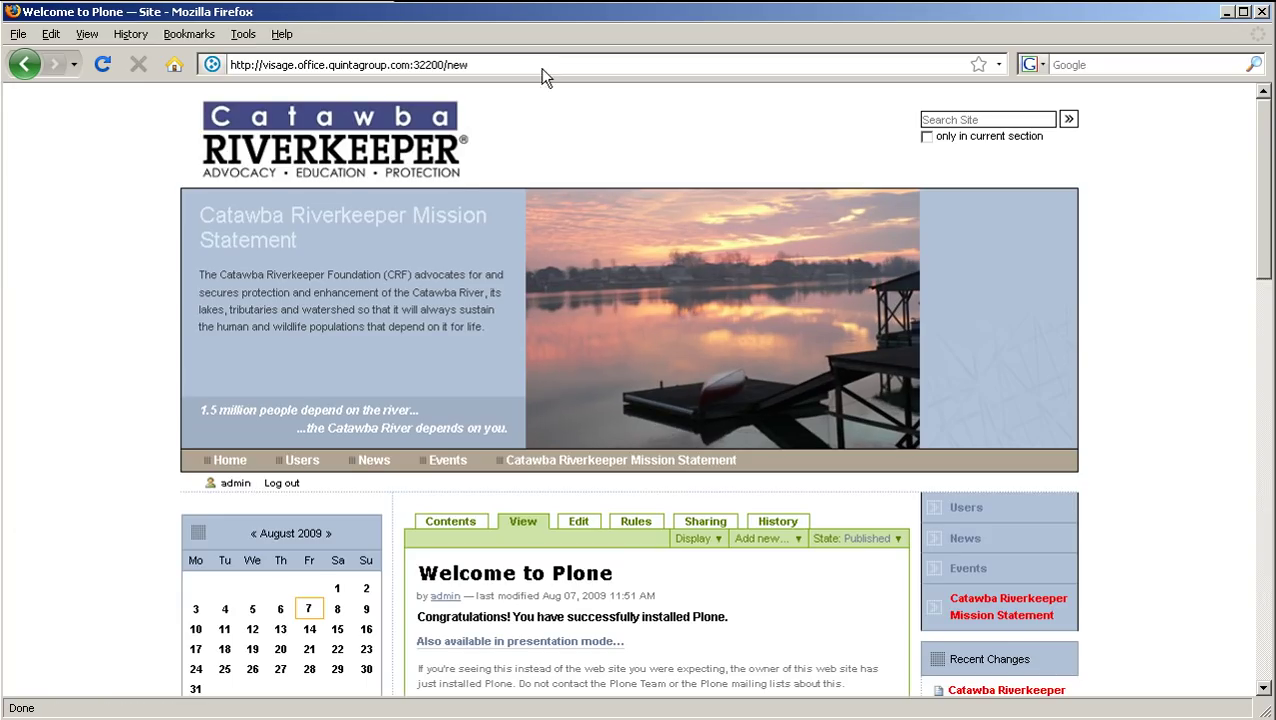
Return to portal_skins and customize img-2.jpg from the qploneskinflow splashimg folder into custom/splashimg
left_click(26, 64)
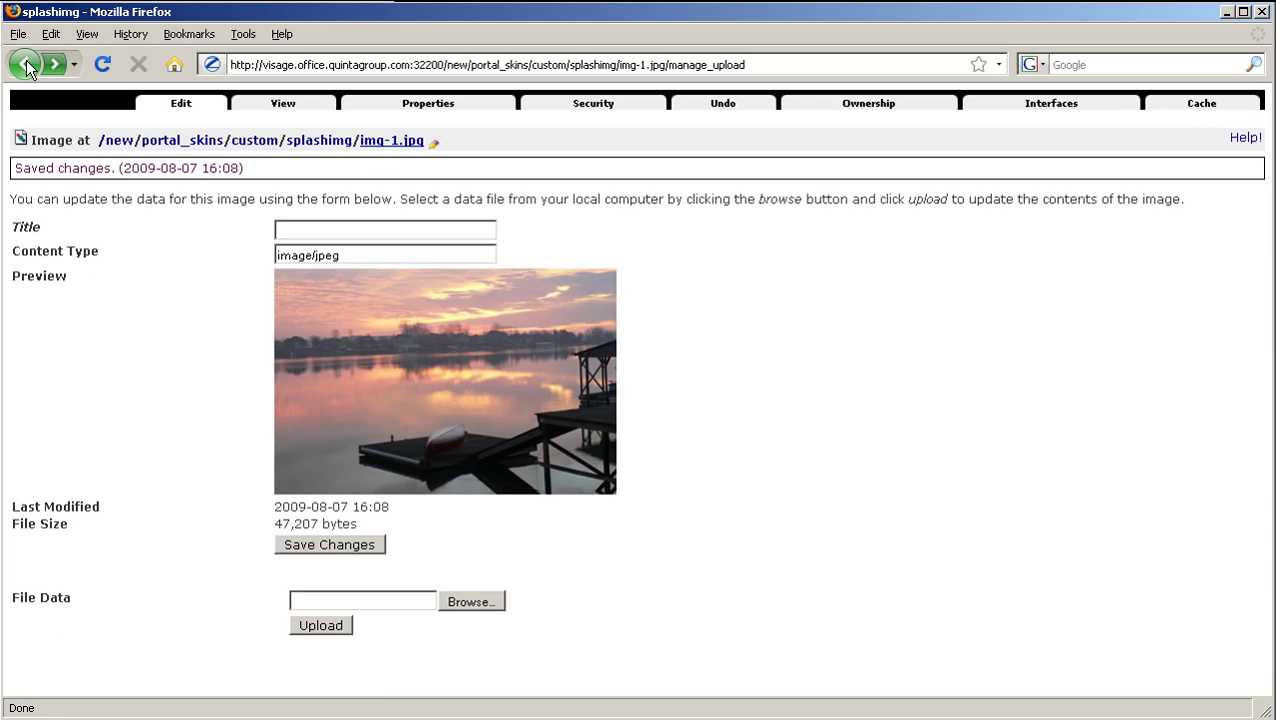
left_click(193, 147)
scroll(228, 421, "down", 5)
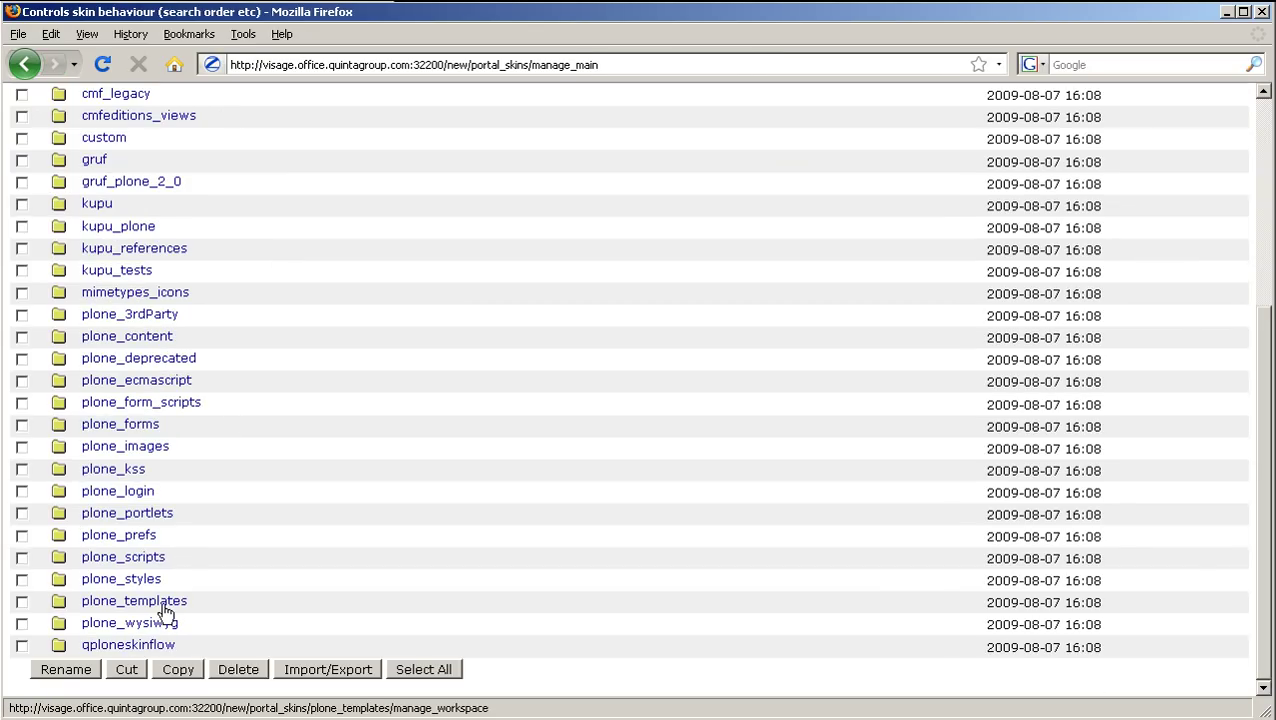
left_click(150, 648)
scroll(160, 618, "down", 5)
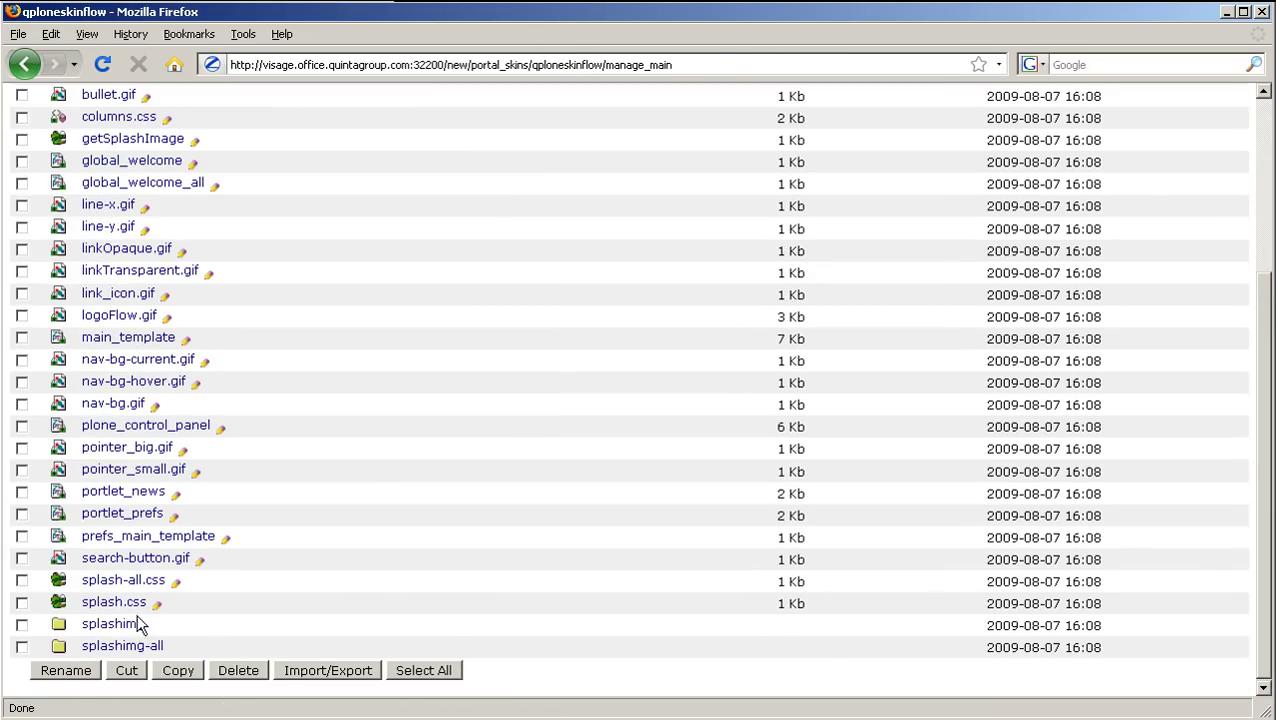
left_click(133, 625)
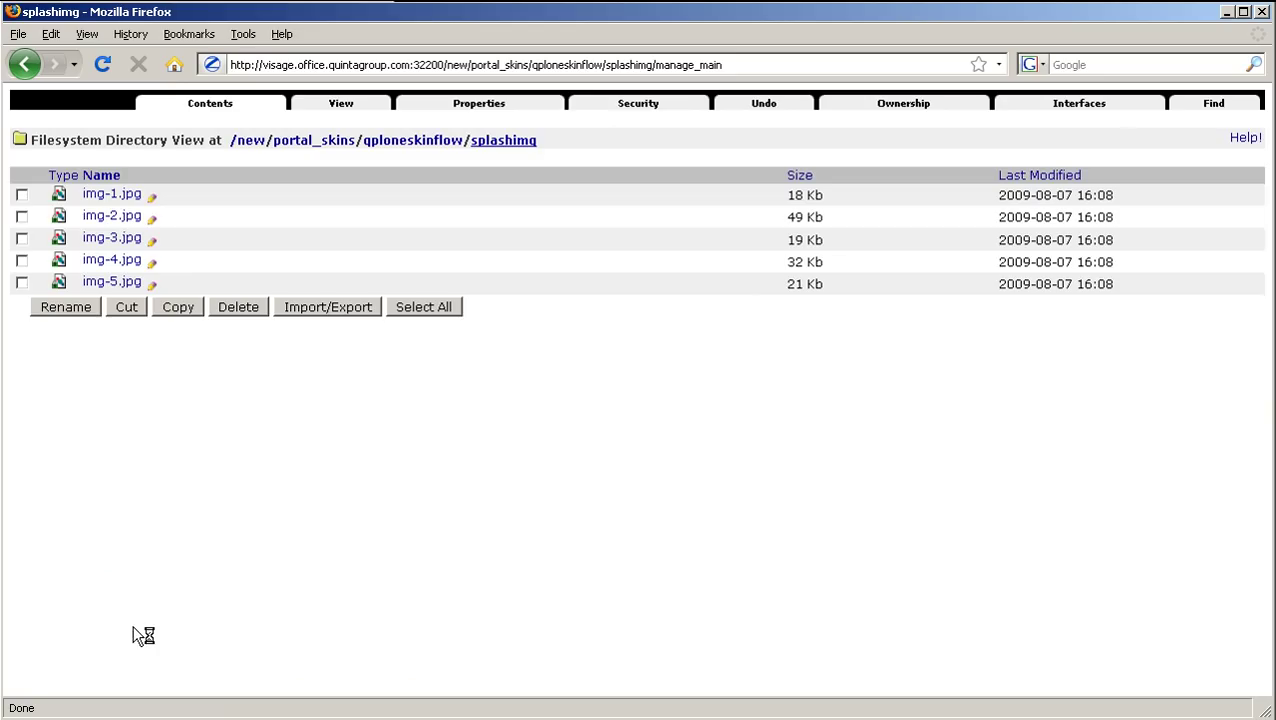
left_click(128, 216)
left_click(221, 285)
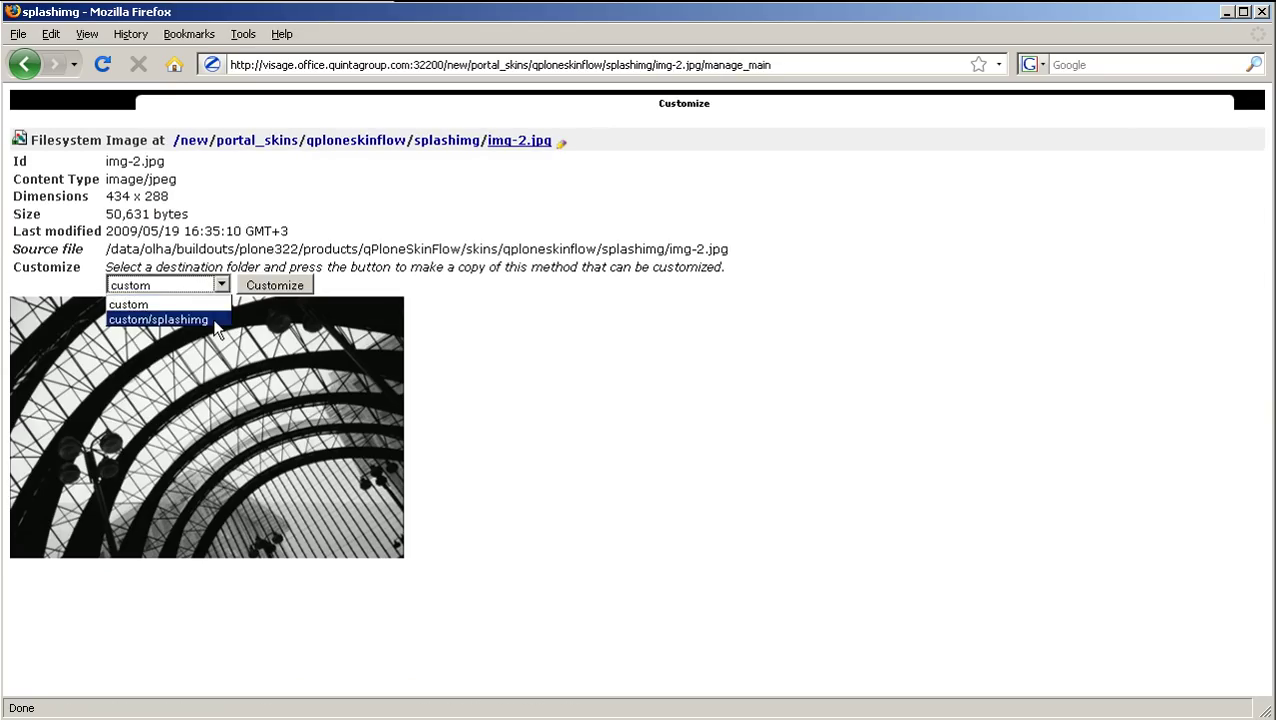
left_click(170, 316)
left_click(265, 288)
Replace the customized img-2.jpg by uploading the local file img-2
left_click(466, 573)
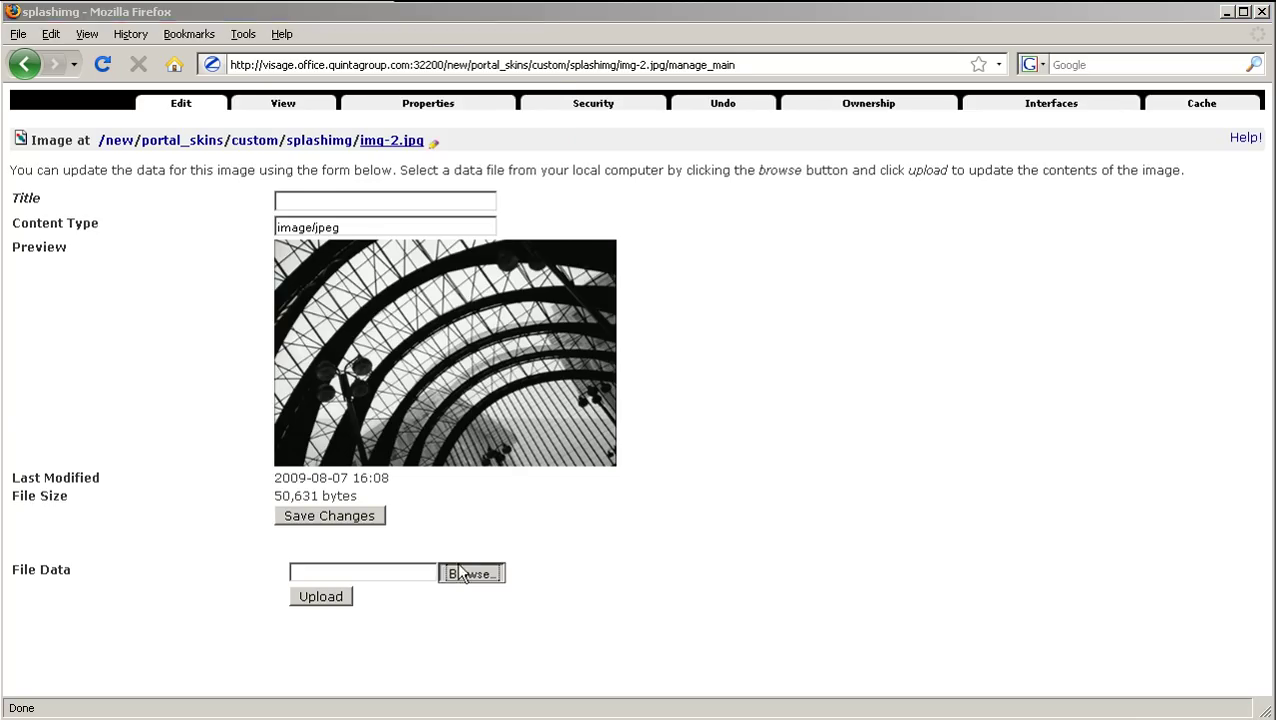
left_click(137, 108)
left_click(534, 387)
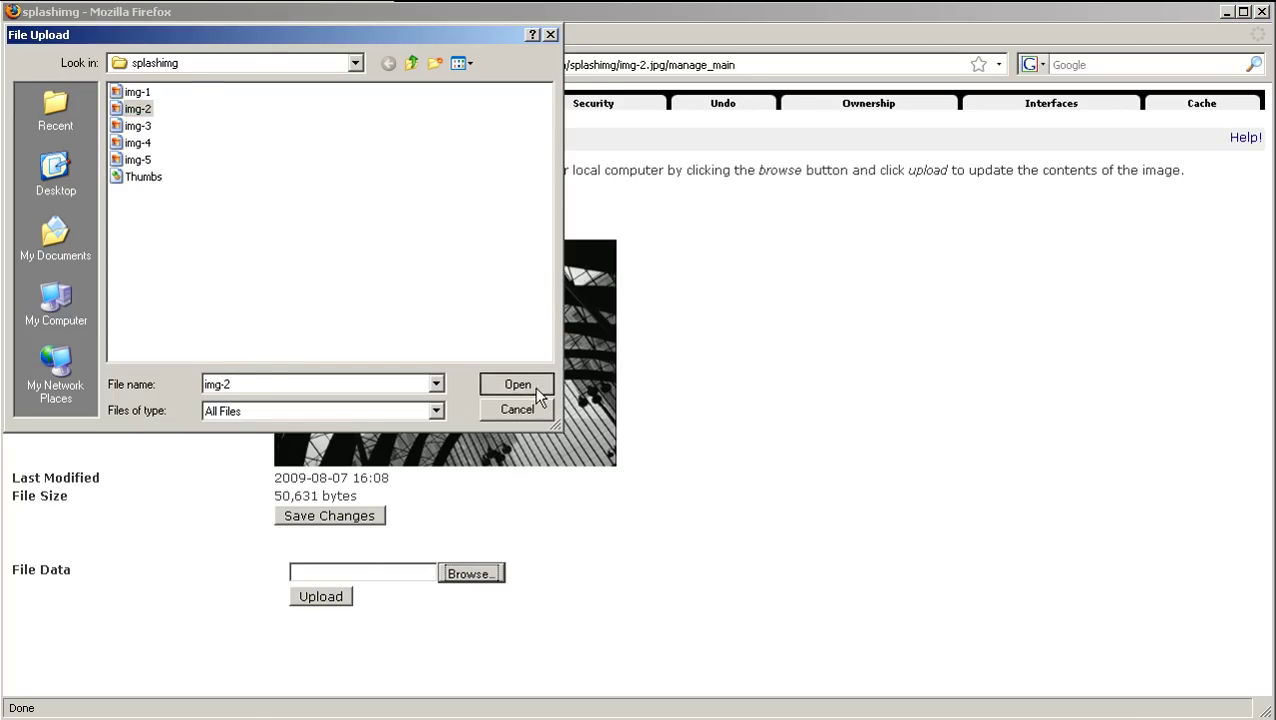
left_click(334, 598)
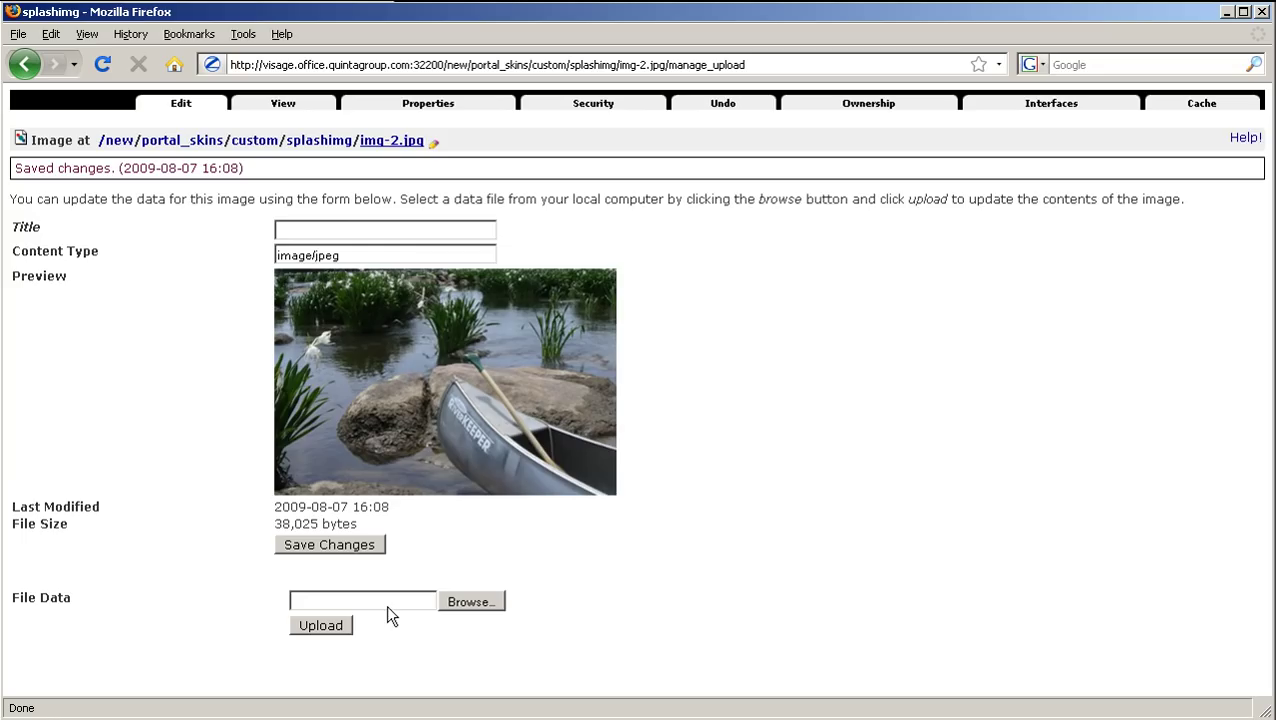
Open the site's front page again to check the splash image replaced by img-2
left_click_drag(473, 73, 787, 80)
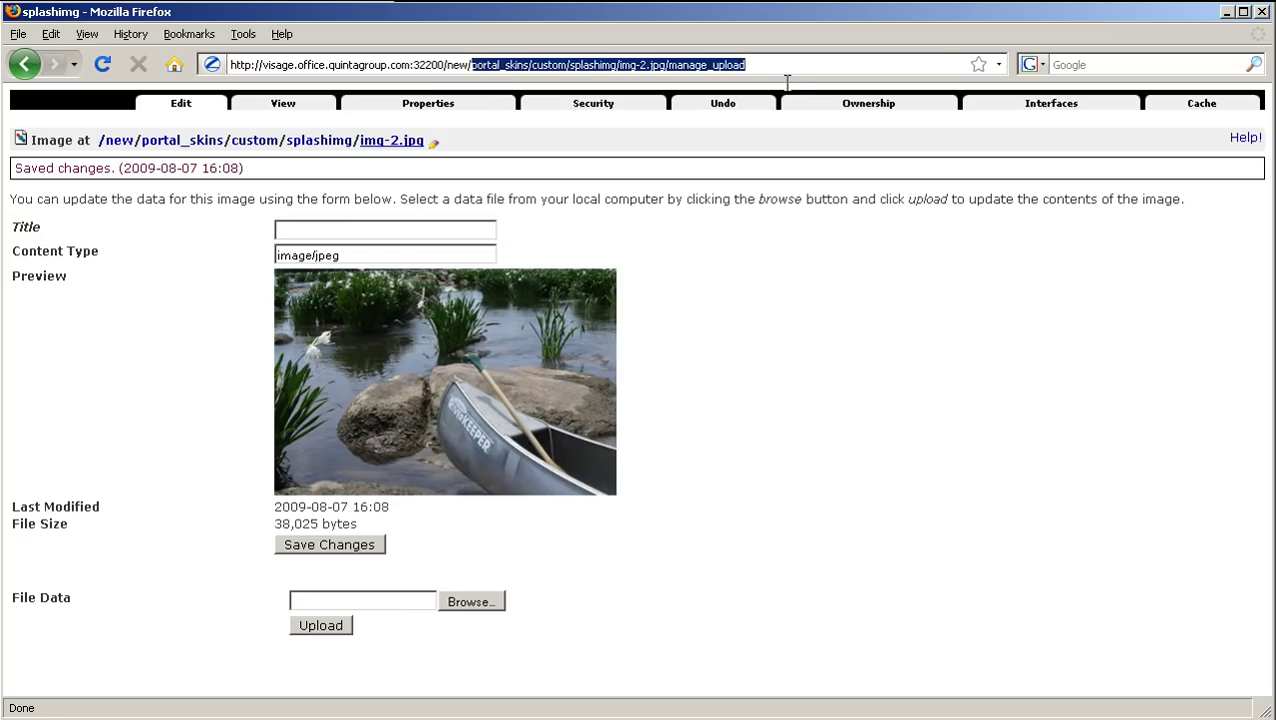
key("BackSpace")
key("Return")
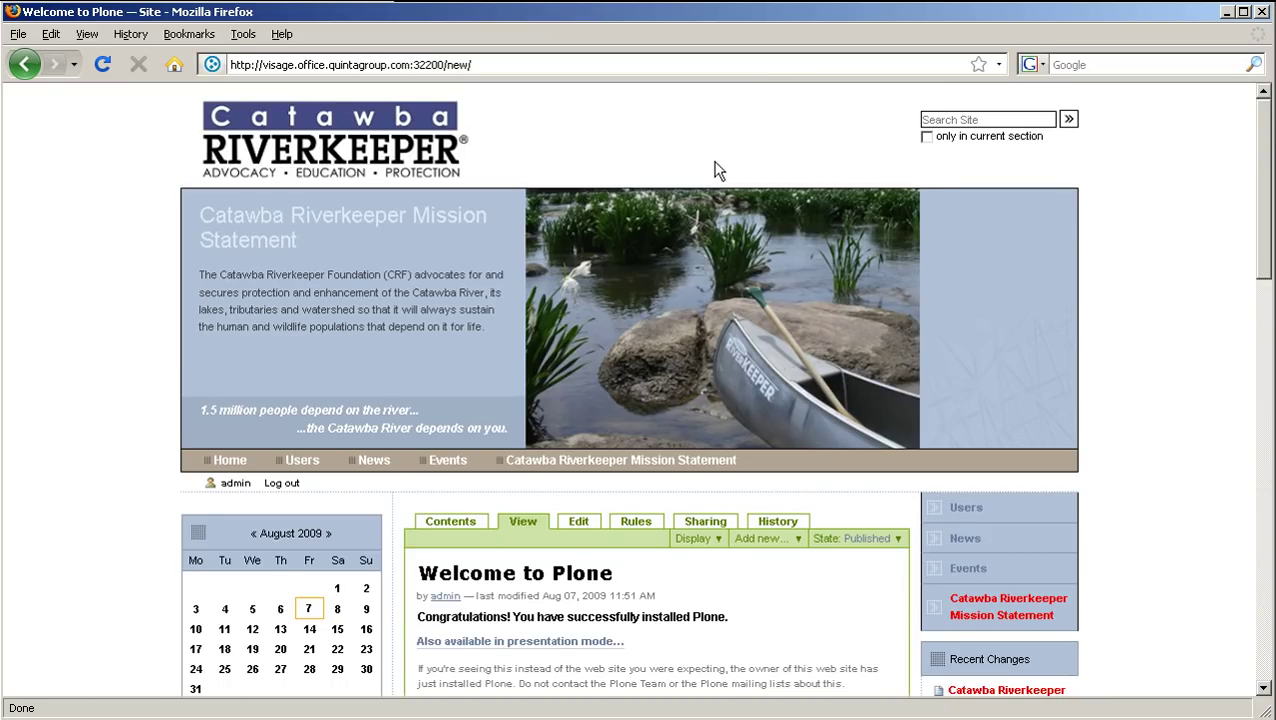
Examine the format and dimensions of img-1.jpg in the splashimg-all folder of qploneskinflow, then leave the image page
left_click(25, 65)
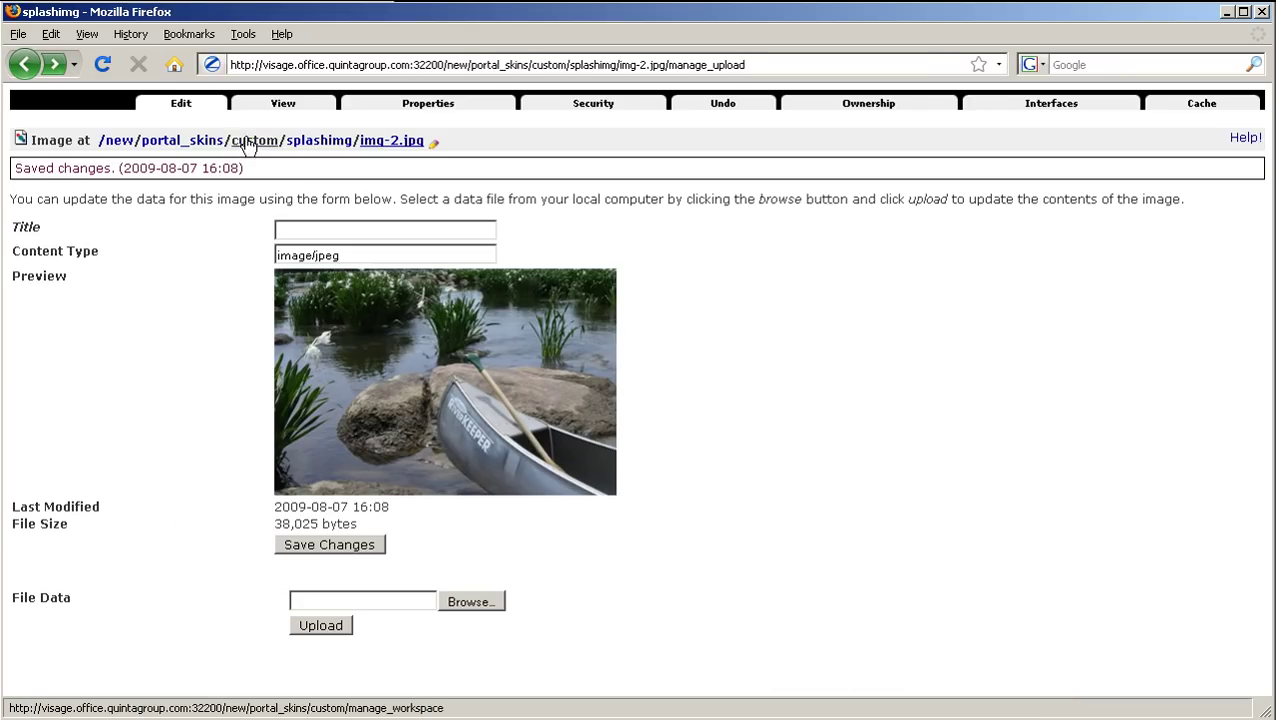
left_click(185, 141)
scroll(265, 299, "down", 5)
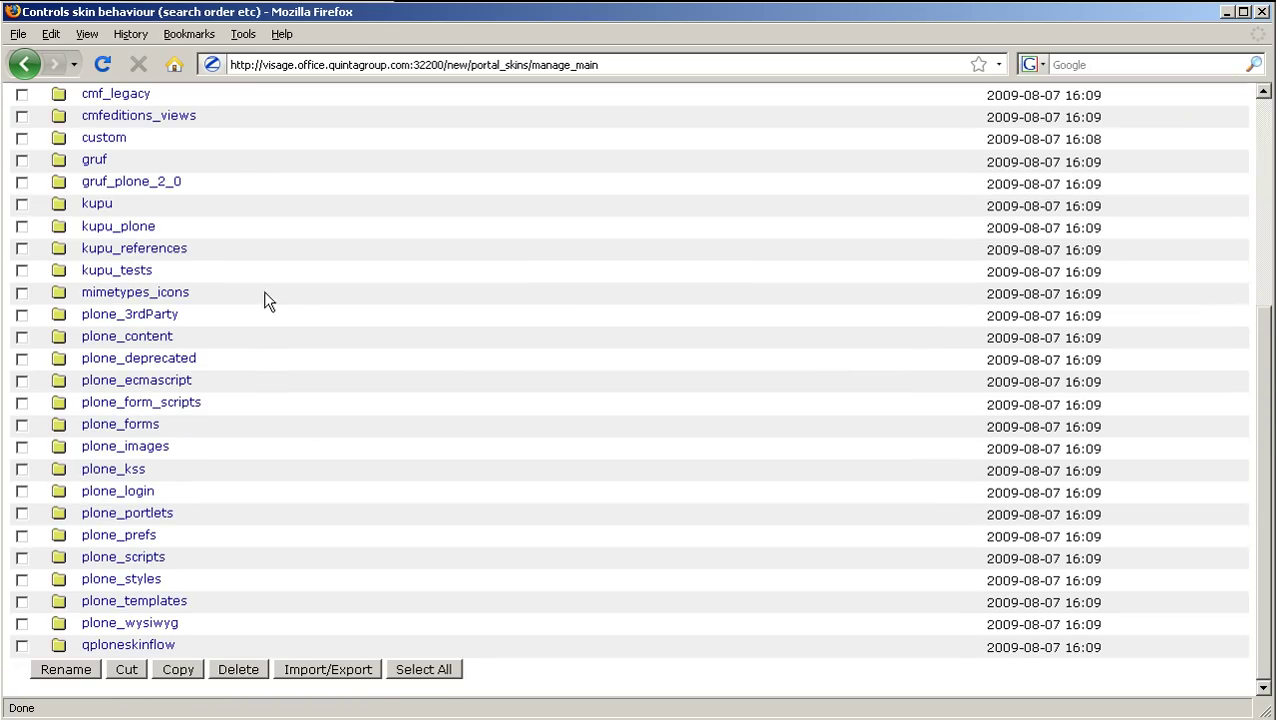
left_click(127, 646)
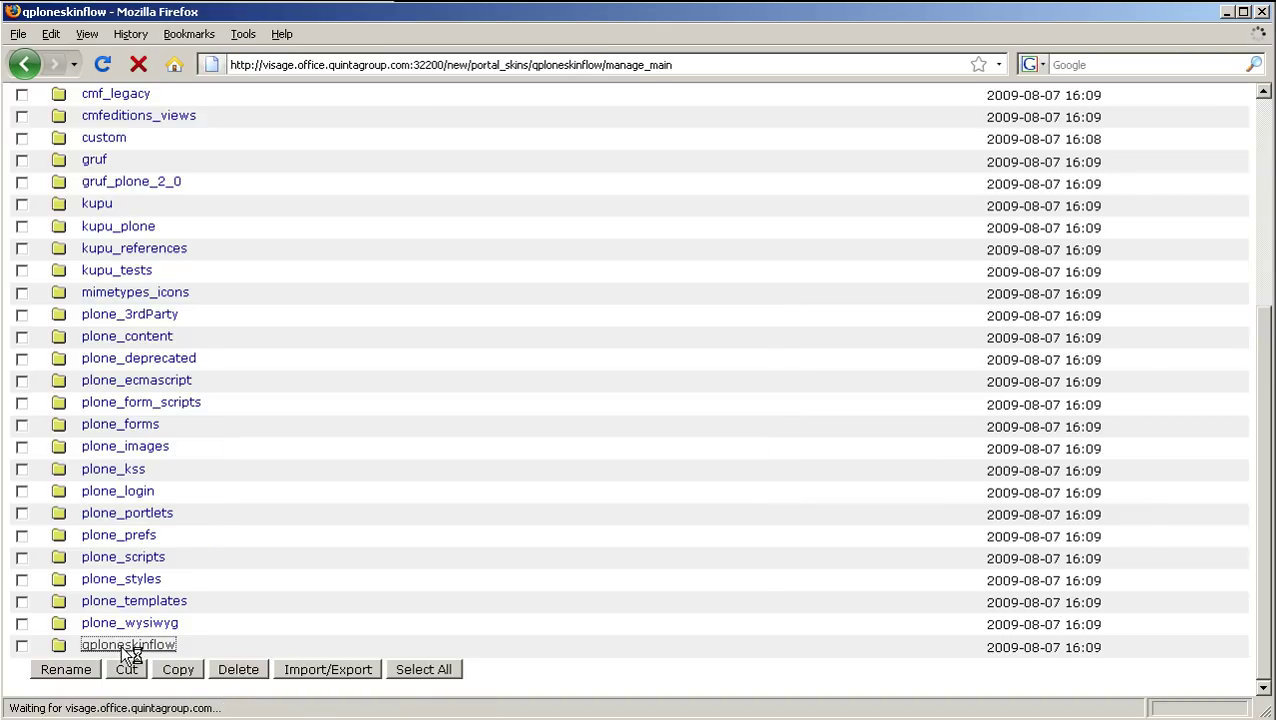
scroll(172, 545, "down", 5)
left_click(113, 648)
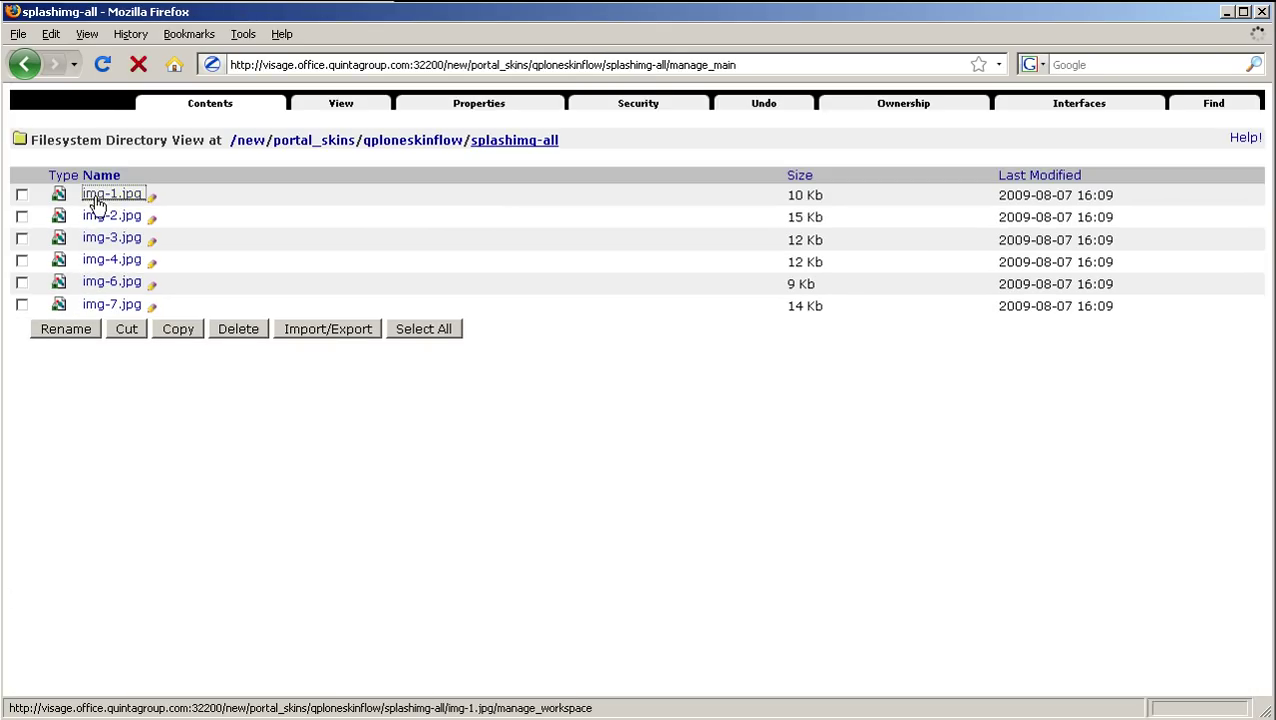
left_click(100, 194)
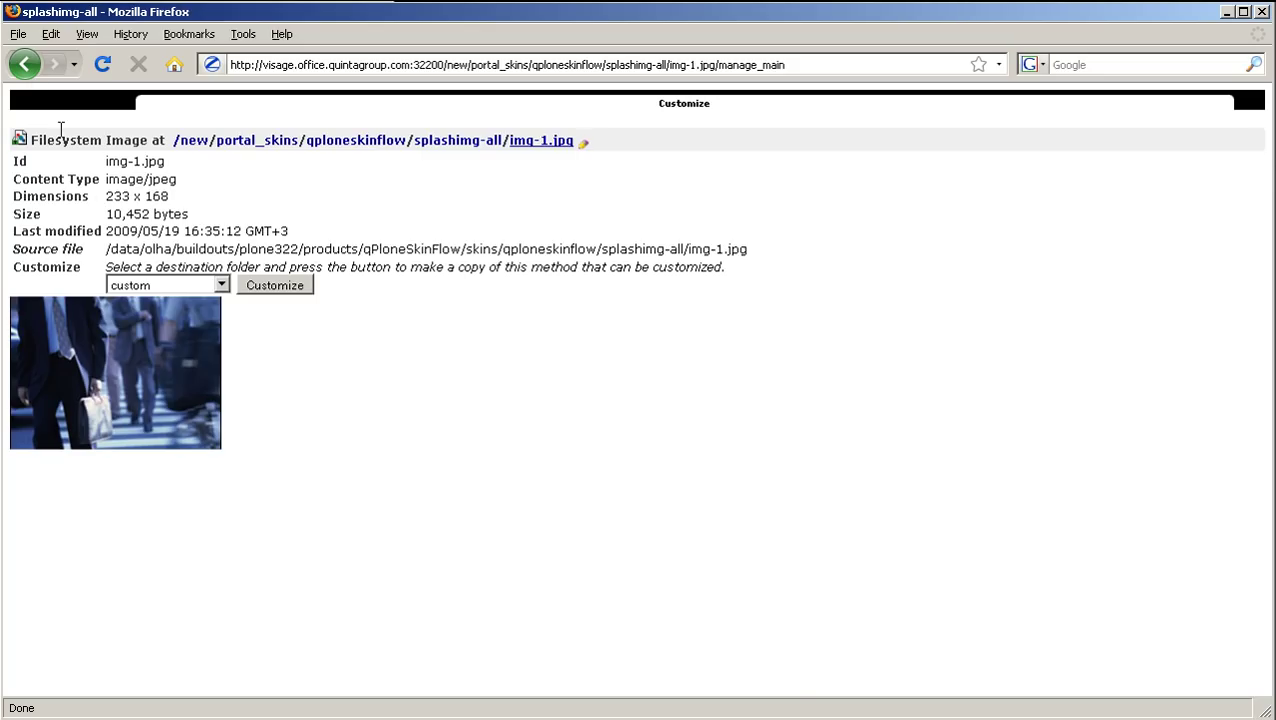
left_click(24, 66)
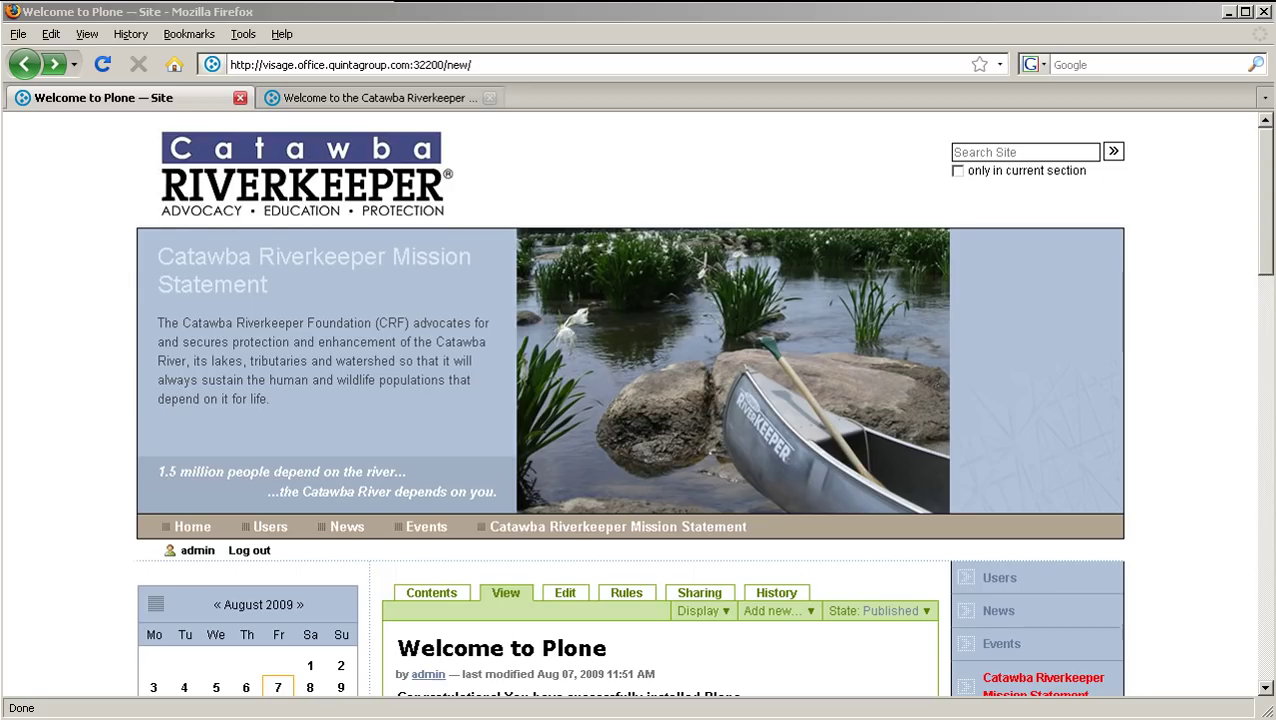
key("alt+Tab")
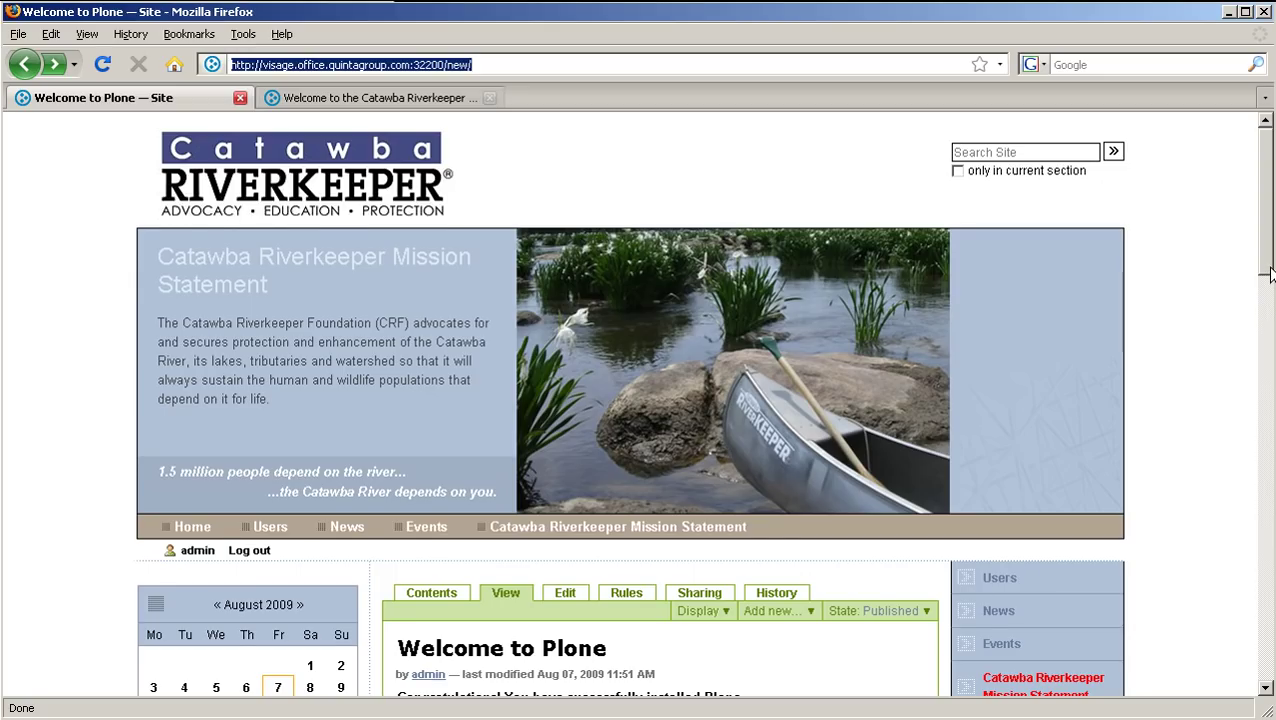
mouse_move(1270, 273)
left_mouse_down()
mouse_move(1270, 343)
mouse_move(1271, 293)
left_mouse_up()
left_click(401, 102)
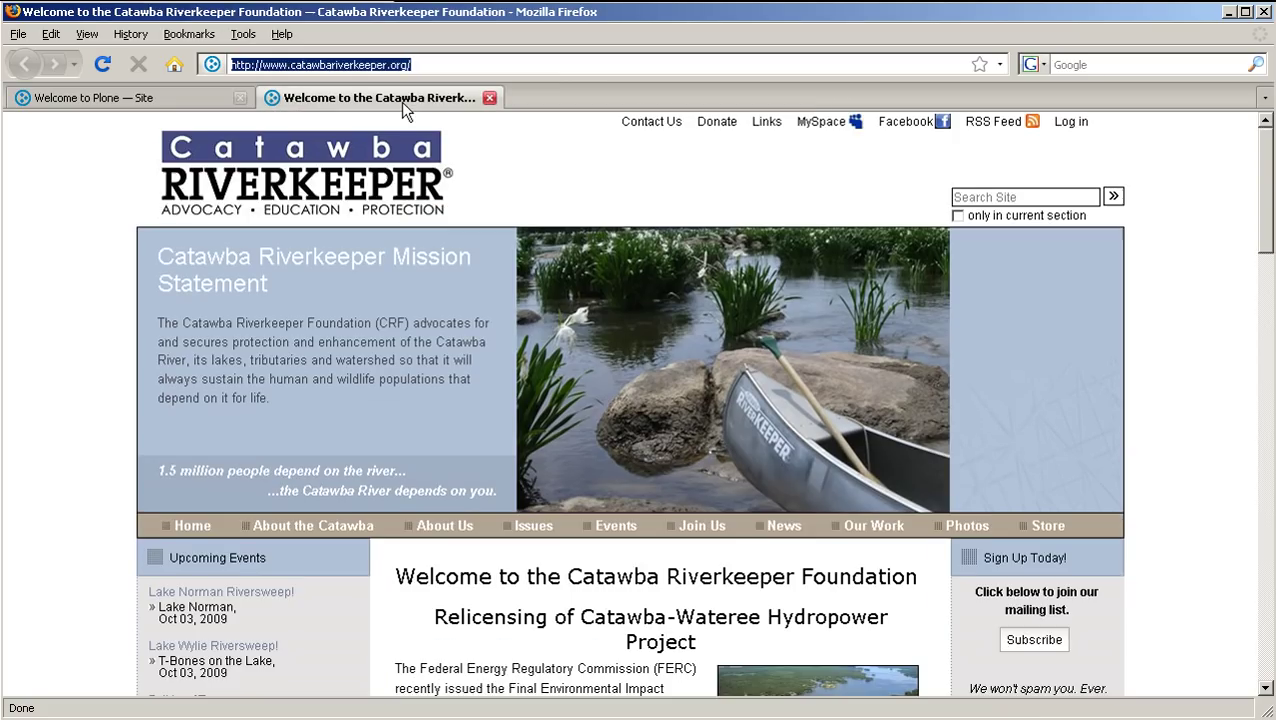
left_click(443, 66)
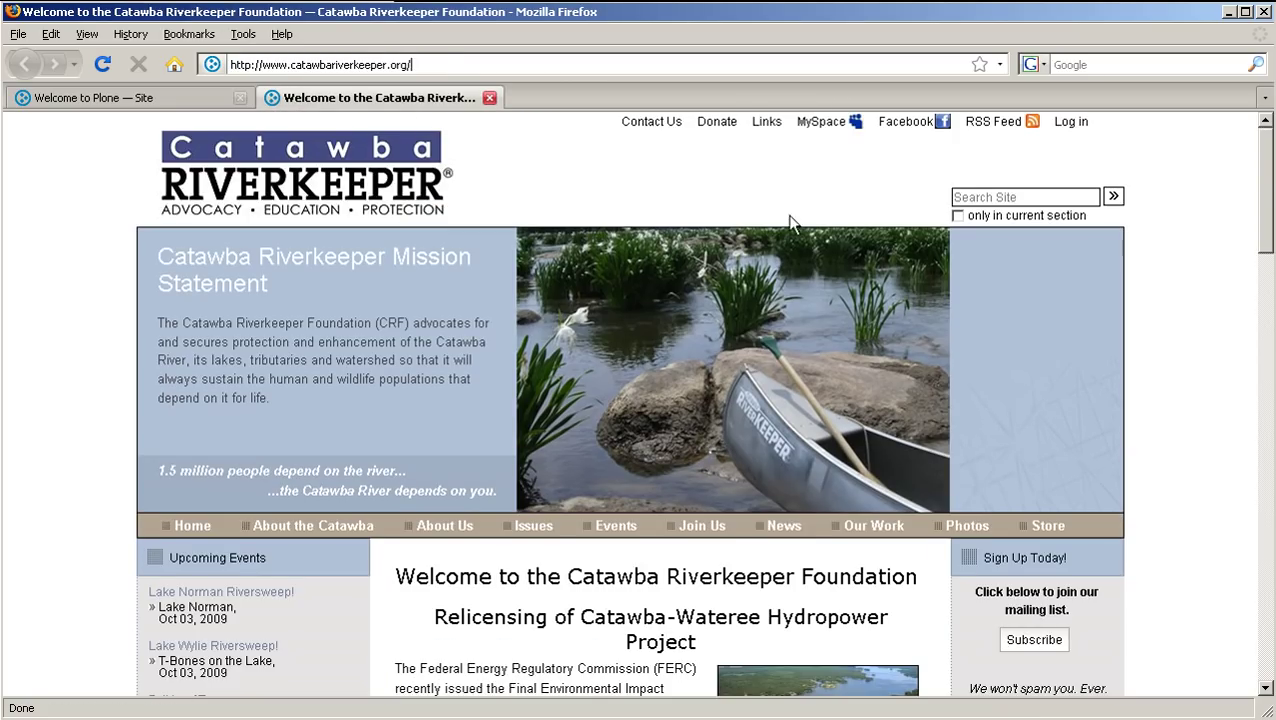
mouse_move(1266, 238)
left_mouse_down()
mouse_move(1272, 658)
mouse_move(1266, 244)
left_mouse_up()
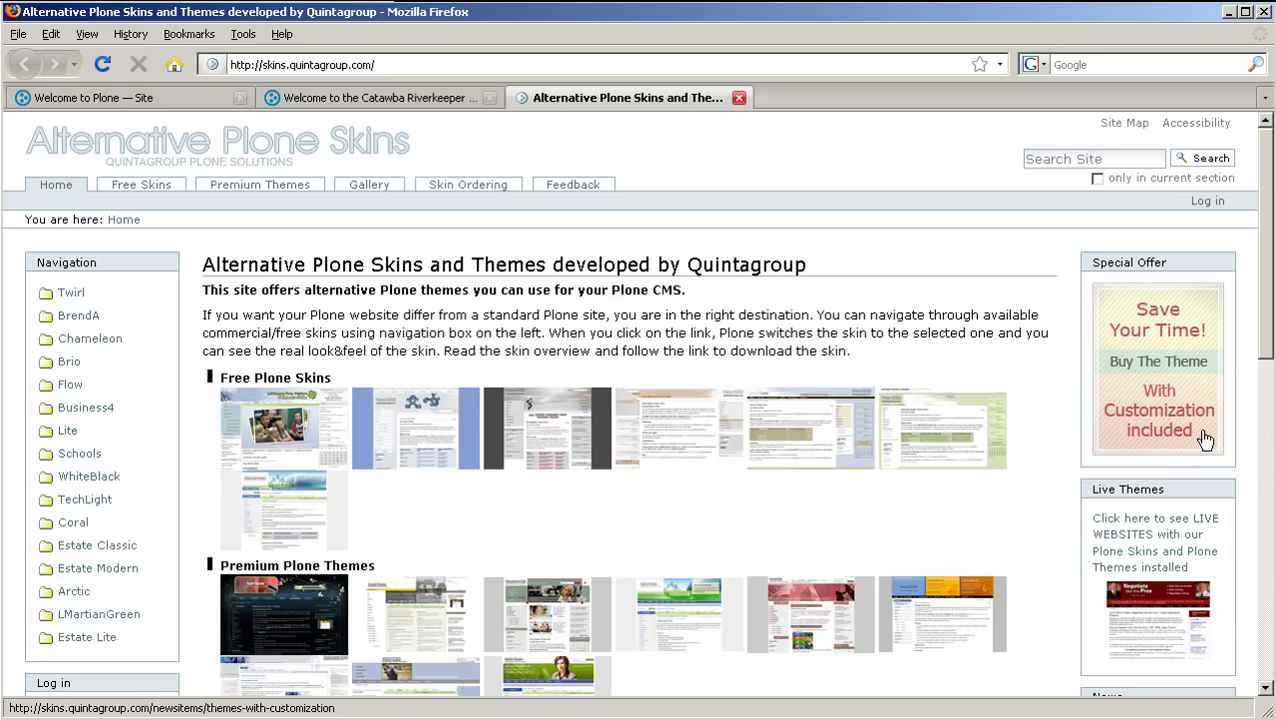
Open the special offer for buying a theme with customization included on the Quintagroup Plone skins site
left_click(1205, 440)
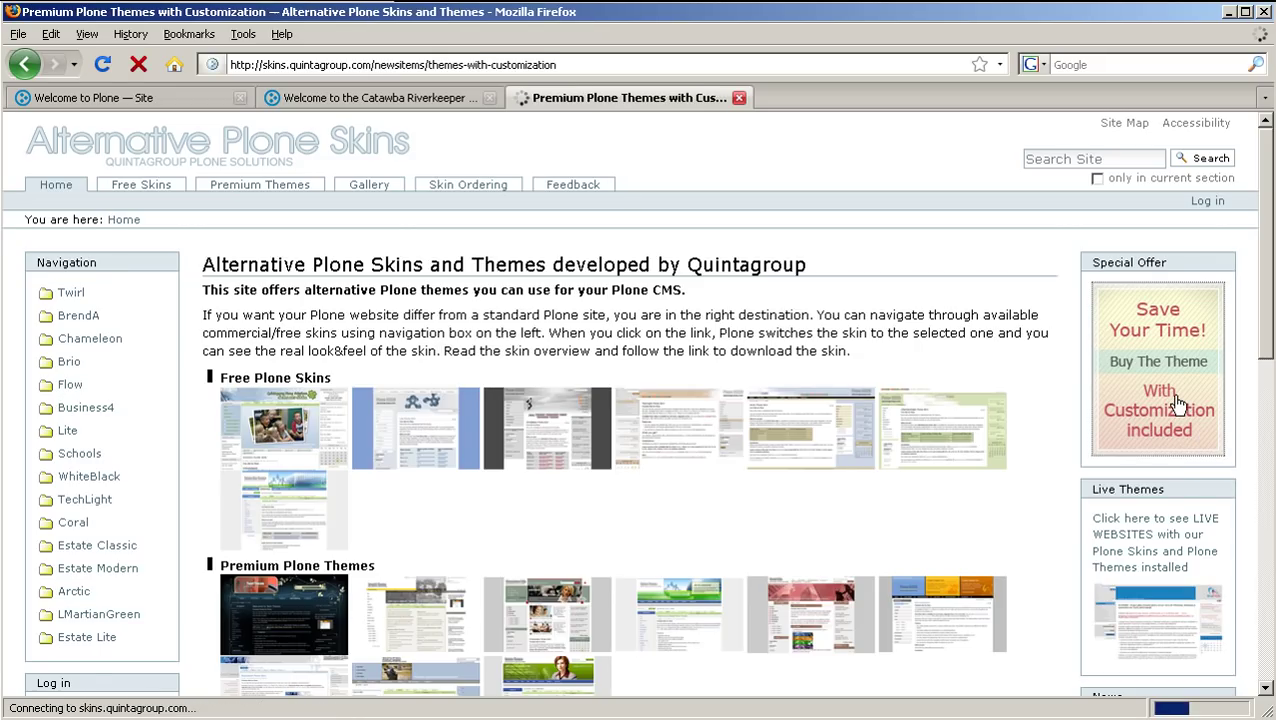